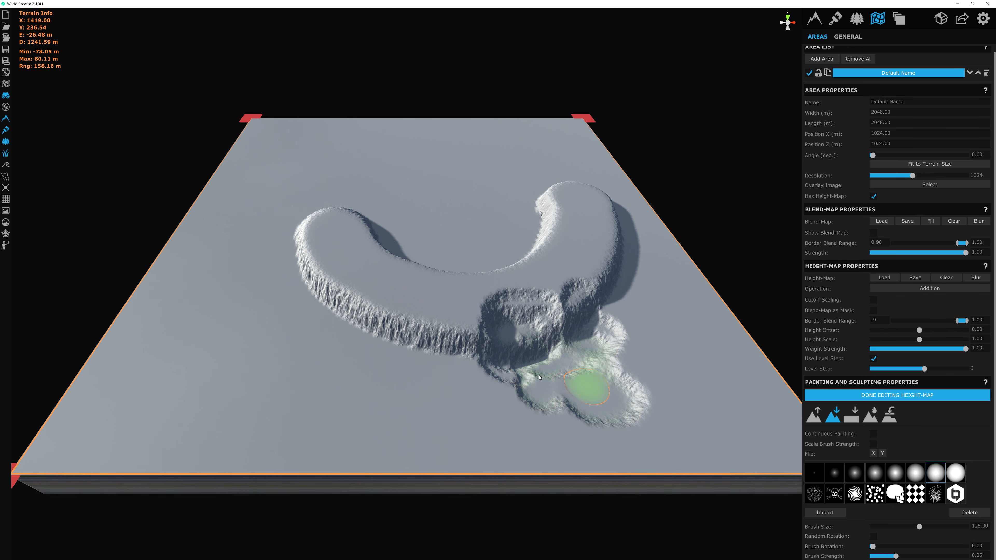
Step: Paint a flat plateau against the curved ridge with the set-height brush at height 50 and strength 1.00
{"action": "left_click", "coordinate": [851, 416]}
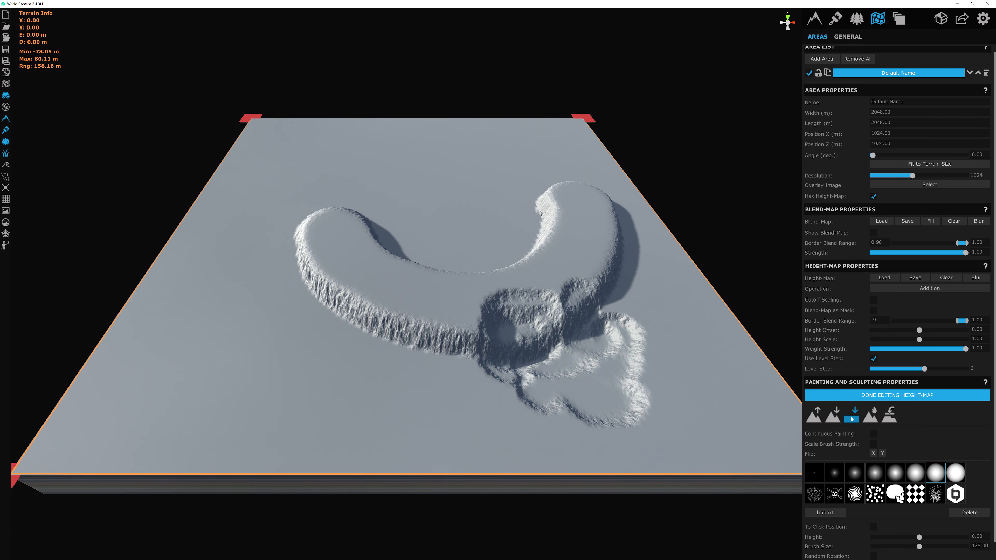
{"action": "scroll", "coordinate": [895, 489], "scroll_direction": "down", "scroll_amount": 1}
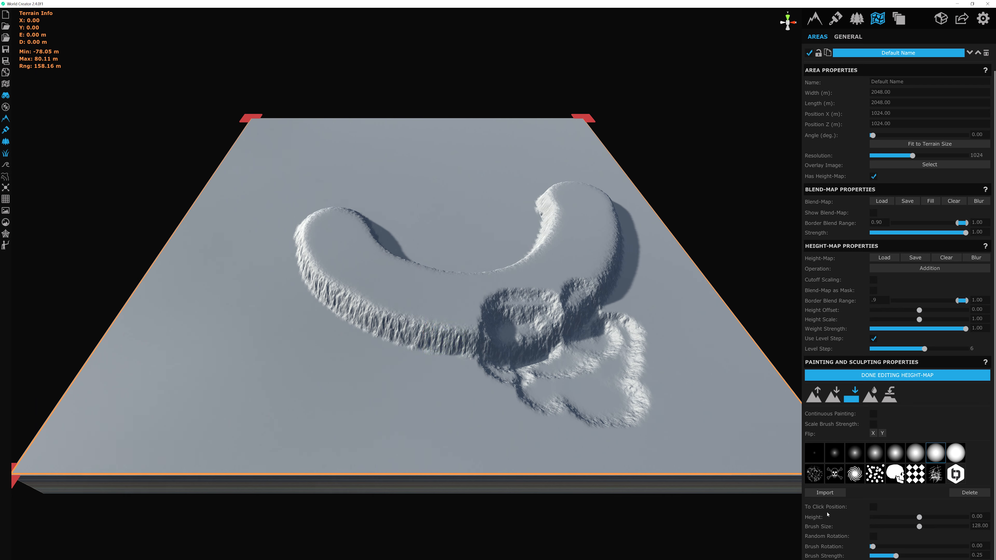
{"action": "left_click_drag", "start_coordinate": [984, 517], "coordinate": [967, 520]}
{"action": "left_click_drag", "start_coordinate": [896, 556], "coordinate": [965, 556]}
{"action": "scroll", "coordinate": [448, 360], "scroll_direction": "up", "scroll_amount": 5}
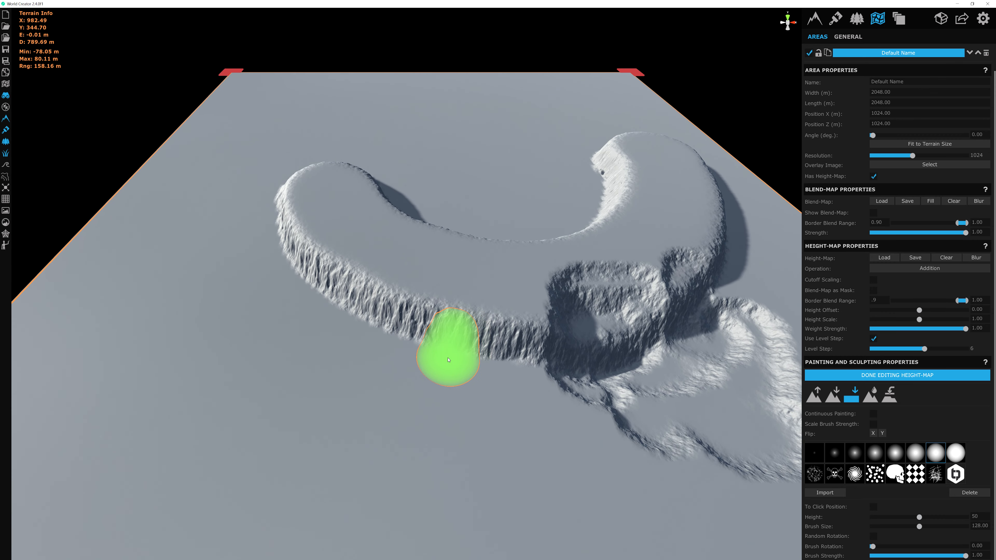
{"action": "mouse_move", "coordinate": [449, 360]}
{"action": "left_mouse_down"}
{"action": "mouse_move", "coordinate": [440, 344]}
{"action": "mouse_move", "coordinate": [455, 340]}
{"action": "mouse_move", "coordinate": [453, 352]}
{"action": "mouse_move", "coordinate": [427, 327]}
{"action": "mouse_move", "coordinate": [355, 318]}
{"action": "mouse_move", "coordinate": [429, 374]}
{"action": "mouse_move", "coordinate": [409, 287]}
{"action": "mouse_move", "coordinate": [388, 354]}
{"action": "mouse_move", "coordinate": [437, 380]}
{"action": "mouse_move", "coordinate": [425, 334]}
{"action": "mouse_move", "coordinate": [392, 322]}
{"action": "mouse_move", "coordinate": [421, 354]}
{"action": "mouse_move", "coordinate": [416, 308]}
{"action": "mouse_move", "coordinate": [402, 338]}
{"action": "mouse_move", "coordinate": [430, 317]}
{"action": "mouse_move", "coordinate": [392, 317]}
{"action": "left_mouse_up"}
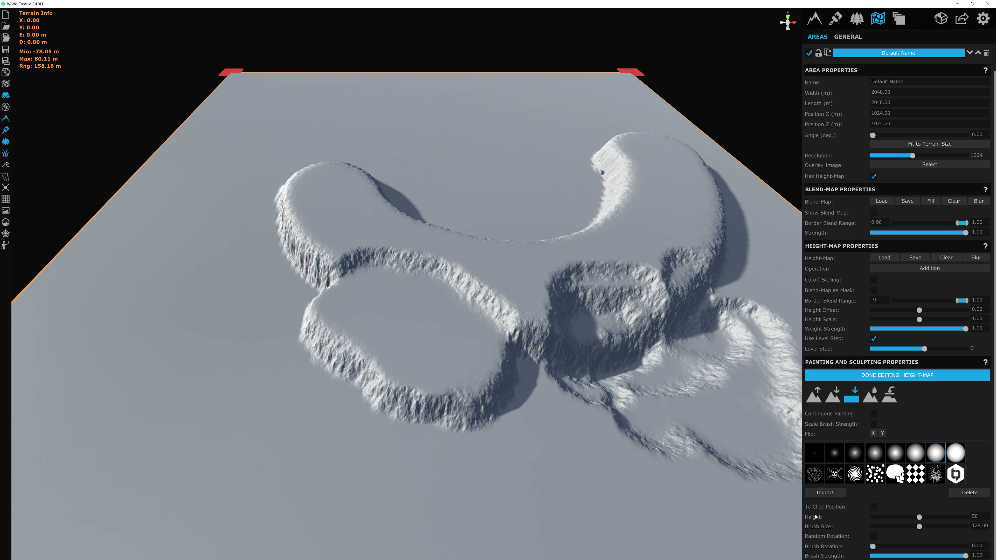
Step: Smooth the plateau edges and the carved-out cliffs using the Smooth brush at size 500 and strength 0.21
{"action": "left_click", "coordinate": [869, 396]}
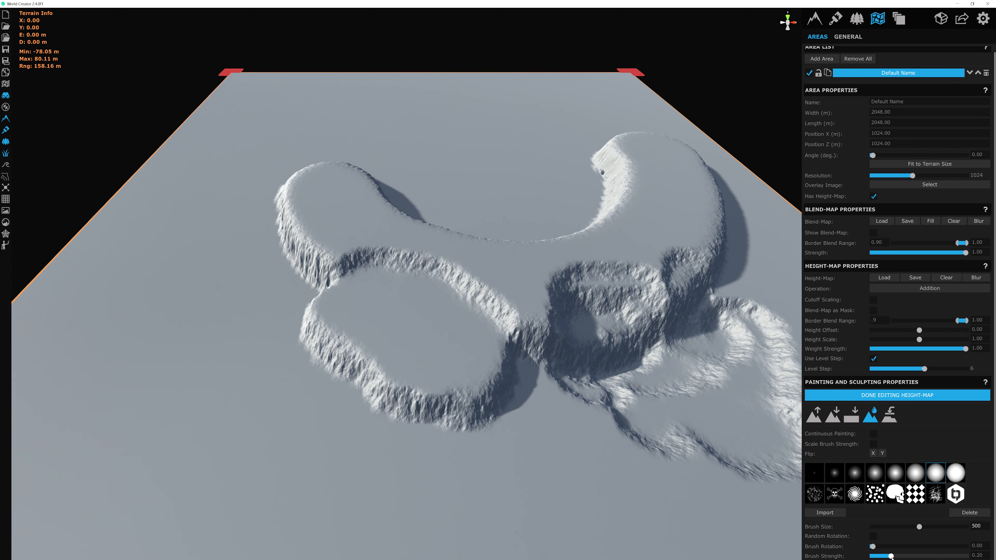
{"action": "left_click_drag", "start_coordinate": [890, 557], "coordinate": [892, 556]}
{"action": "scroll", "coordinate": [506, 341], "scroll_direction": "down", "scroll_amount": 1}
{"action": "middle_click_drag", "start_coordinate": [504, 339], "coordinate": [449, 286]}
{"action": "scroll", "coordinate": [459, 289], "scroll_direction": "up", "scroll_amount": 2}
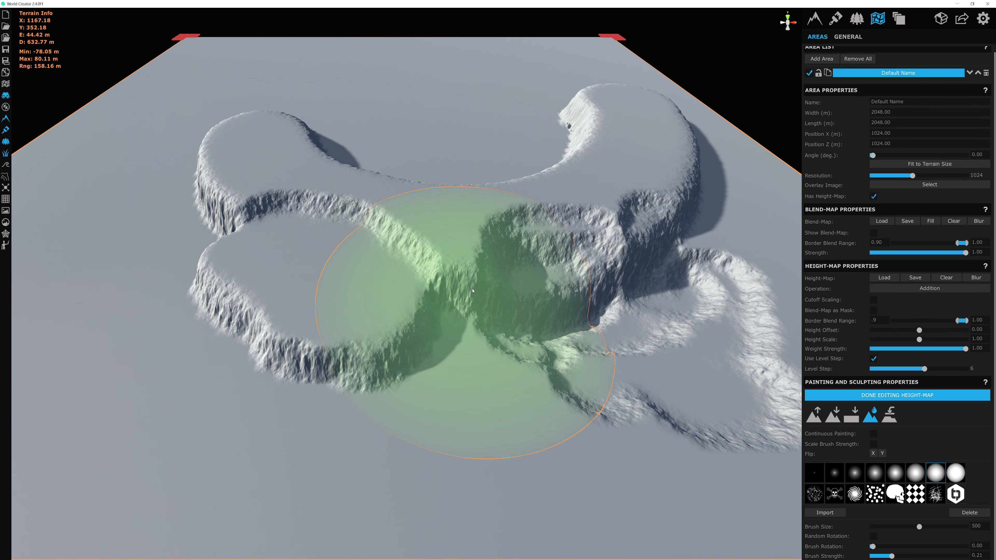
{"action": "left_click_drag", "start_coordinate": [473, 291], "coordinate": [563, 279]}
{"action": "middle_click_drag", "start_coordinate": [563, 279], "coordinate": [511, 284]}
{"action": "mouse_move", "coordinate": [510, 283]}
{"action": "left_mouse_down"}
{"action": "mouse_move", "coordinate": [554, 278]}
{"action": "mouse_move", "coordinate": [372, 290]}
{"action": "mouse_move", "coordinate": [342, 279]}
{"action": "mouse_move", "coordinate": [392, 322]}
{"action": "mouse_move", "coordinate": [526, 306]}
{"action": "mouse_move", "coordinate": [553, 265]}
{"action": "left_mouse_up"}
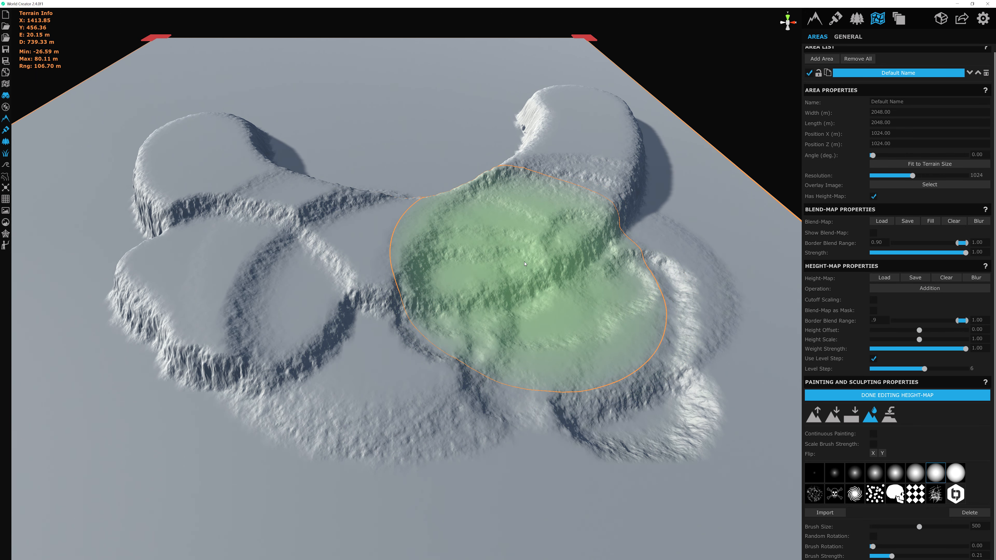
Step: Flatten the slope of the ridge's far right arm using the Flatten brush at size 300 and strength 0.73
{"action": "left_click", "coordinate": [890, 415]}
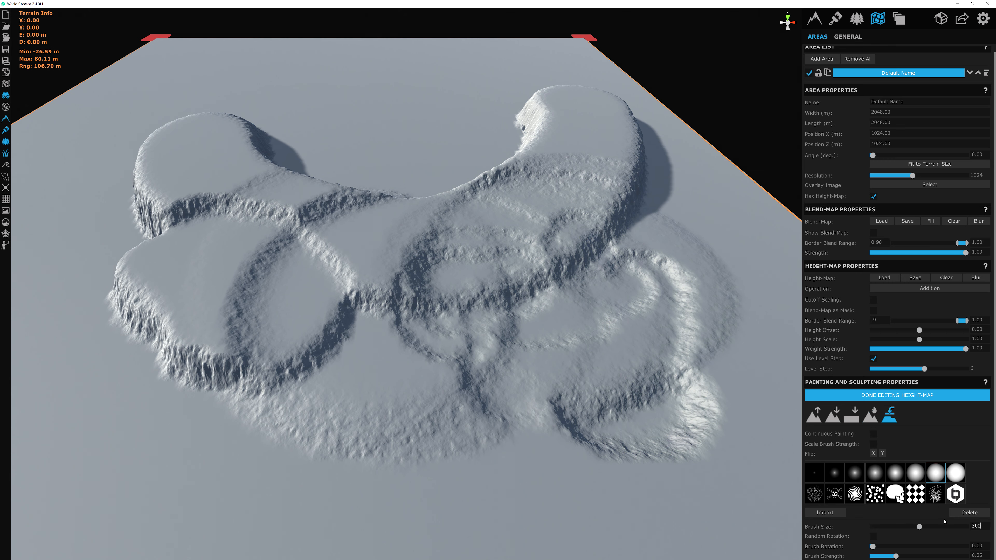
{"action": "left_click", "coordinate": [940, 556]}
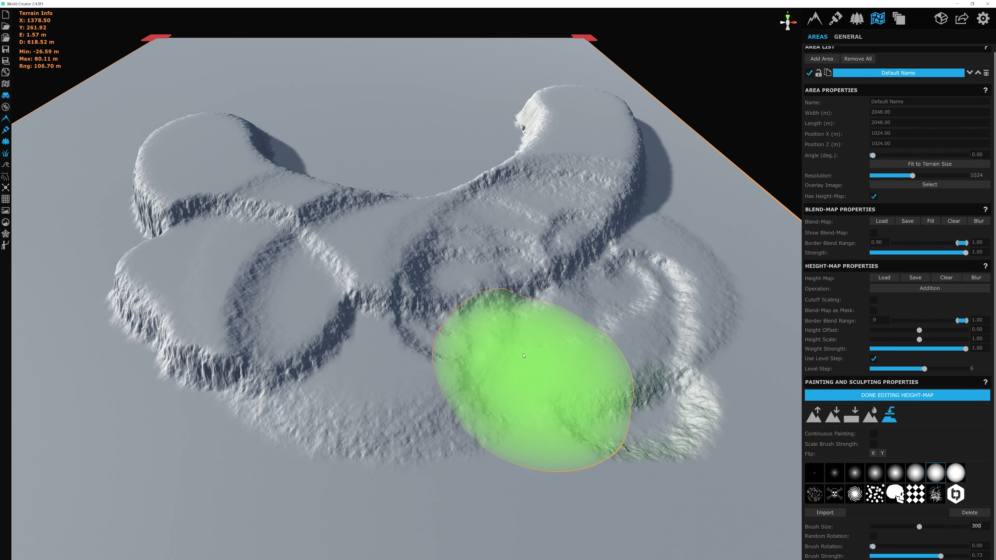
{"action": "scroll", "coordinate": [378, 366], "scroll_direction": "up", "scroll_amount": 6}
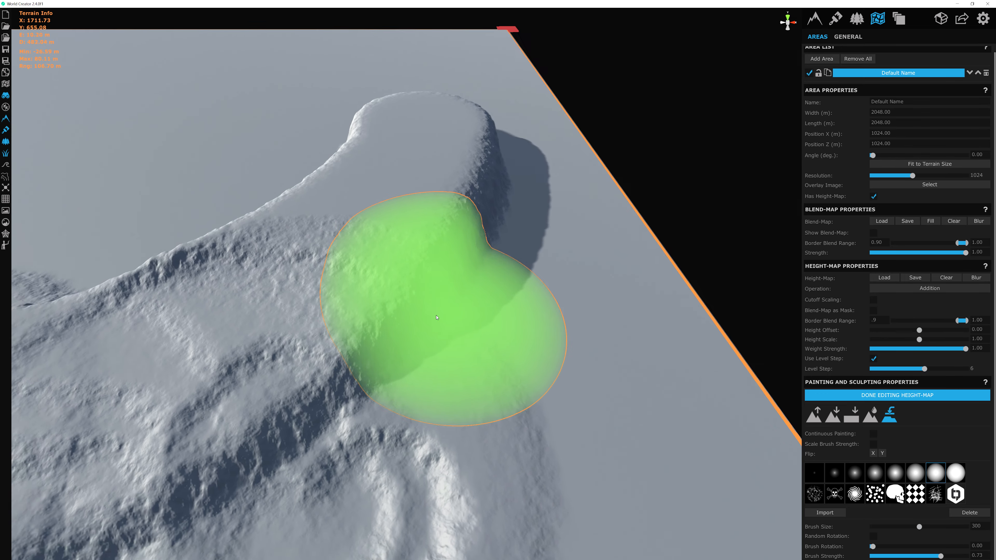
{"action": "mouse_move", "coordinate": [437, 317]}
{"action": "middle_mouse_down"}
{"action": "mouse_move", "coordinate": [345, 373]}
{"action": "mouse_move", "coordinate": [635, 333]}
{"action": "mouse_move", "coordinate": [561, 298]}
{"action": "middle_mouse_up"}
{"action": "mouse_move", "coordinate": [562, 298]}
{"action": "left_mouse_down"}
{"action": "mouse_move", "coordinate": [525, 289]}
{"action": "mouse_move", "coordinate": [490, 322]}
{"action": "mouse_move", "coordinate": [470, 428]}
{"action": "left_mouse_up"}
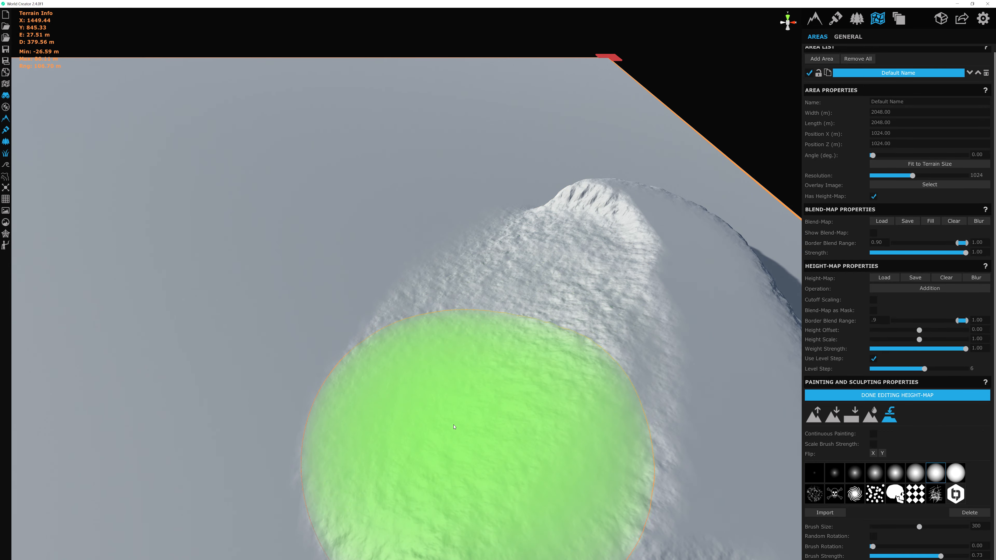
Step: Flatten the ridge's left arm and the outer edge of the adjoining plateau with the same brush
{"action": "middle_click_drag", "start_coordinate": [541, 309], "coordinate": [589, 200]}
{"action": "scroll", "coordinate": [589, 201], "scroll_direction": "down", "scroll_amount": 4}
{"action": "scroll", "coordinate": [637, 355], "scroll_direction": "up", "scroll_amount": 3}
{"action": "middle_click_drag", "start_coordinate": [629, 370], "coordinate": [621, 397]}
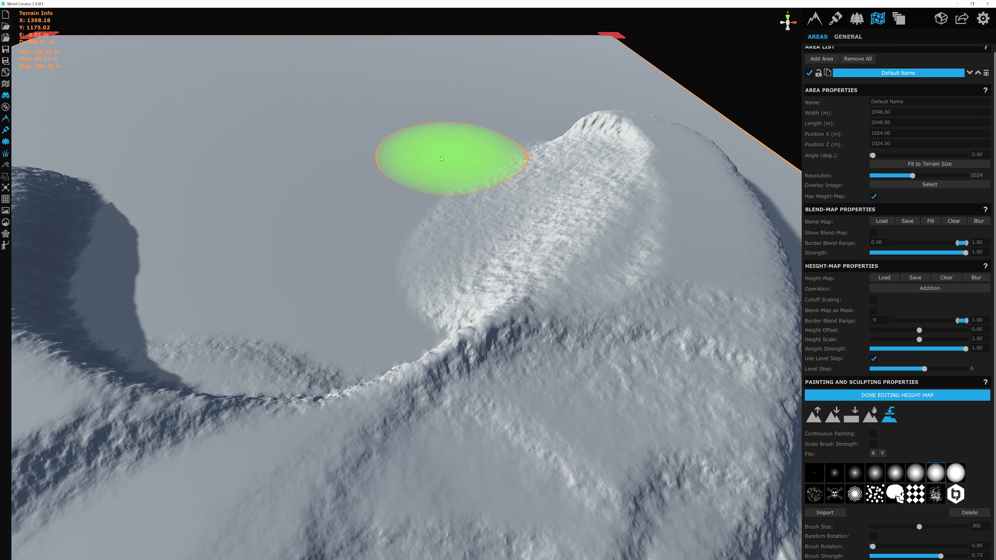
{"action": "mouse_move", "coordinate": [380, 273]}
{"action": "middle_mouse_down"}
{"action": "mouse_move", "coordinate": [606, 214]}
{"action": "mouse_move", "coordinate": [681, 212]}
{"action": "mouse_move", "coordinate": [700, 243]}
{"action": "mouse_move", "coordinate": [719, 236]}
{"action": "mouse_move", "coordinate": [693, 231]}
{"action": "middle_mouse_up"}
{"action": "mouse_move", "coordinate": [483, 224]}
{"action": "left_mouse_down"}
{"action": "mouse_move", "coordinate": [422, 211]}
{"action": "mouse_move", "coordinate": [455, 227]}
{"action": "mouse_move", "coordinate": [466, 271]}
{"action": "mouse_move", "coordinate": [565, 306]}
{"action": "mouse_move", "coordinate": [506, 290]}
{"action": "mouse_move", "coordinate": [446, 182]}
{"action": "mouse_move", "coordinate": [411, 353]}
{"action": "mouse_move", "coordinate": [356, 296]}
{"action": "left_mouse_up"}
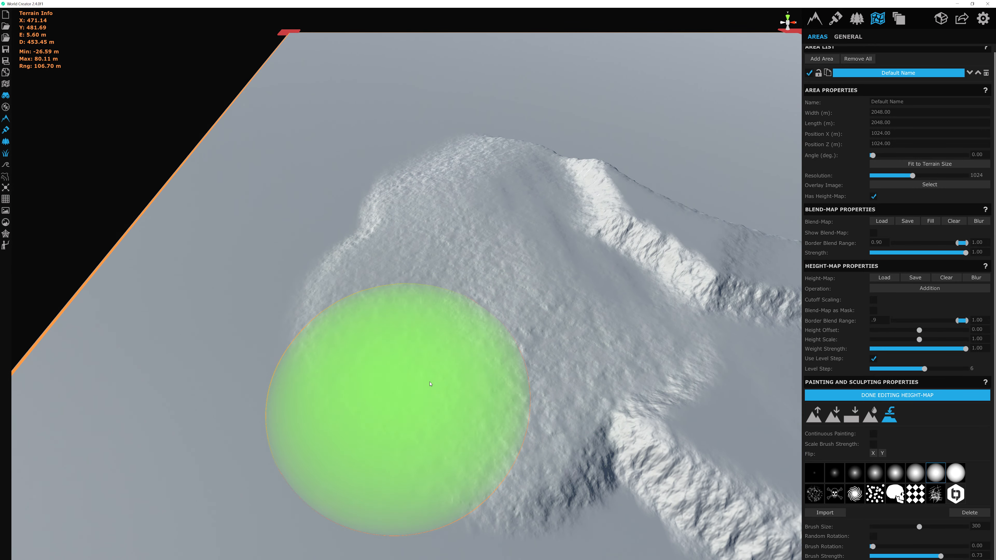
{"action": "middle_click_drag", "start_coordinate": [402, 398], "coordinate": [361, 291]}
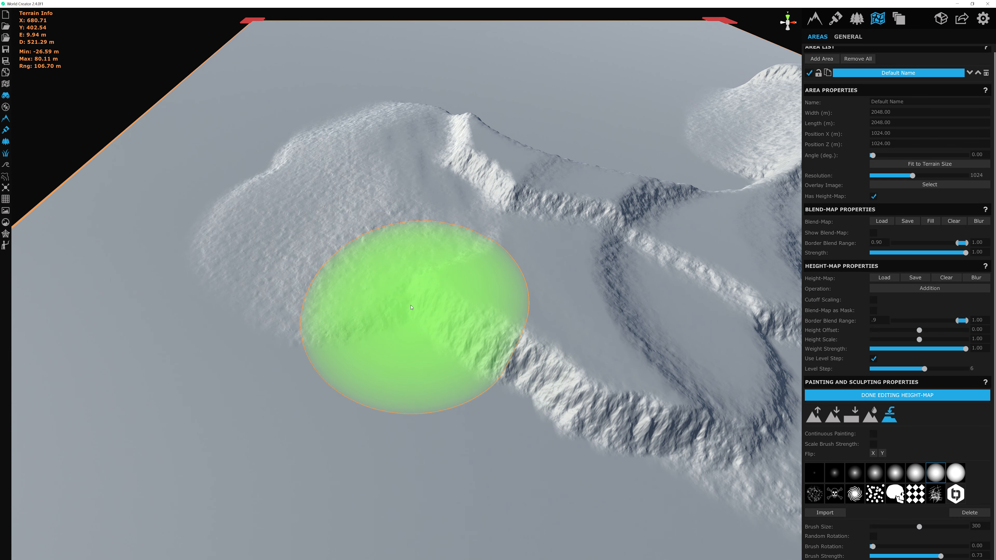
{"action": "mouse_move", "coordinate": [411, 307]}
{"action": "left_mouse_down"}
{"action": "mouse_move", "coordinate": [475, 339]}
{"action": "mouse_move", "coordinate": [464, 340]}
{"action": "mouse_move", "coordinate": [457, 313]}
{"action": "left_mouse_up"}
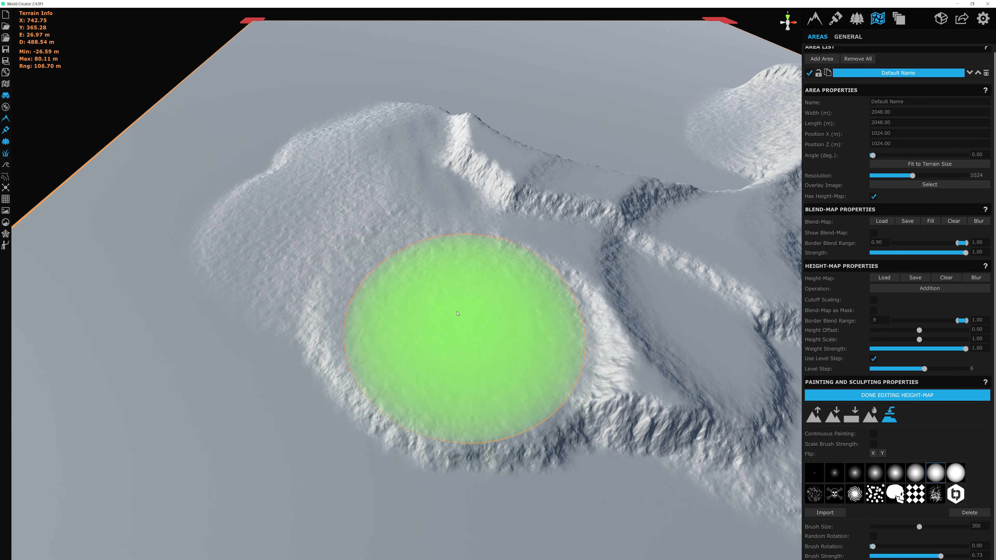
Step: Flatten the inner side of the left arm and the crest between the two arms of the ridge
{"action": "mouse_move", "coordinate": [455, 300]}
{"action": "middle_mouse_down"}
{"action": "mouse_move", "coordinate": [408, 333]}
{"action": "mouse_move", "coordinate": [365, 305]}
{"action": "mouse_move", "coordinate": [357, 380]}
{"action": "middle_mouse_up"}
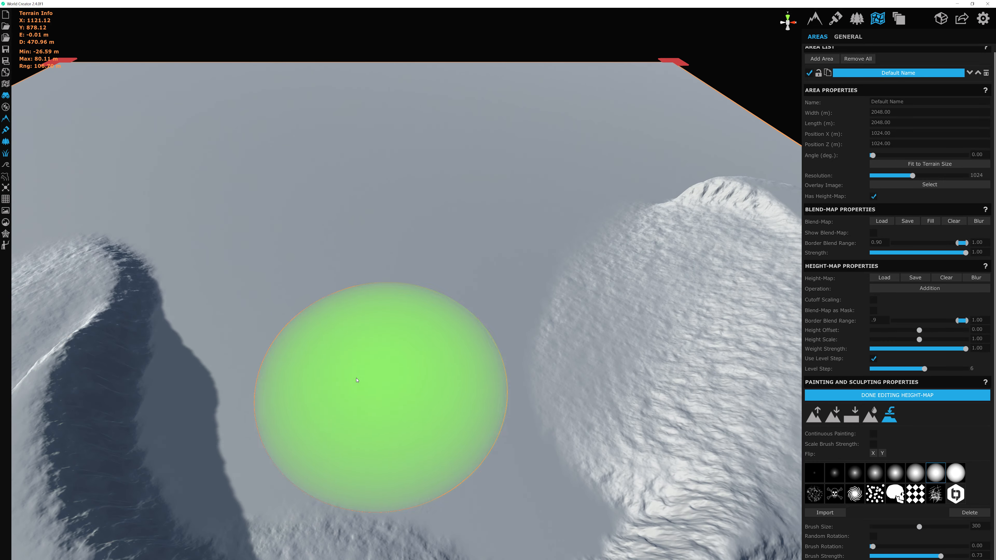
{"action": "right_click_drag", "start_coordinate": [357, 380], "coordinate": [335, 394]}
{"action": "mouse_move", "coordinate": [418, 247]}
{"action": "left_mouse_down"}
{"action": "mouse_move", "coordinate": [425, 238]}
{"action": "mouse_move", "coordinate": [442, 272]}
{"action": "mouse_move", "coordinate": [469, 191]}
{"action": "mouse_move", "coordinate": [429, 222]}
{"action": "mouse_move", "coordinate": [348, 336]}
{"action": "mouse_move", "coordinate": [455, 379]}
{"action": "left_mouse_up"}
{"action": "middle_click_drag", "start_coordinate": [455, 379], "coordinate": [386, 280]}
{"action": "left_click_drag", "start_coordinate": [382, 295], "coordinate": [413, 330]}
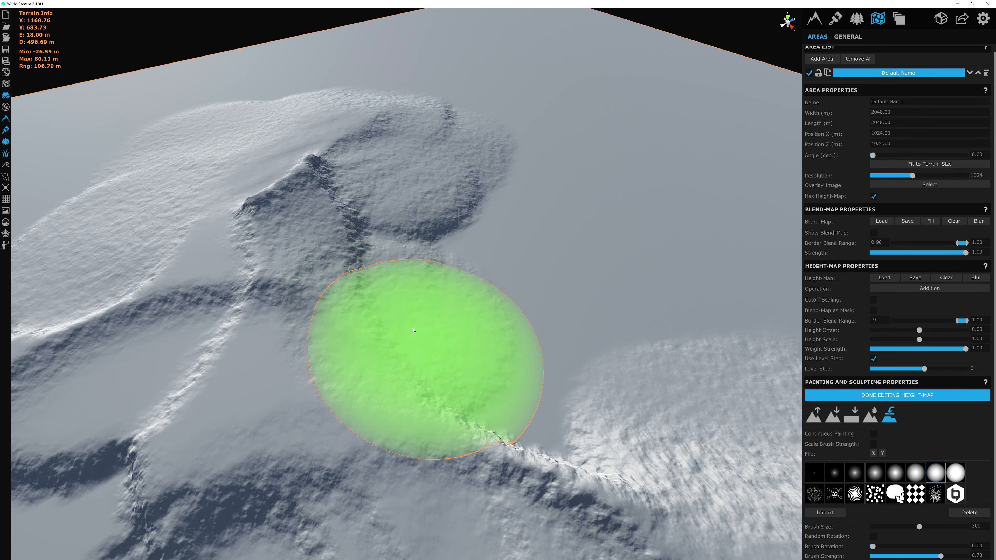
{"action": "middle_click_drag", "start_coordinate": [412, 331], "coordinate": [304, 253]}
{"action": "mouse_move", "coordinate": [304, 253]}
{"action": "left_mouse_down"}
{"action": "mouse_move", "coordinate": [350, 294]}
{"action": "mouse_move", "coordinate": [371, 345]}
{"action": "left_mouse_up"}
{"action": "middle_click_drag", "start_coordinate": [353, 317], "coordinate": [465, 340]}
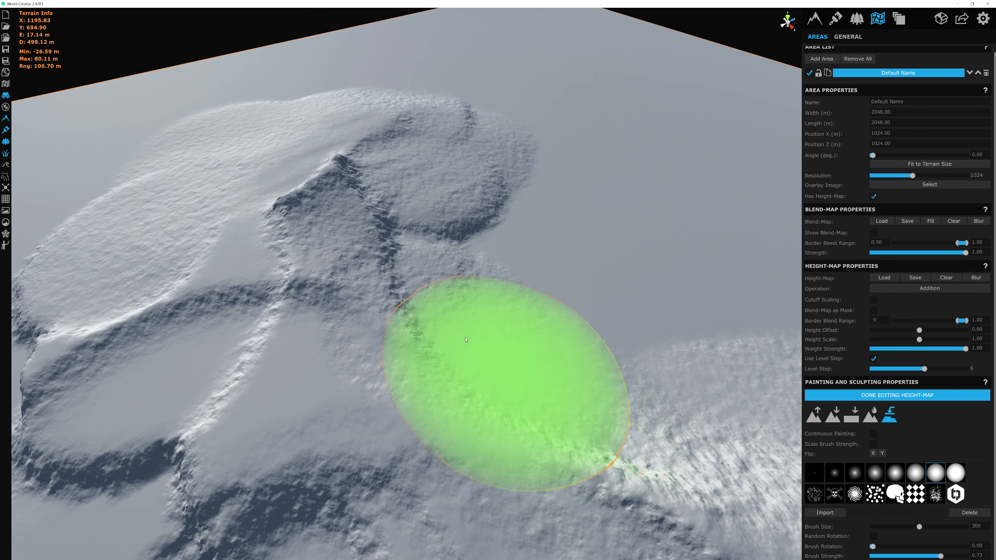
{"action": "left_click_drag", "start_coordinate": [465, 340], "coordinate": [387, 282]}
{"action": "right_click_drag", "start_coordinate": [399, 250], "coordinate": [536, 319]}
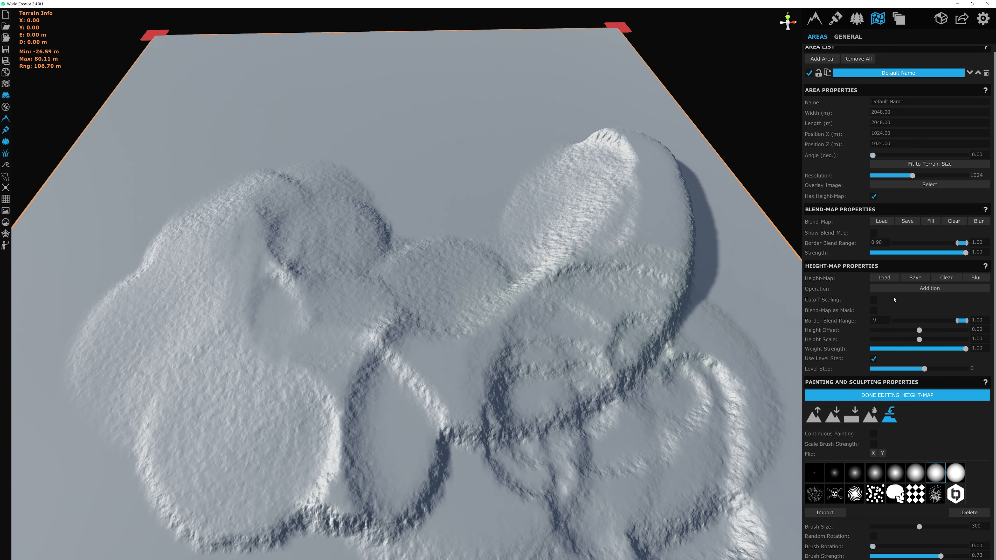
Step: Clear the area's height-map and set up the Raise brush with continuous painting enabled
{"action": "left_click", "coordinate": [945, 277]}
{"action": "left_click", "coordinate": [551, 318]}
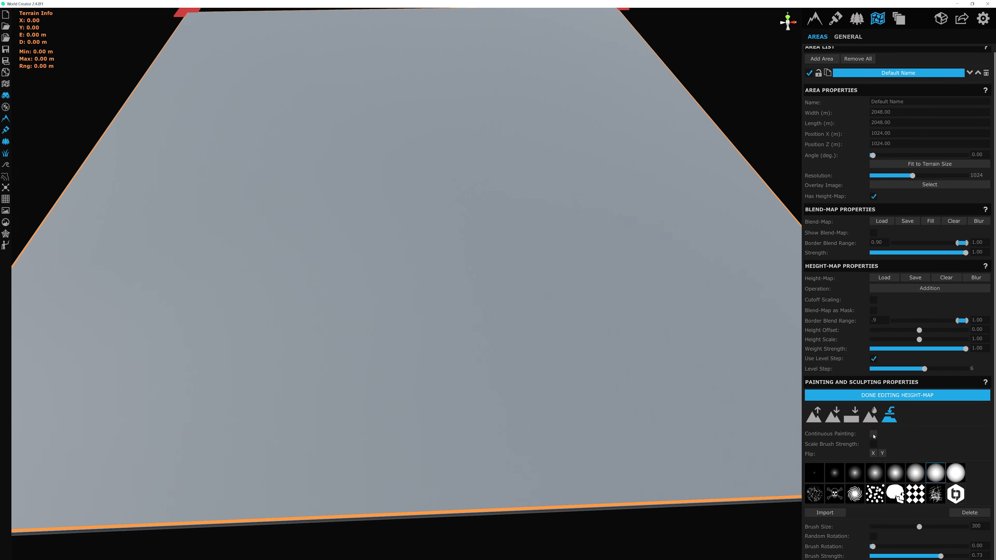
{"action": "left_click", "coordinate": [815, 416]}
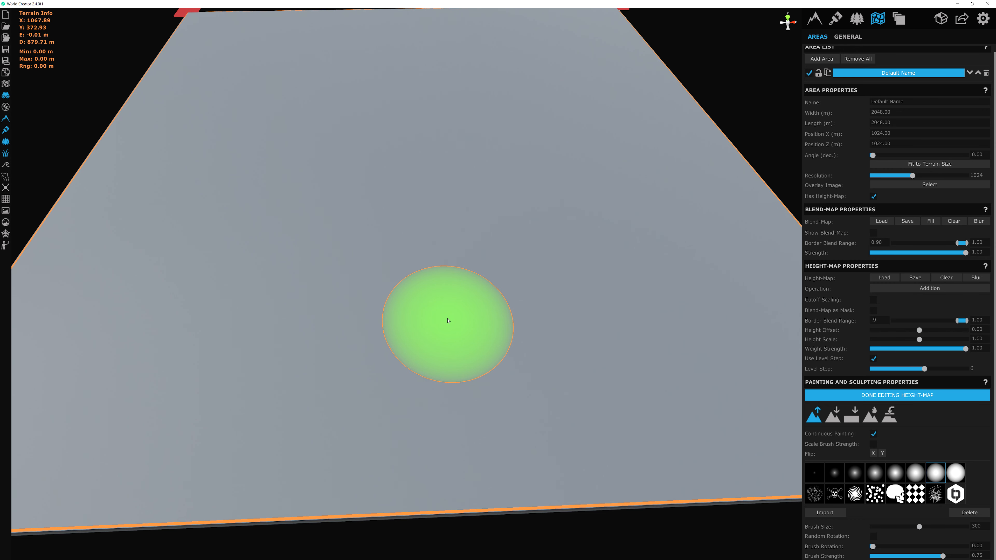
Step: Raise a steep ridge diagonally across the flat terrain with continuous painting at brush strength 0.75
{"action": "middle_click_drag", "start_coordinate": [554, 117], "coordinate": [568, 149]}
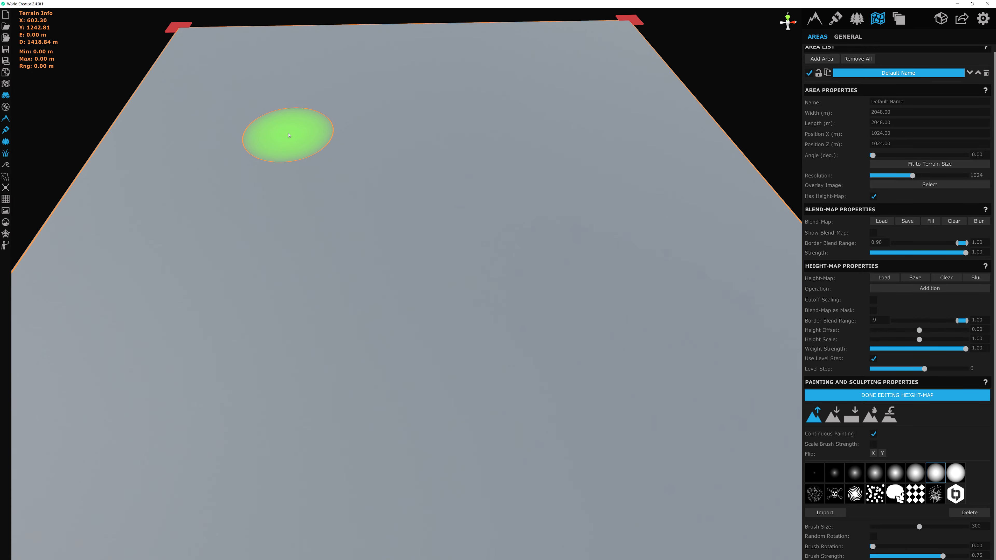
{"action": "mouse_move", "coordinate": [289, 135]}
{"action": "left_mouse_down"}
{"action": "mouse_move", "coordinate": [294, 126]}
{"action": "mouse_move", "coordinate": [389, 200]}
{"action": "mouse_move", "coordinate": [534, 222]}
{"action": "mouse_move", "coordinate": [607, 277]}
{"action": "left_mouse_up"}
{"action": "scroll", "coordinate": [607, 276], "scroll_direction": "down", "scroll_amount": 5}
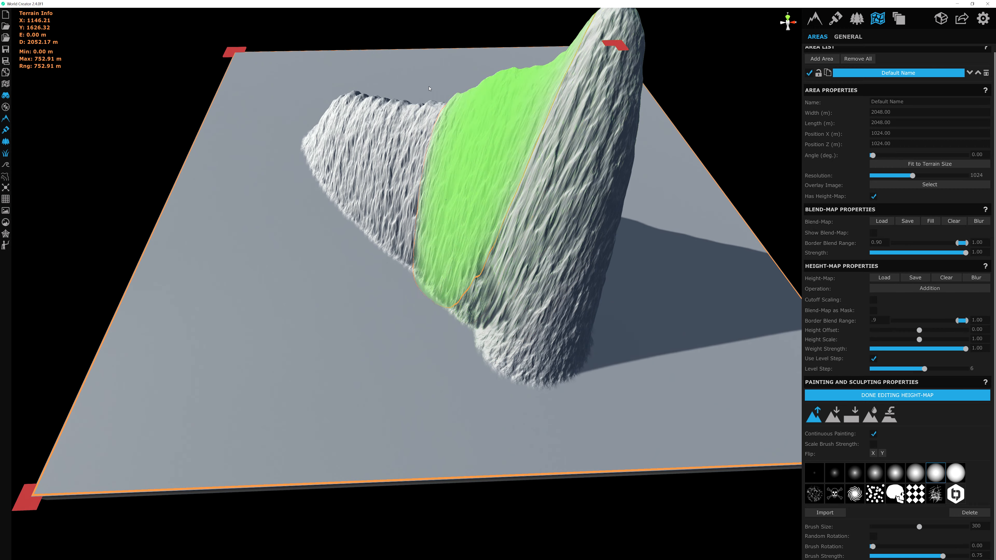
{"action": "middle_click_drag", "start_coordinate": [543, 157], "coordinate": [549, 200]}
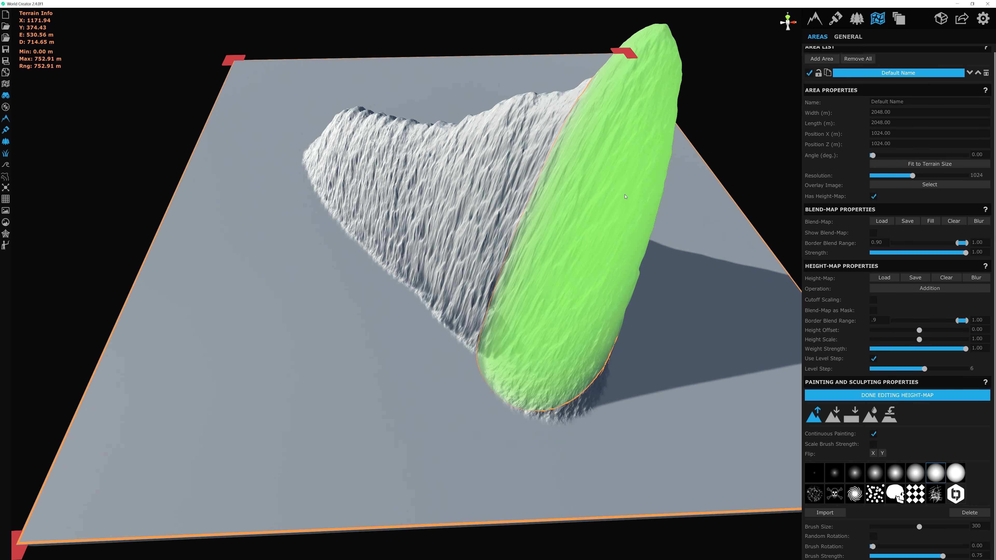
{"action": "mouse_move", "coordinate": [539, 257]}
{"action": "middle_mouse_down"}
{"action": "mouse_move", "coordinate": [535, 298]}
{"action": "mouse_move", "coordinate": [484, 323]}
{"action": "mouse_move", "coordinate": [569, 336]}
{"action": "middle_mouse_up"}
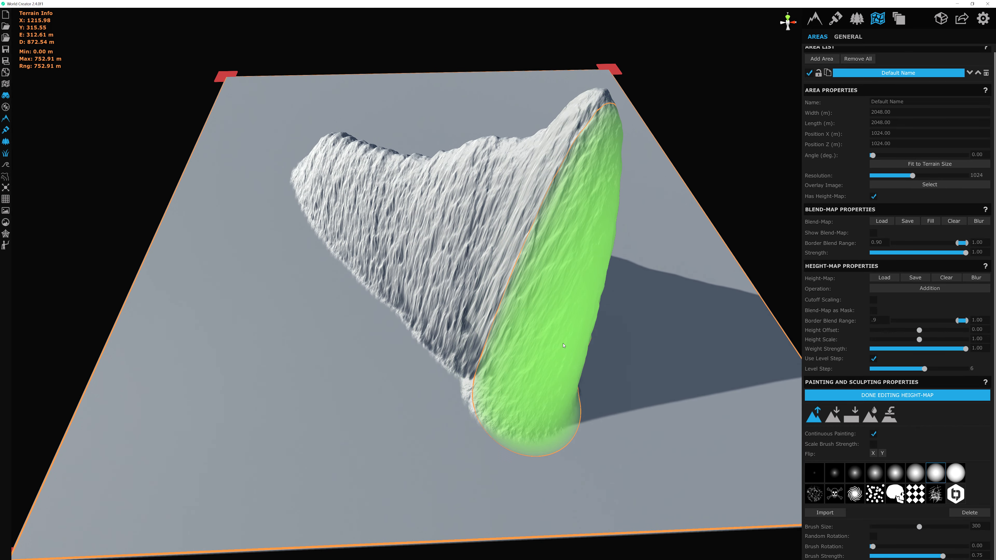
Step: Clear the height-map again to remove the steep ridge
{"action": "left_click", "coordinate": [953, 279]}
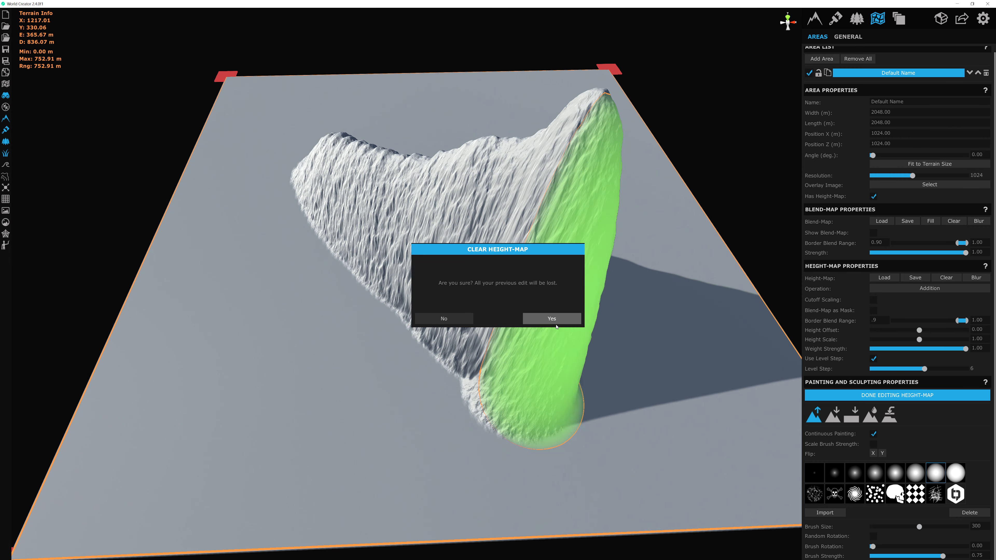
{"action": "left_click", "coordinate": [535, 317]}
{"action": "scroll", "coordinate": [530, 214], "scroll_direction": "up", "scroll_amount": 2}
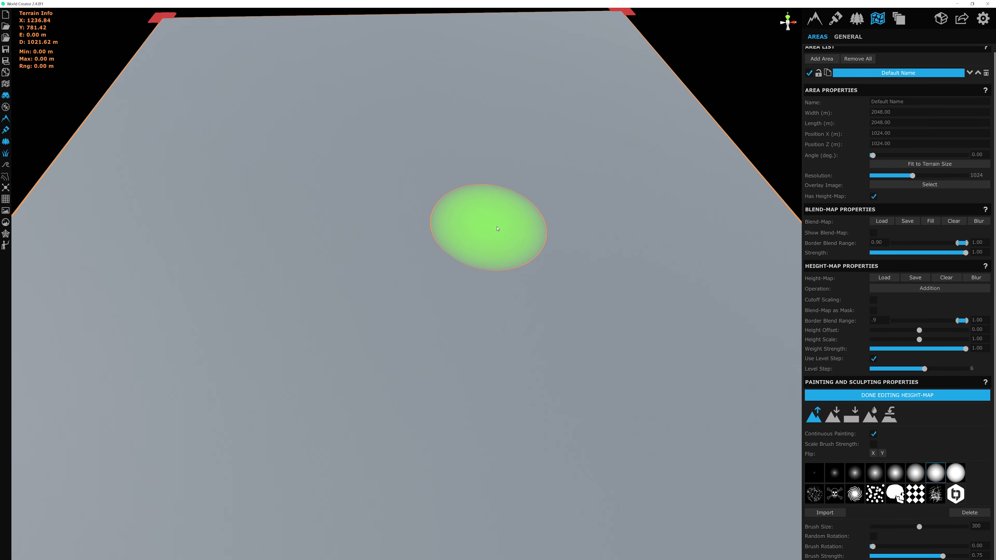
Step: Set the brush strength to 0.1 and raise a looping chain of rounded ridges across the terrain
{"action": "scroll", "coordinate": [494, 231], "scroll_direction": "down", "scroll_amount": 1}
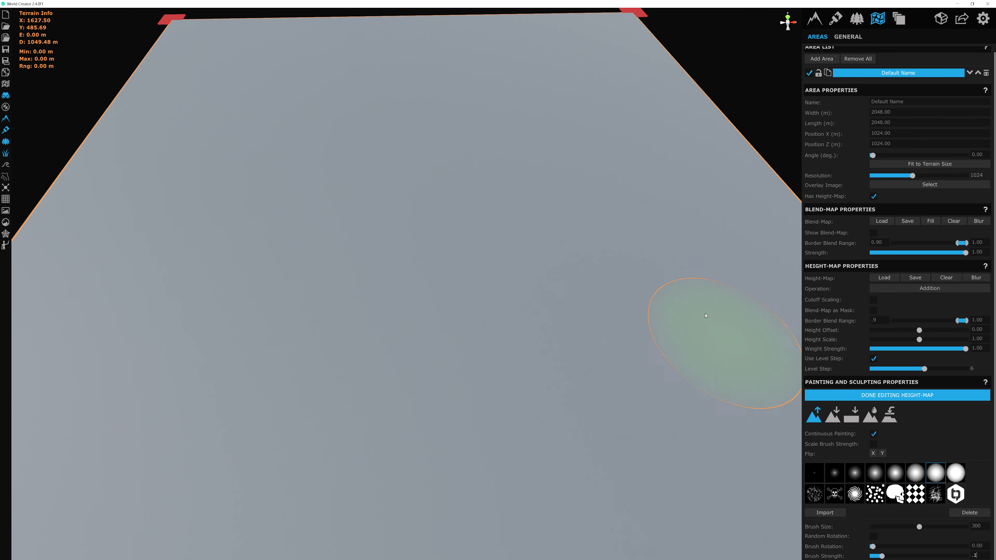
{"action": "middle_click_drag", "start_coordinate": [592, 186], "coordinate": [565, 127]}
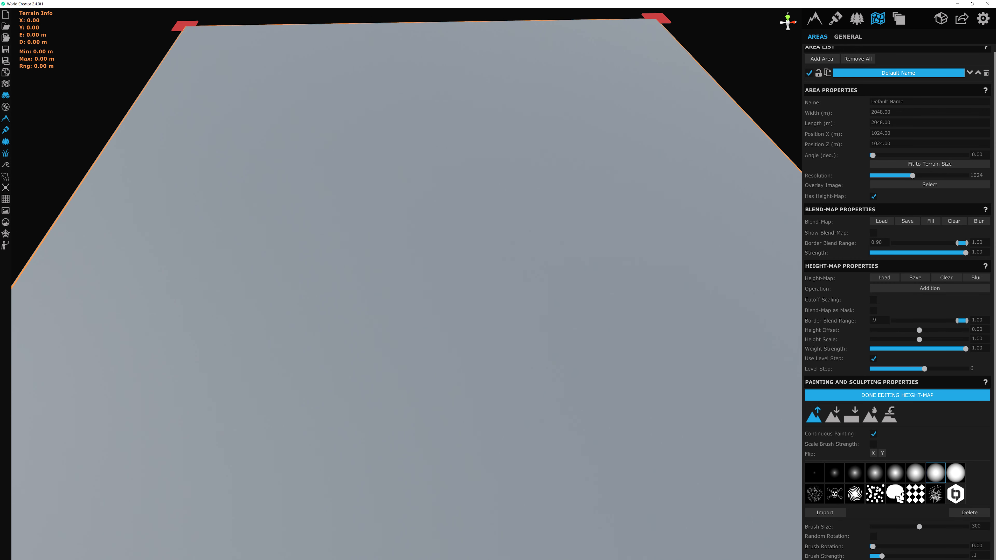
{"action": "middle_click_drag", "start_coordinate": [479, 300], "coordinate": [342, 181]}
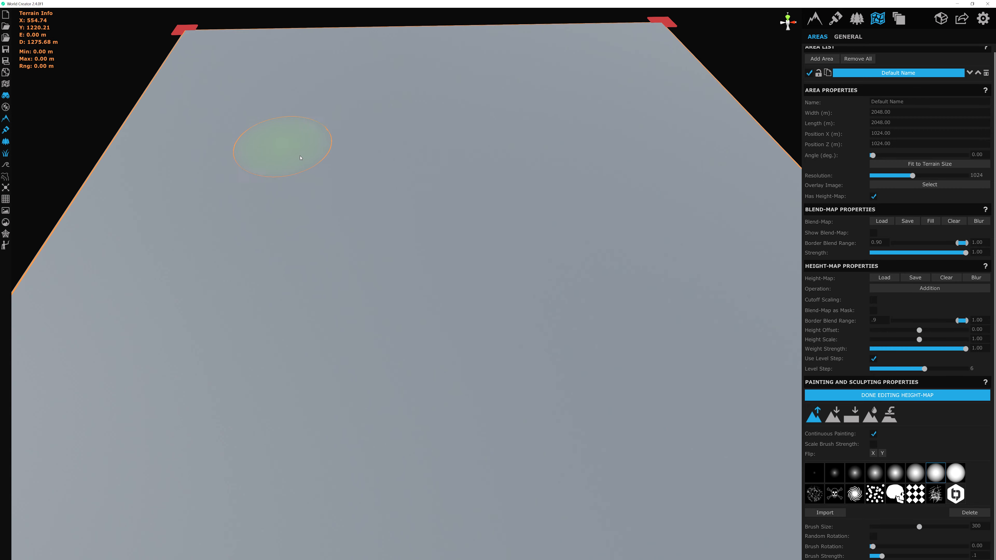
{"action": "mouse_move", "coordinate": [302, 166]}
{"action": "left_mouse_down"}
{"action": "mouse_move", "coordinate": [490, 271]}
{"action": "mouse_move", "coordinate": [609, 305]}
{"action": "mouse_move", "coordinate": [684, 291]}
{"action": "mouse_move", "coordinate": [686, 198]}
{"action": "mouse_move", "coordinate": [631, 117]}
{"action": "mouse_move", "coordinate": [428, 105]}
{"action": "mouse_move", "coordinate": [345, 212]}
{"action": "mouse_move", "coordinate": [311, 289]}
{"action": "mouse_move", "coordinate": [411, 387]}
{"action": "mouse_move", "coordinate": [491, 376]}
{"action": "left_mouse_up"}
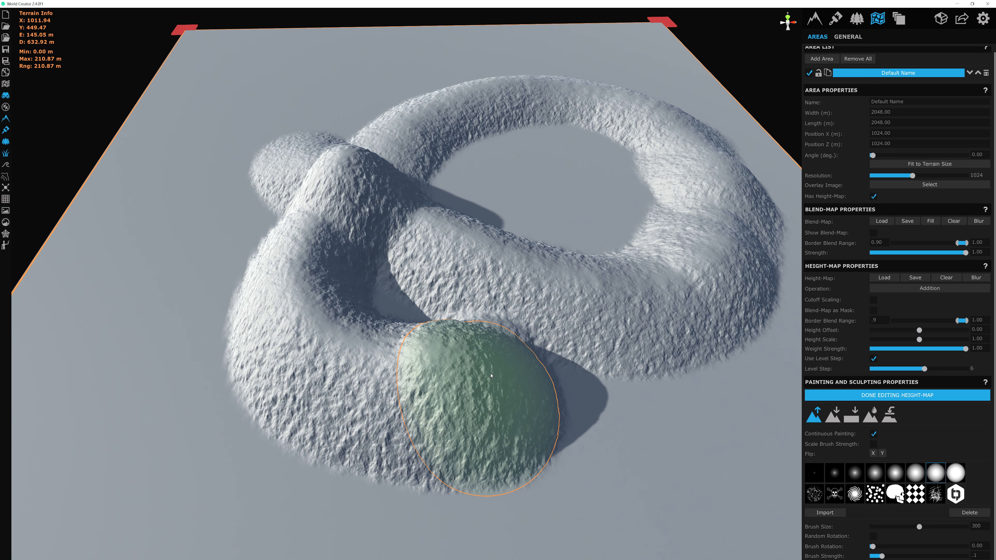
Step: Build up a towering peak at the near end of the ridge chain by holding the Raise brush there
{"action": "left_click_drag", "start_coordinate": [491, 375], "coordinate": [480, 362]}
{"action": "left_click_drag", "start_coordinate": [479, 364], "coordinate": [501, 359]}
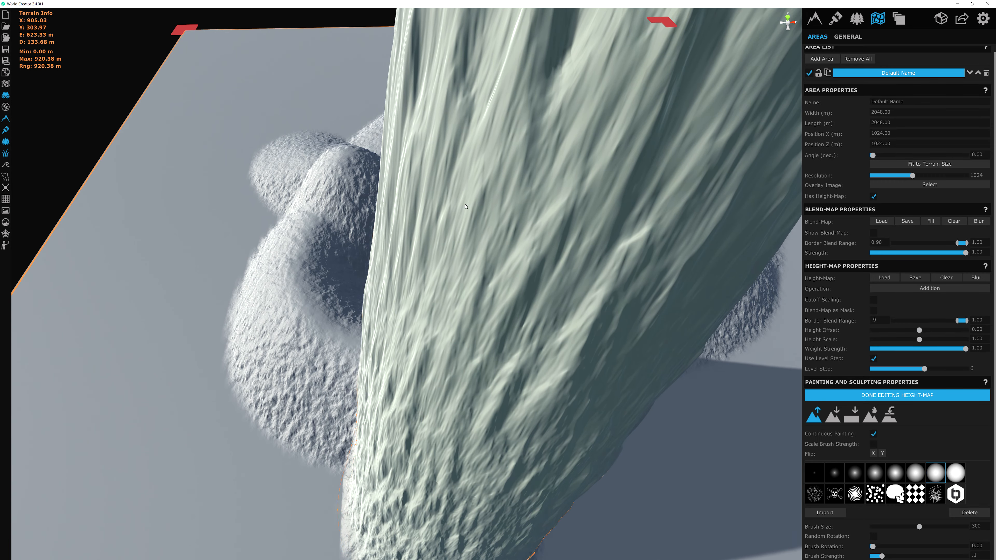
{"action": "scroll", "coordinate": [465, 204], "scroll_direction": "down", "scroll_amount": 10}
{"action": "middle_click_drag", "start_coordinate": [466, 205], "coordinate": [502, 218]}
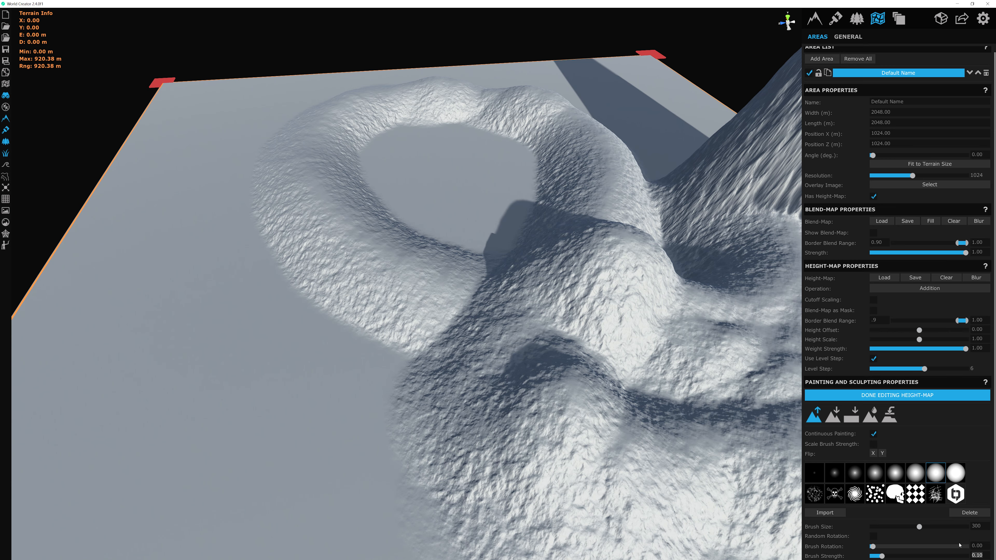
Step: Set the brush strength to 0.01 and raise gentle slopes along the outer side of the ring-shaped ridge
{"action": "type", "text": ".0"}
{"action": "middle_click_drag", "start_coordinate": [319, 231], "coordinate": [392, 251]}
{"action": "mouse_move", "coordinate": [372, 255]}
{"action": "left_mouse_down"}
{"action": "mouse_move", "coordinate": [355, 273]}
{"action": "mouse_move", "coordinate": [392, 364]}
{"action": "mouse_move", "coordinate": [345, 300]}
{"action": "mouse_move", "coordinate": [343, 328]}
{"action": "mouse_move", "coordinate": [396, 367]}
{"action": "mouse_move", "coordinate": [518, 376]}
{"action": "left_mouse_up"}
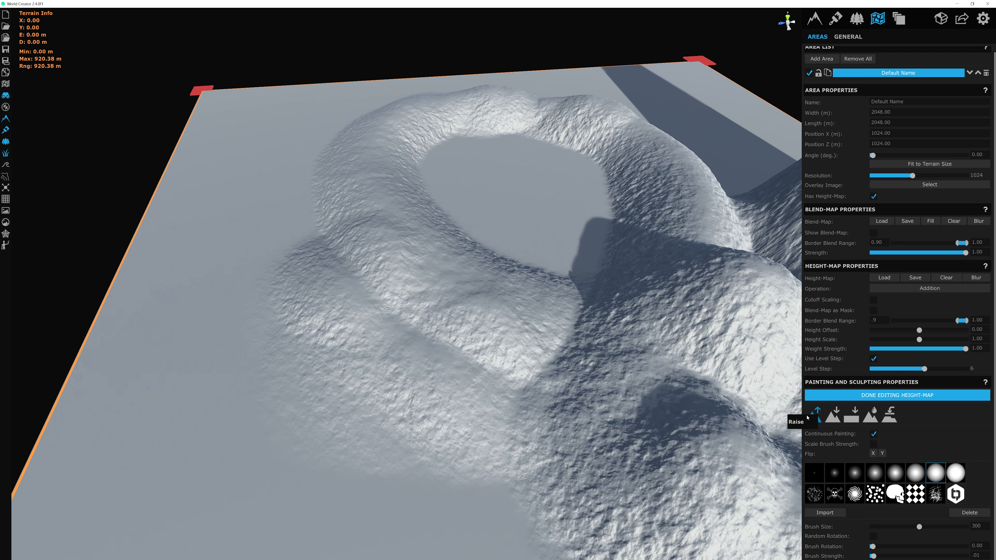
Step: Turn off continuous painting and set the brush strength to 0.5
{"action": "left_click", "coordinate": [873, 434]}
{"action": "left_click_drag", "start_coordinate": [987, 558], "coordinate": [967, 555]}
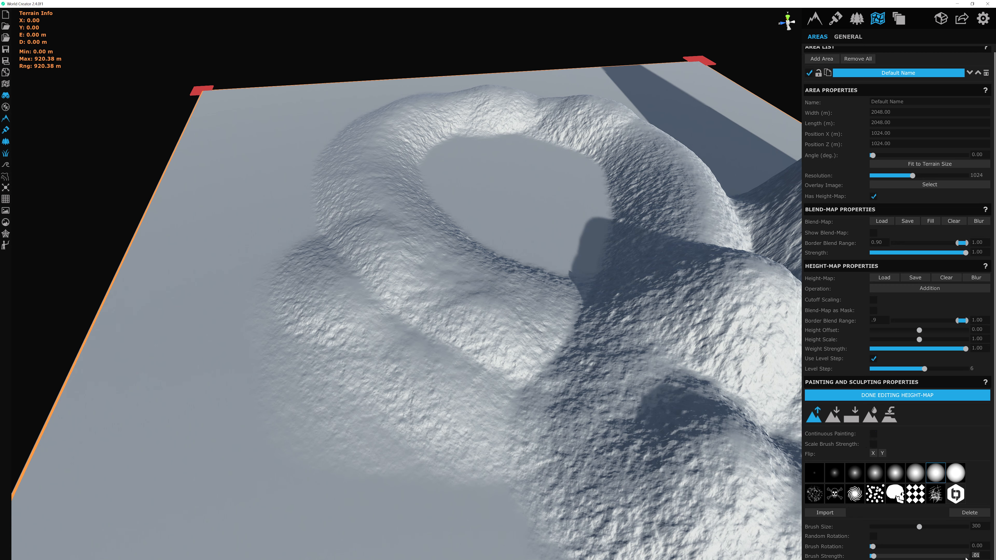
{"action": "type", "text": ".5"}
Step: Raise even-height ridges with the Raise brush on the flat basin floor inside the ring-shaped ridge
{"action": "middle_click_drag", "start_coordinate": [586, 296], "coordinate": [611, 331]}
{"action": "middle_click_drag", "start_coordinate": [547, 262], "coordinate": [569, 298]}
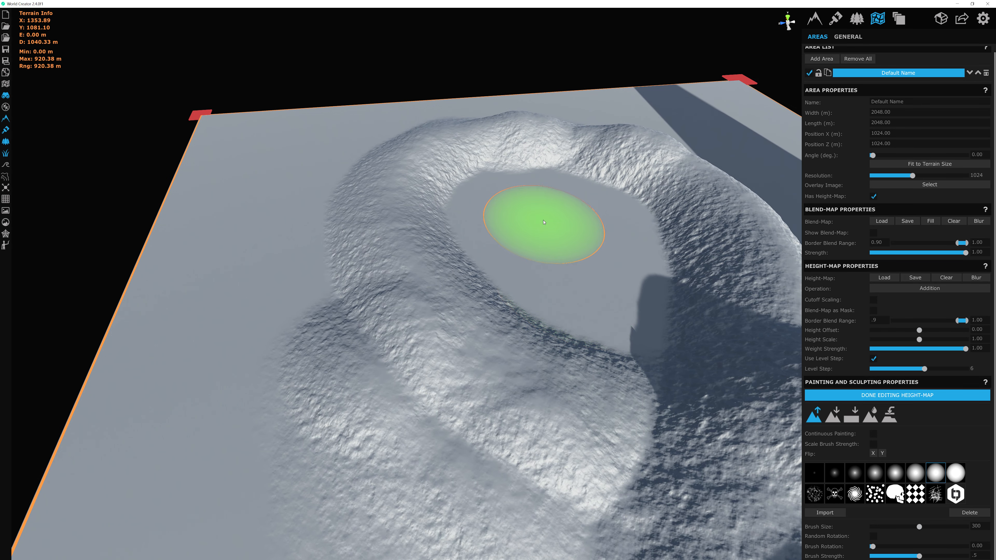
{"action": "left_click_drag", "start_coordinate": [542, 221], "coordinate": [495, 252]}
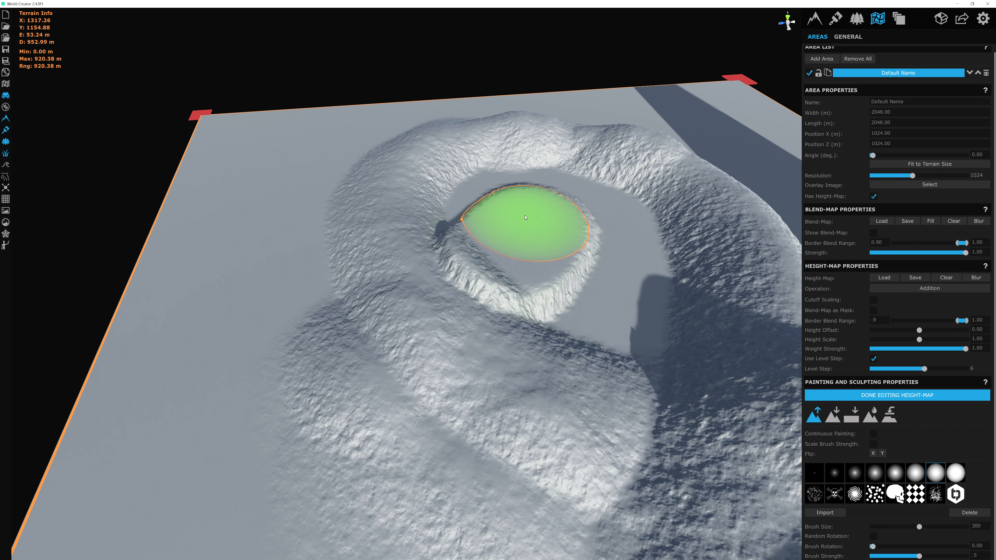
{"action": "mouse_move", "coordinate": [525, 217]}
{"action": "left_mouse_down"}
{"action": "mouse_move", "coordinate": [567, 313]}
{"action": "mouse_move", "coordinate": [569, 365]}
{"action": "left_mouse_up"}
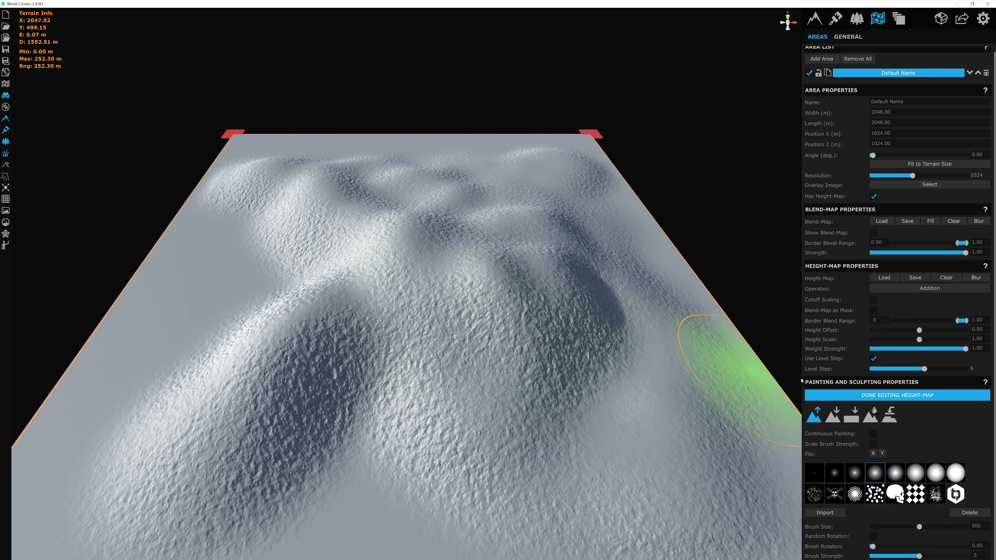
Step: Finish editing the height-map and add a new filter layer to the terrain
{"action": "left_click", "coordinate": [894, 395]}
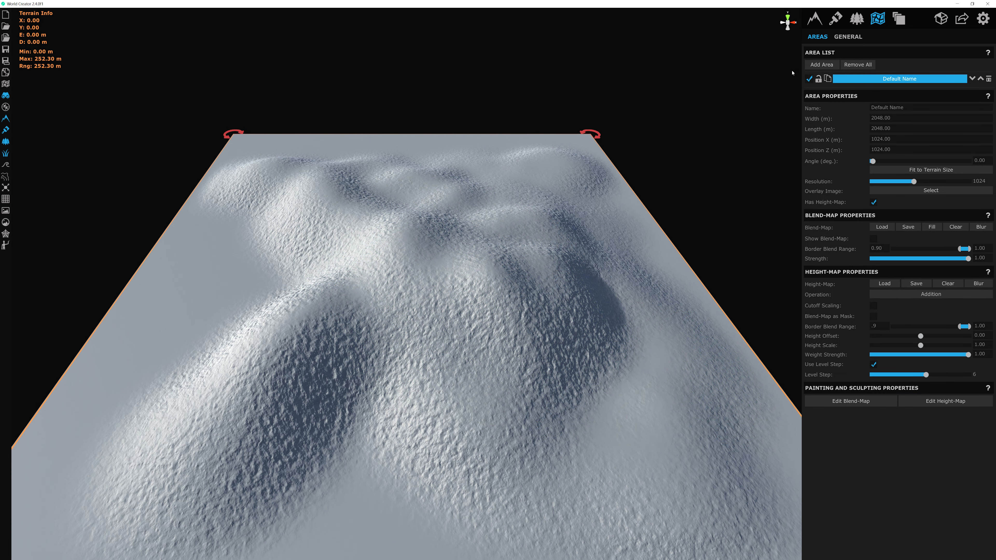
{"action": "left_click", "coordinate": [814, 18]}
{"action": "left_click", "coordinate": [848, 37]}
{"action": "left_click", "coordinate": [831, 66]}
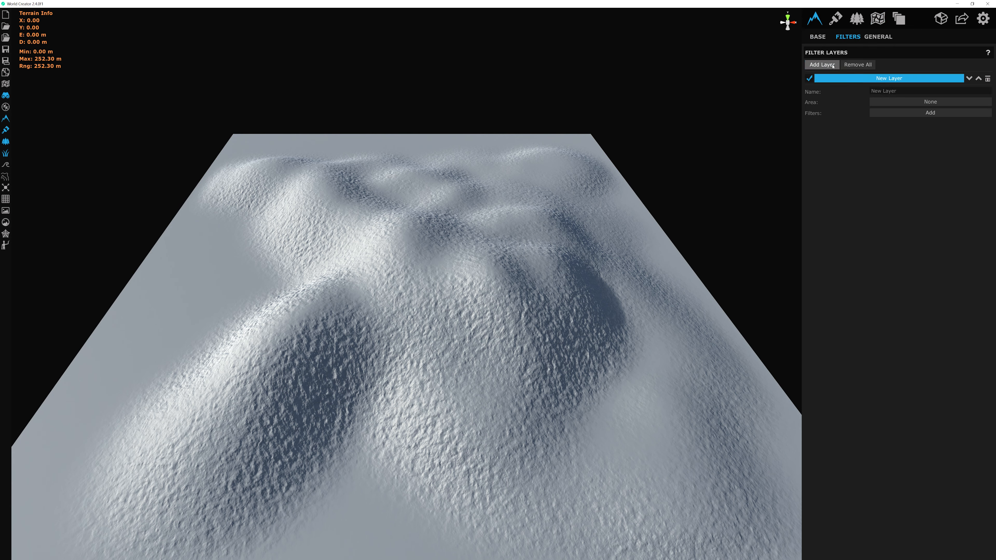
Step: Add the Rocky Plateaus, Terrace Eroded, Mountain Range and Angled Erosion filters to the new layer
{"action": "left_click", "coordinate": [900, 112]}
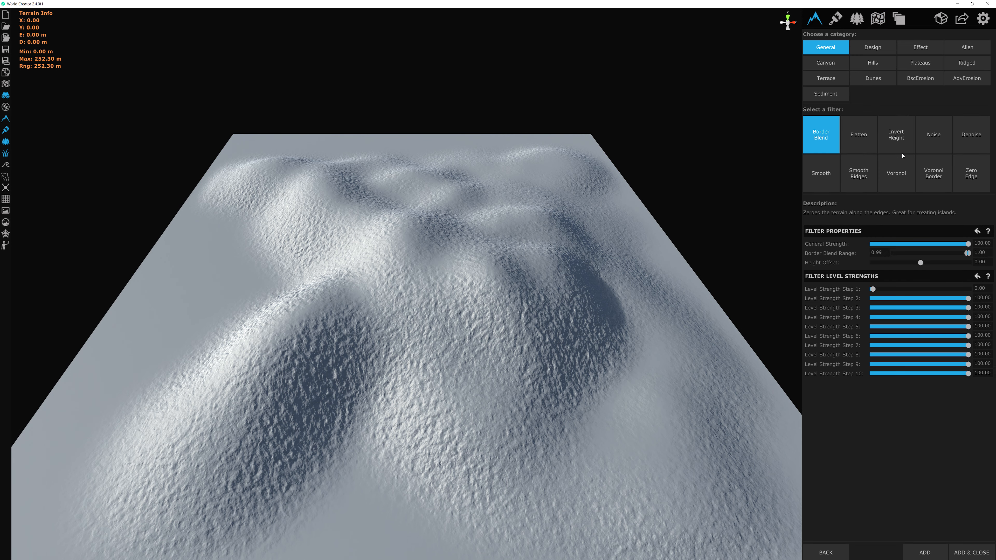
{"action": "left_click", "coordinate": [919, 63]}
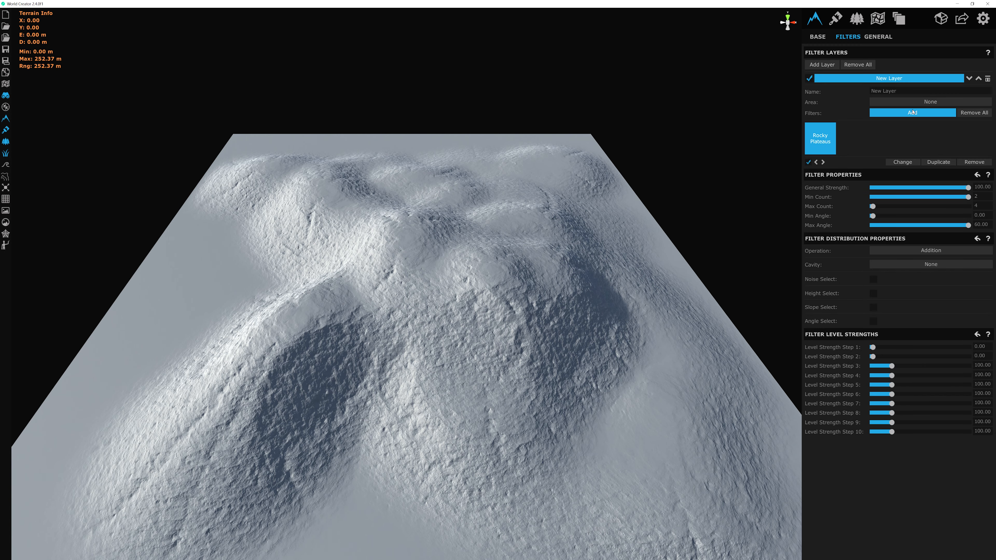
{"action": "left_click", "coordinate": [826, 78]}
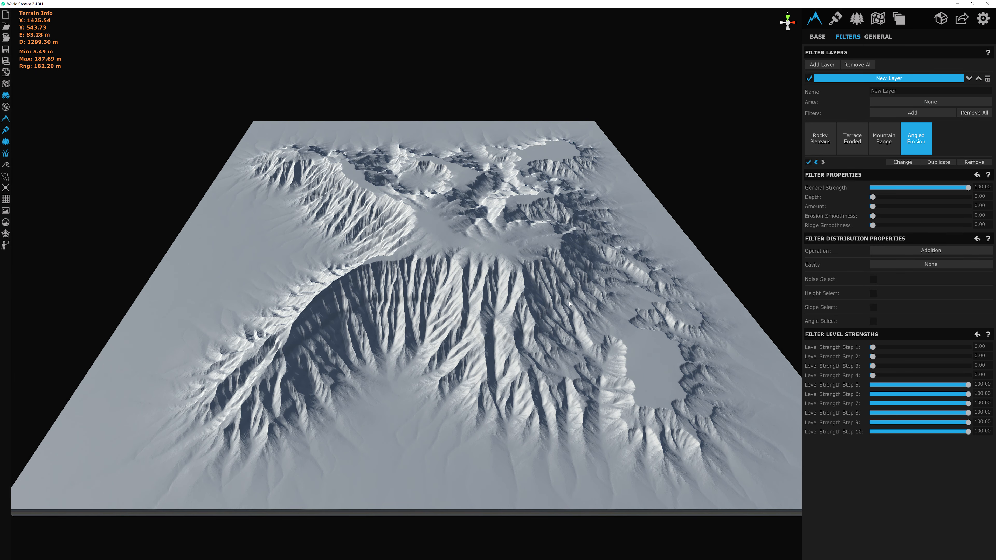
Step: Select the existing area and reopen its height-map for editing
{"action": "left_click", "coordinate": [877, 18]}
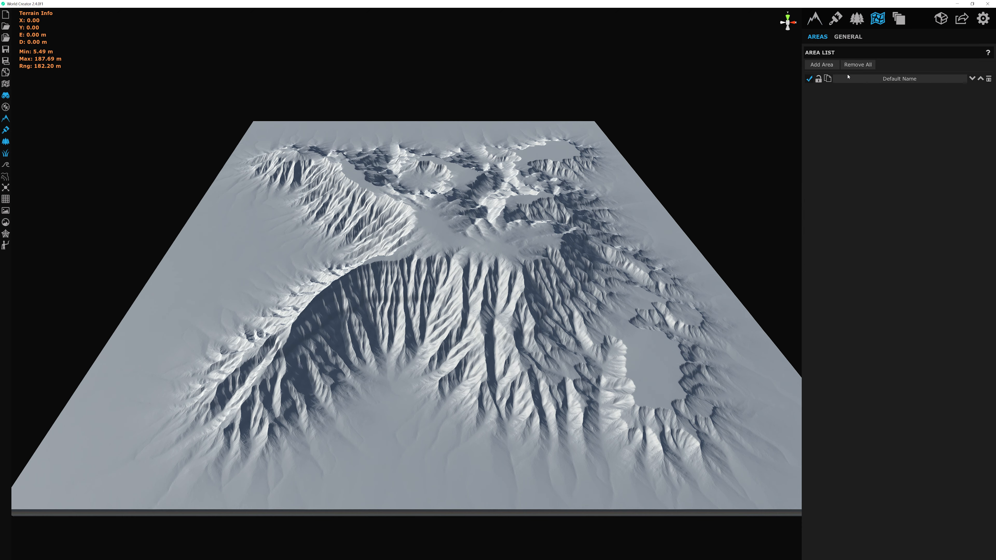
{"action": "left_click", "coordinate": [849, 79]}
{"action": "left_click", "coordinate": [945, 411]}
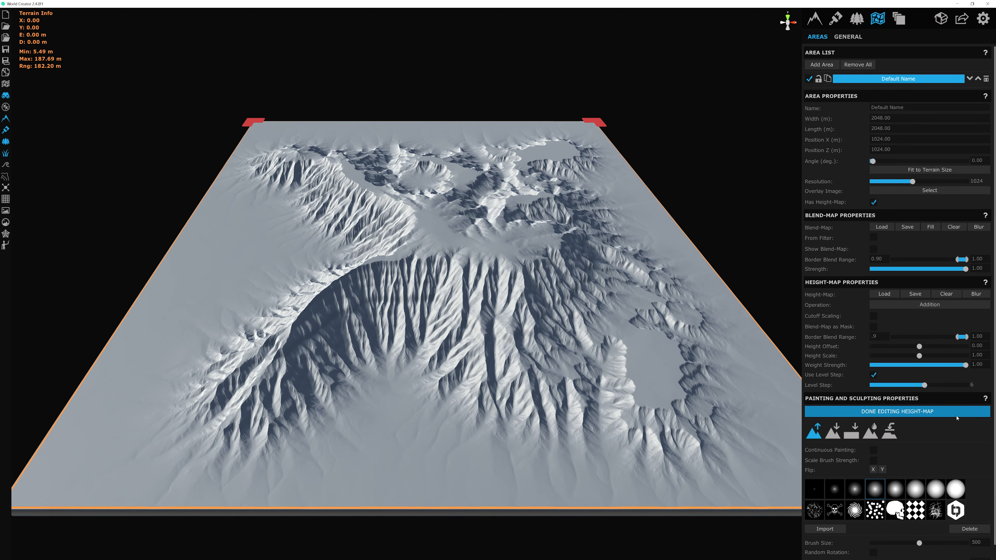
Step: Raise the terrain on the outer flank of the near ridge and down its front slope under the active filters
{"action": "middle_click_drag", "start_coordinate": [489, 307], "coordinate": [593, 384]}
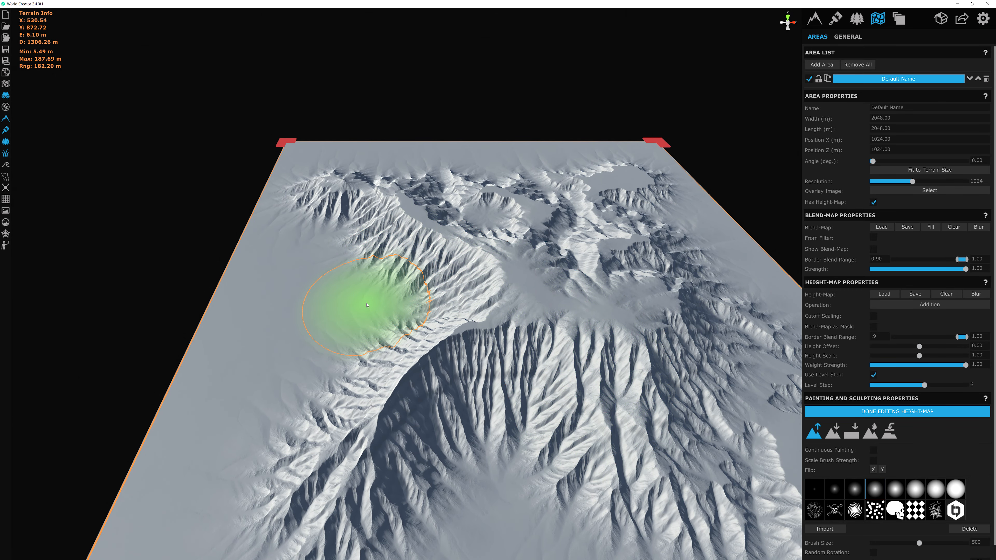
{"action": "left_click_drag", "start_coordinate": [367, 305], "coordinate": [367, 305]}
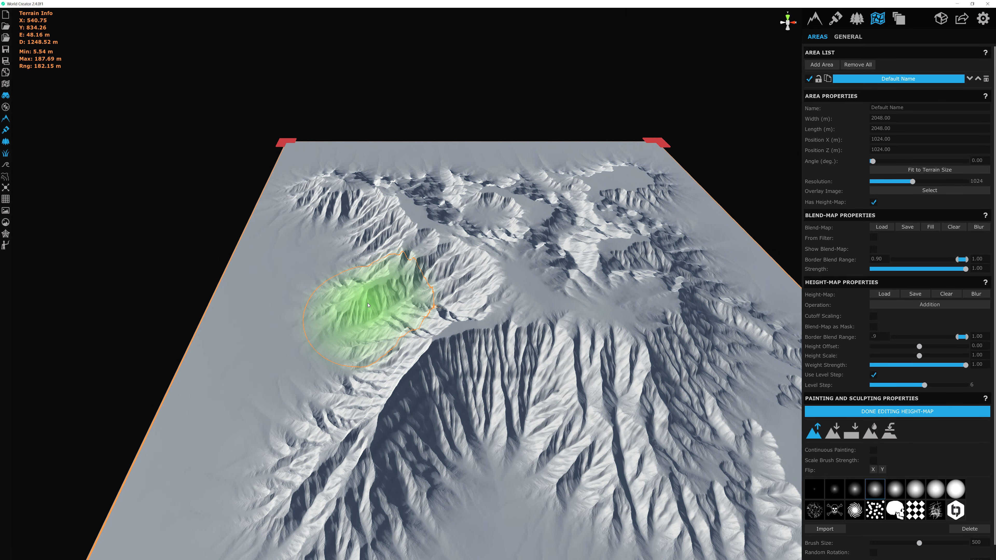
{"action": "left_click", "coordinate": [368, 305]}
{"action": "left_click", "coordinate": [368, 305]}
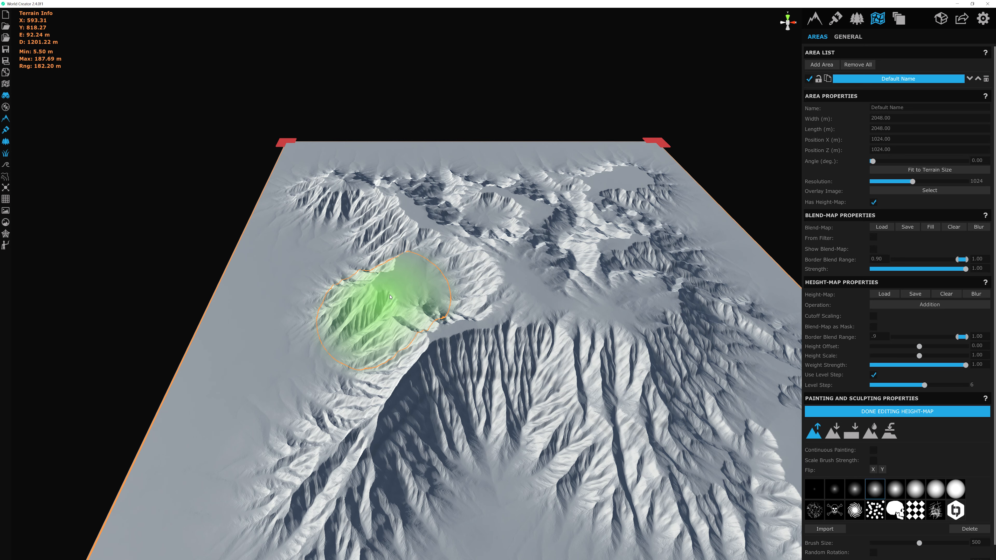
{"action": "middle_click_drag", "start_coordinate": [390, 297], "coordinate": [388, 231]}
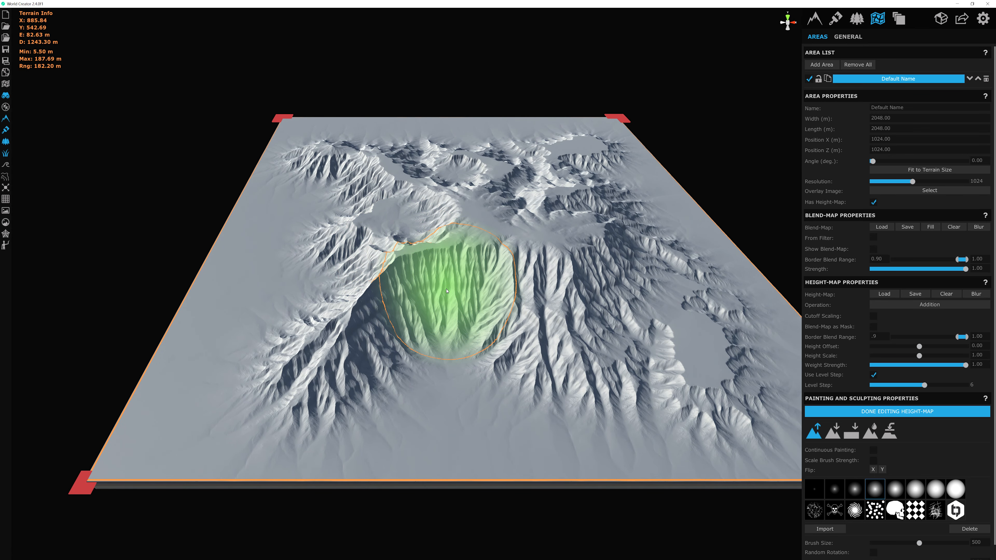
{"action": "left_click_drag", "start_coordinate": [446, 289], "coordinate": [492, 383]}
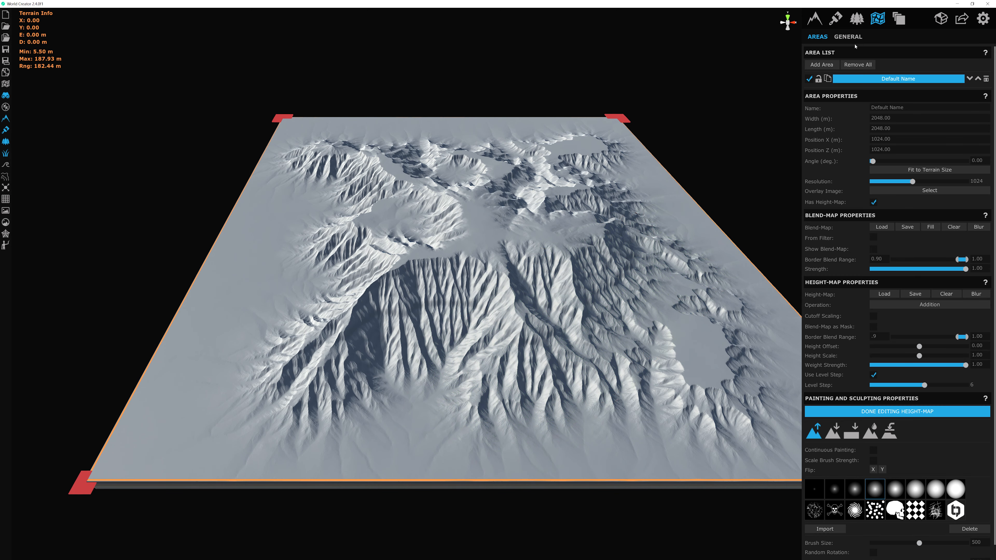
Step: Check the area optimization options for skipping filters, and resume editing the area's height-map
{"action": "left_click", "coordinate": [849, 37]}
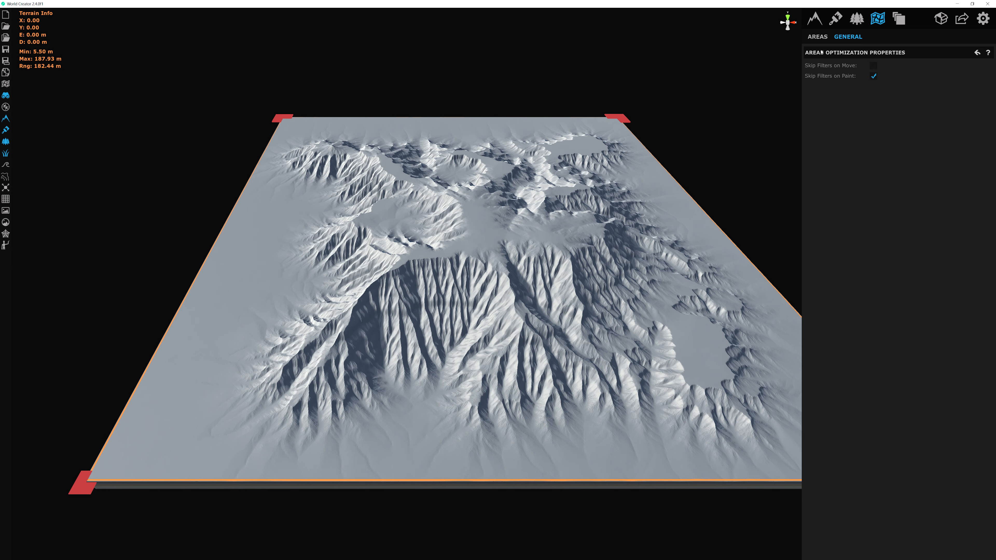
{"action": "left_click", "coordinate": [817, 36]}
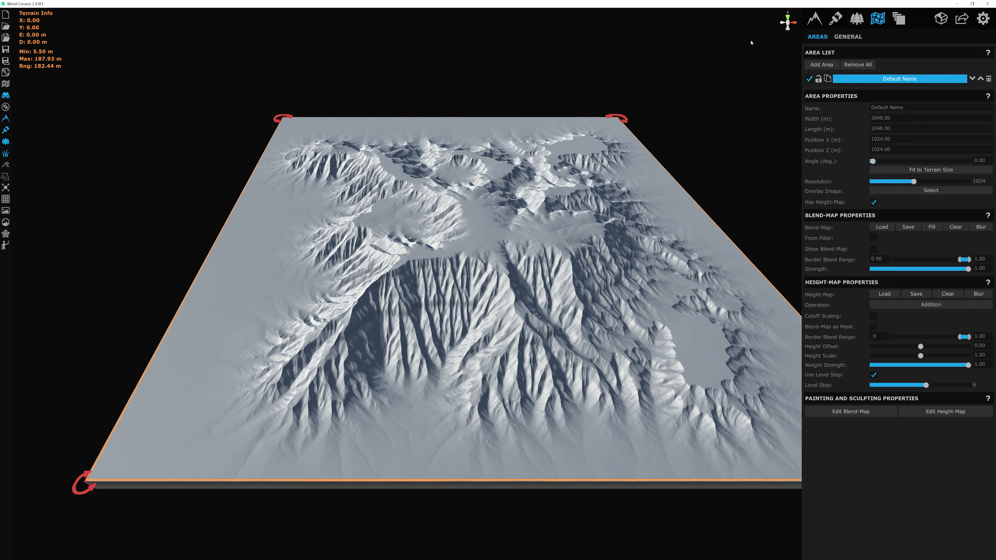
{"action": "left_click", "coordinate": [956, 412]}
Step: Raise a broad looping plateau with the Raise brush across the hills at the far end of the terrain
{"action": "scroll", "coordinate": [568, 235], "scroll_direction": "up", "scroll_amount": 5}
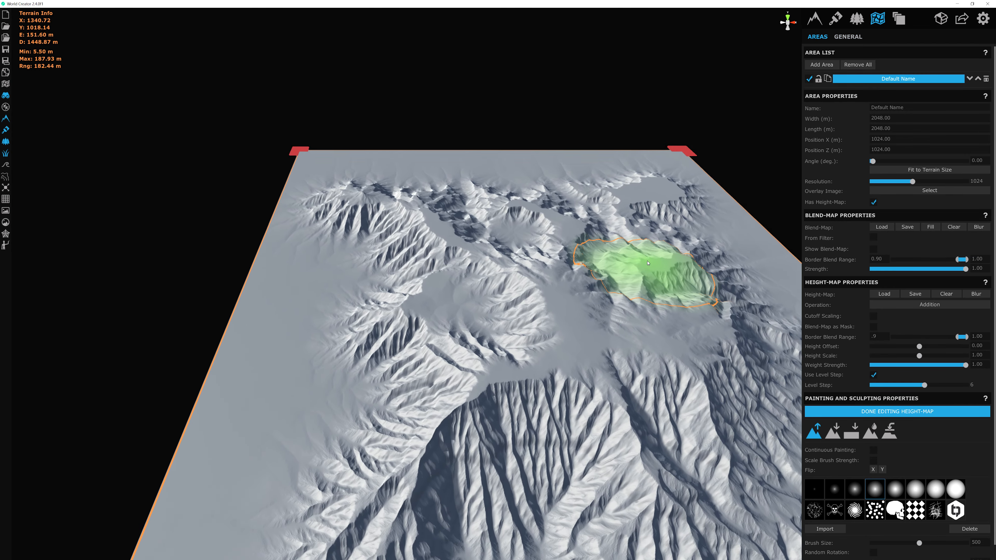
{"action": "middle_click_drag", "start_coordinate": [647, 263], "coordinate": [416, 333]}
{"action": "scroll", "coordinate": [435, 261], "scroll_direction": "up", "scroll_amount": 3}
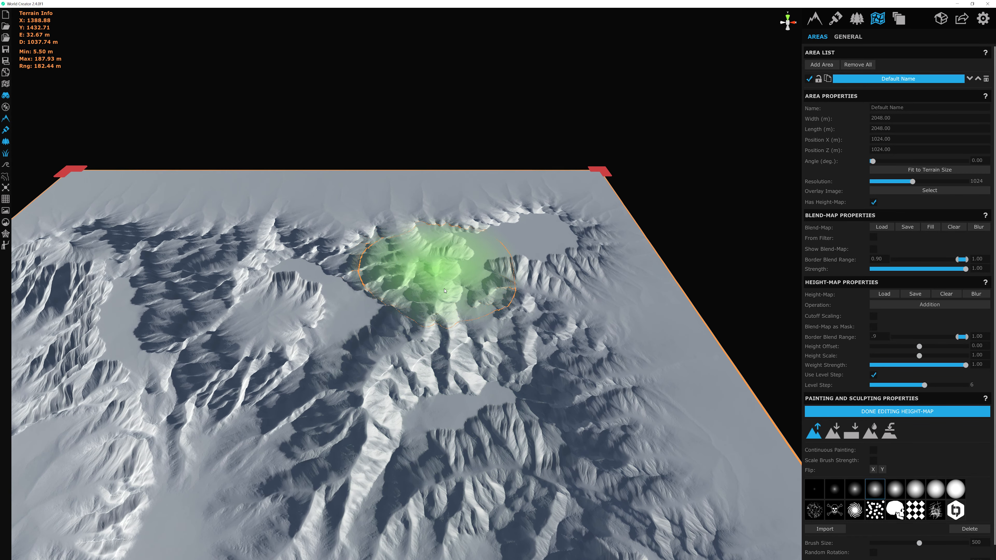
{"action": "middle_click_drag", "start_coordinate": [444, 291], "coordinate": [514, 244]}
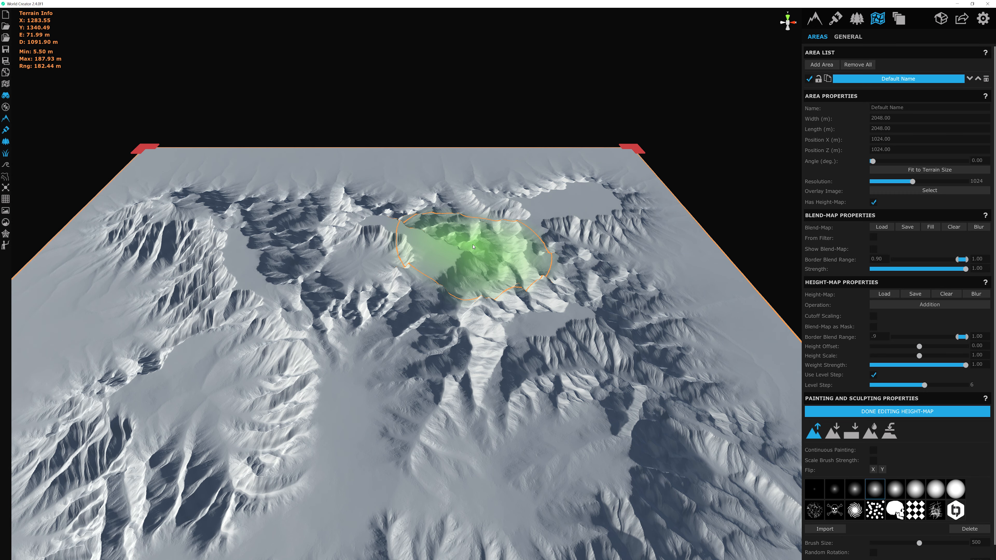
{"action": "left_click_drag", "start_coordinate": [472, 247], "coordinate": [624, 258]}
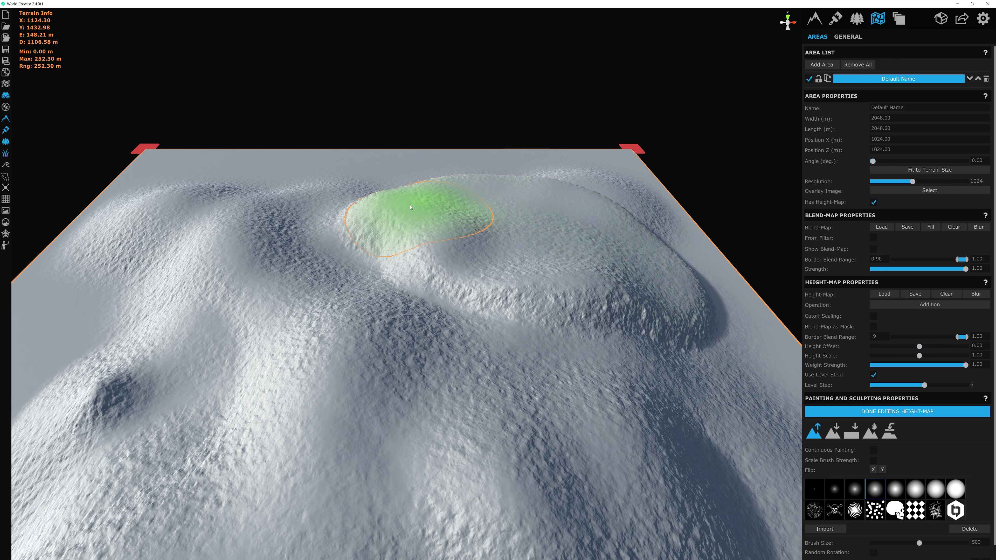
{"action": "mouse_move", "coordinate": [410, 206]}
{"action": "left_mouse_down"}
{"action": "mouse_move", "coordinate": [396, 235]}
{"action": "mouse_move", "coordinate": [467, 270]}
{"action": "left_mouse_up"}
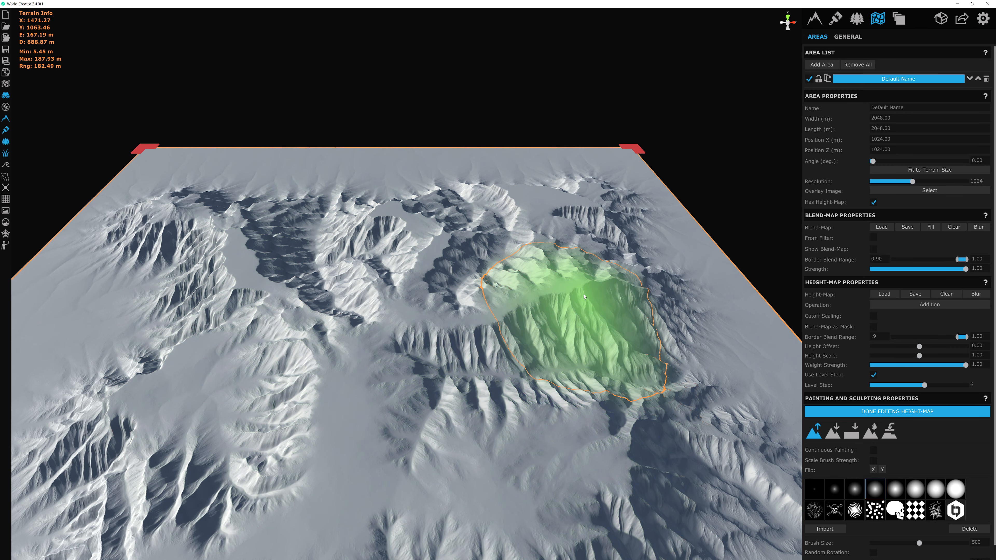
Step: Review the area optimization options, and toggle the terrain filters off and back on to compare the sculpted shape
{"action": "left_click", "coordinate": [848, 36]}
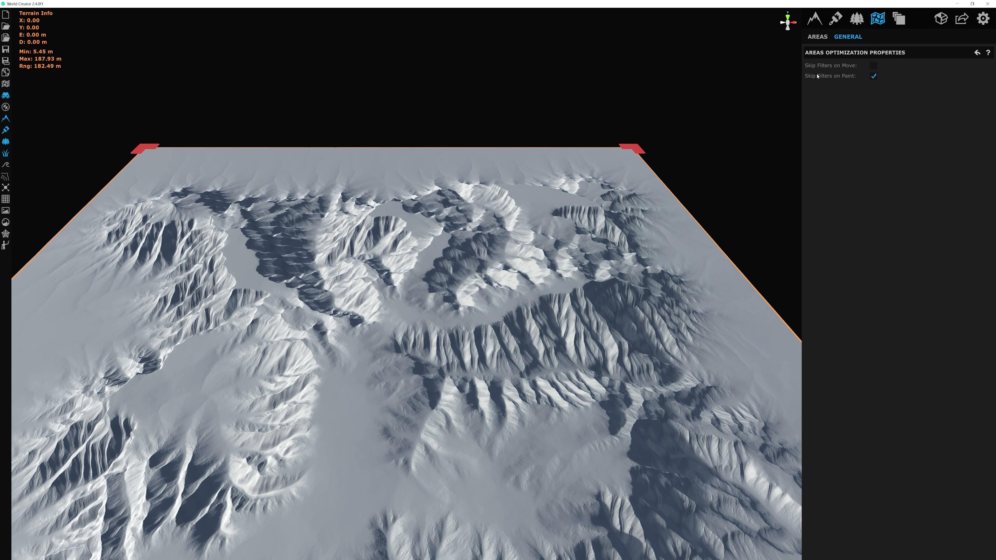
{"action": "left_click", "coordinate": [817, 37]}
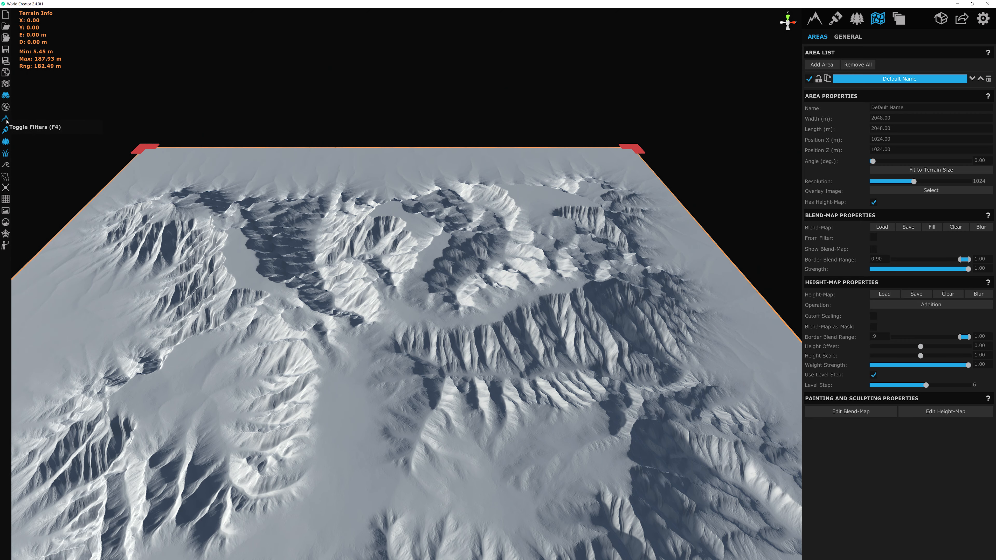
{"action": "left_click", "coordinate": [6, 118]}
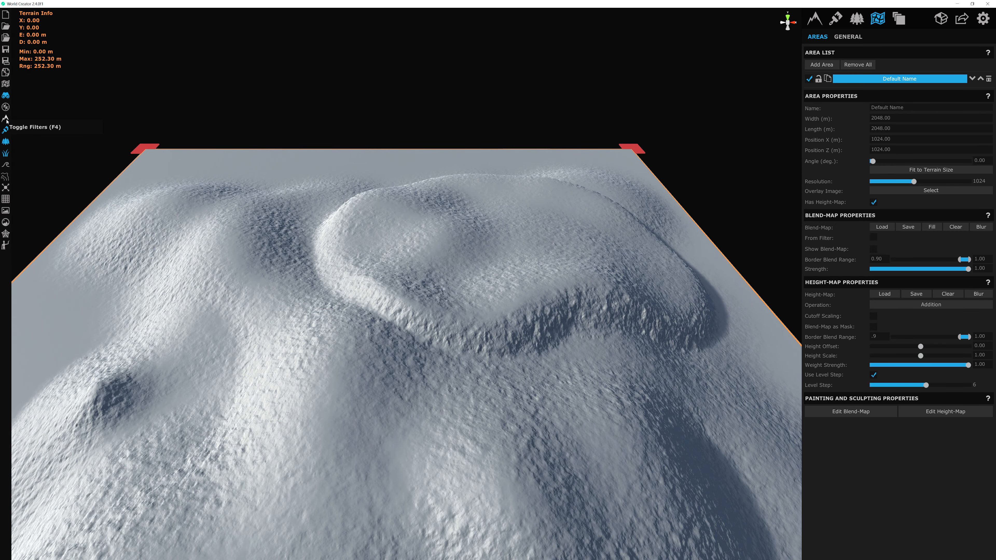
{"action": "scroll", "coordinate": [340, 133], "scroll_direction": "down", "scroll_amount": 5}
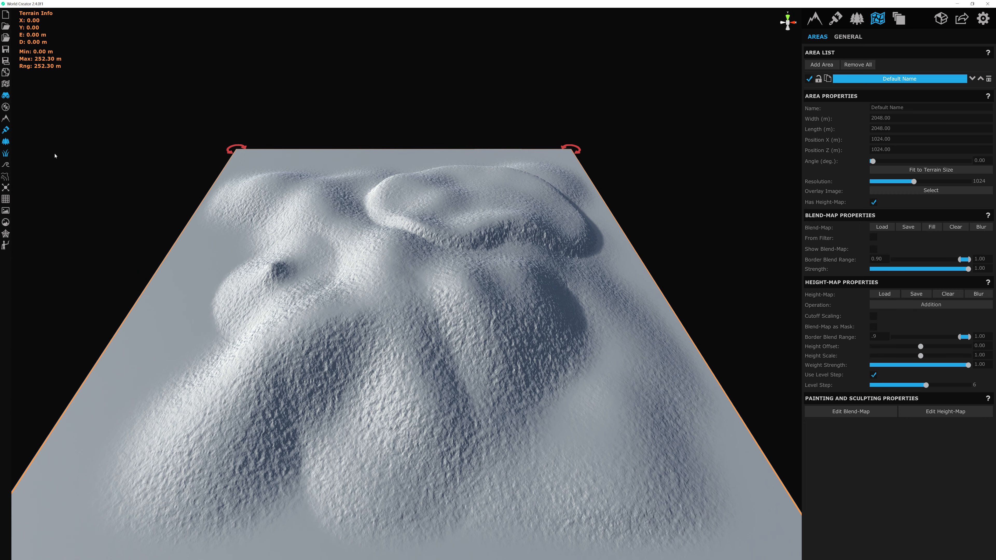
{"action": "left_click", "coordinate": [7, 120]}
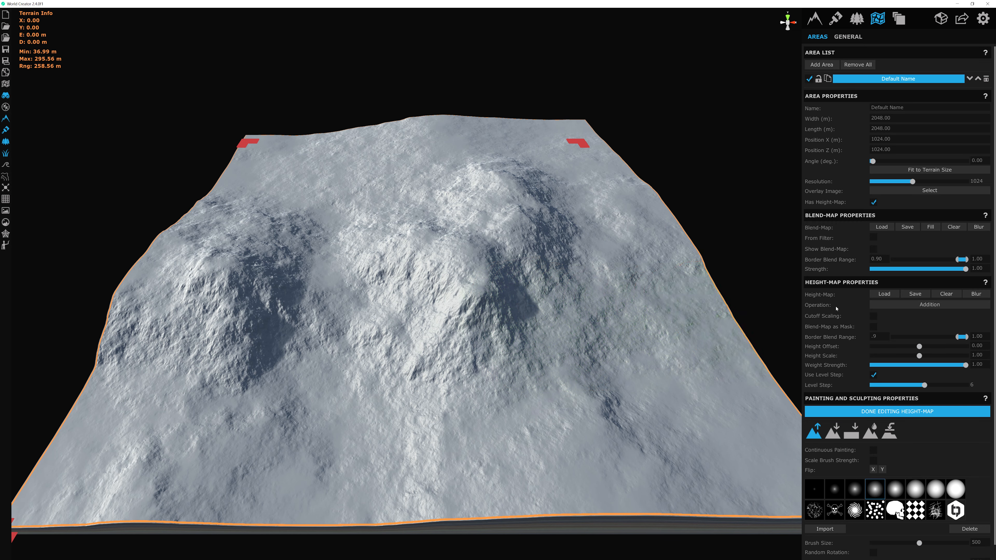
Step: Try the Default operation for the area's height-map, and switch it back to Addition
{"action": "left_click", "coordinate": [924, 306]}
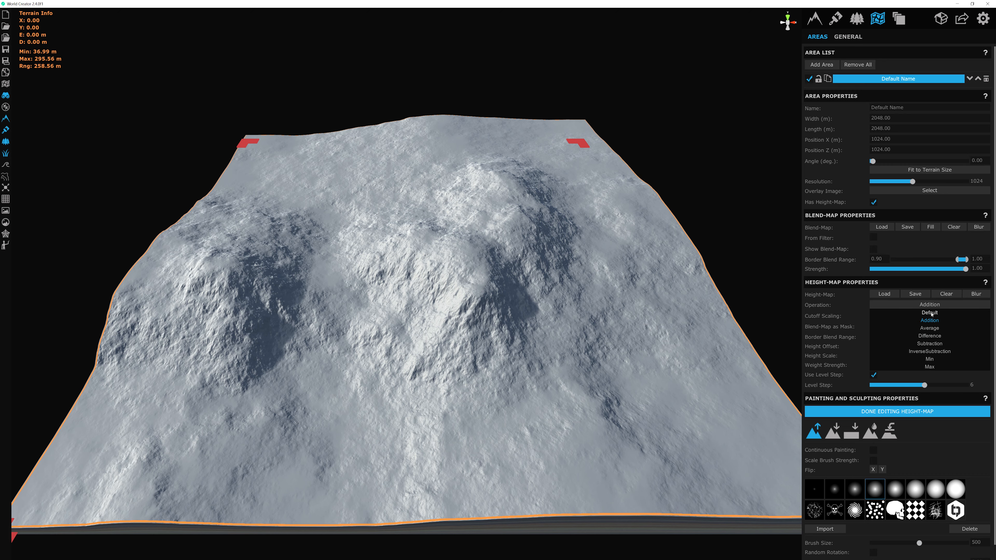
{"action": "left_click", "coordinate": [930, 313]}
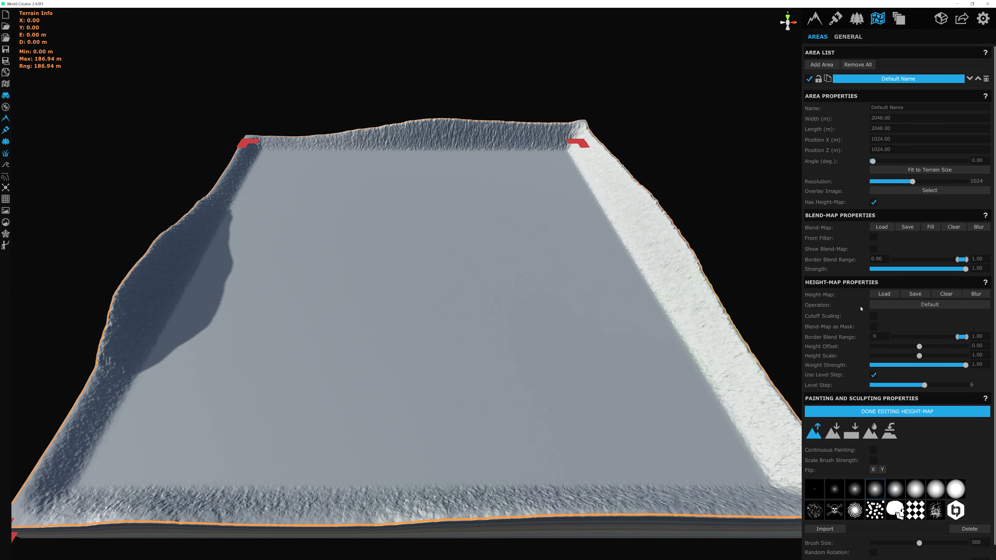
{"action": "left_click", "coordinate": [945, 308]}
{"action": "left_click", "coordinate": [929, 321]}
Step: Raise the slopes and ridges around the central peak using a softer round brush at size 500 and strength 0.2
{"action": "scroll", "coordinate": [814, 280], "scroll_direction": "down", "scroll_amount": 1}
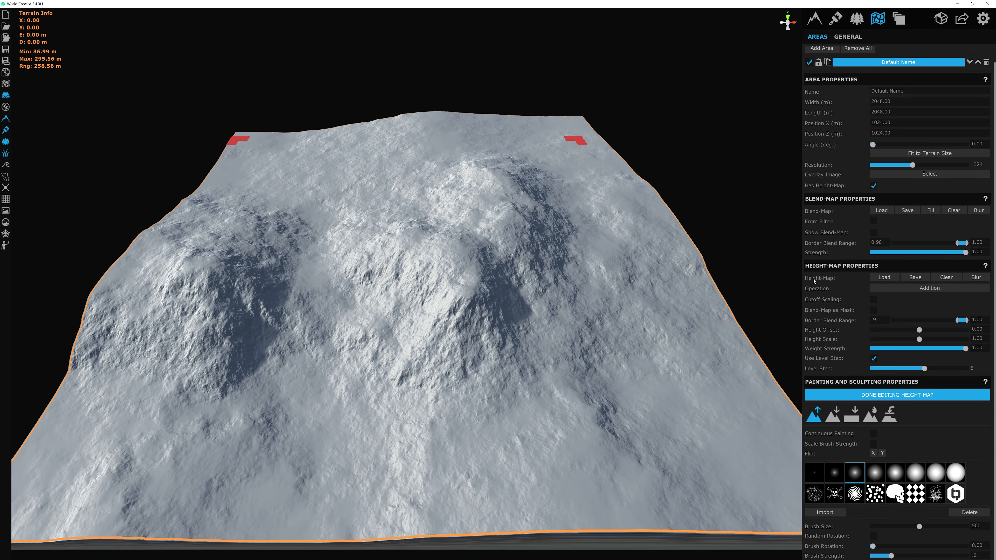
{"action": "scroll", "coordinate": [559, 293], "scroll_direction": "up", "scroll_amount": 1}
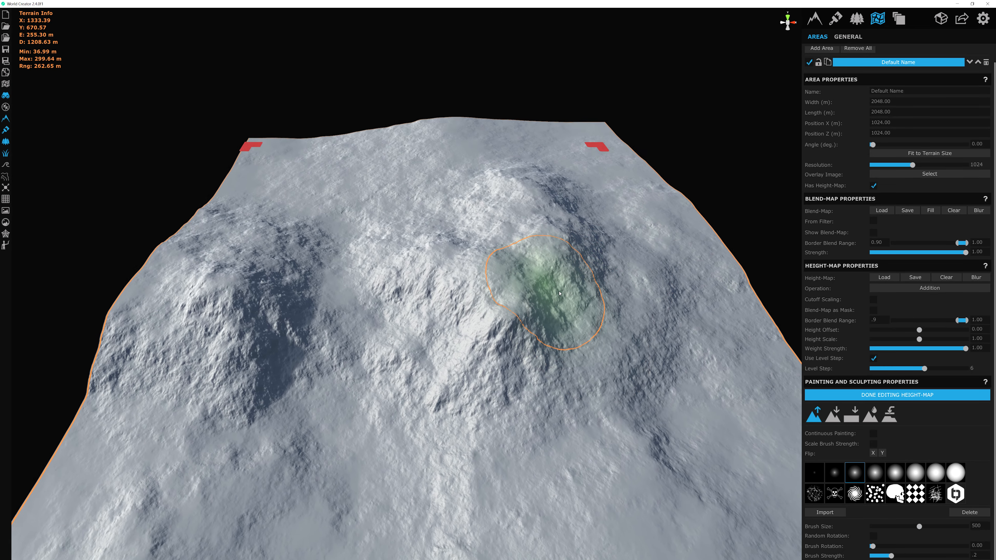
{"action": "middle_click_drag", "start_coordinate": [559, 293], "coordinate": [611, 323]}
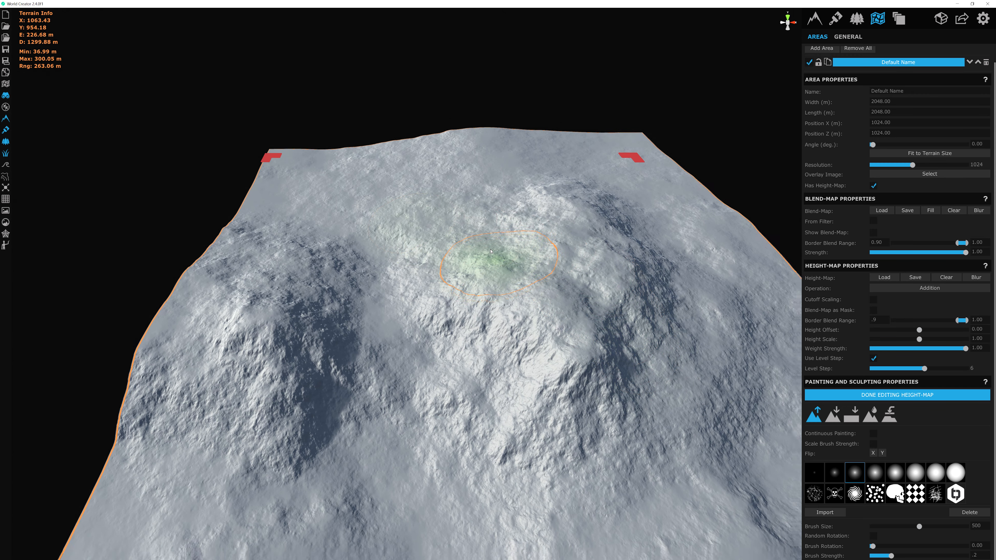
{"action": "scroll", "coordinate": [490, 251], "scroll_direction": "down", "scroll_amount": 2}
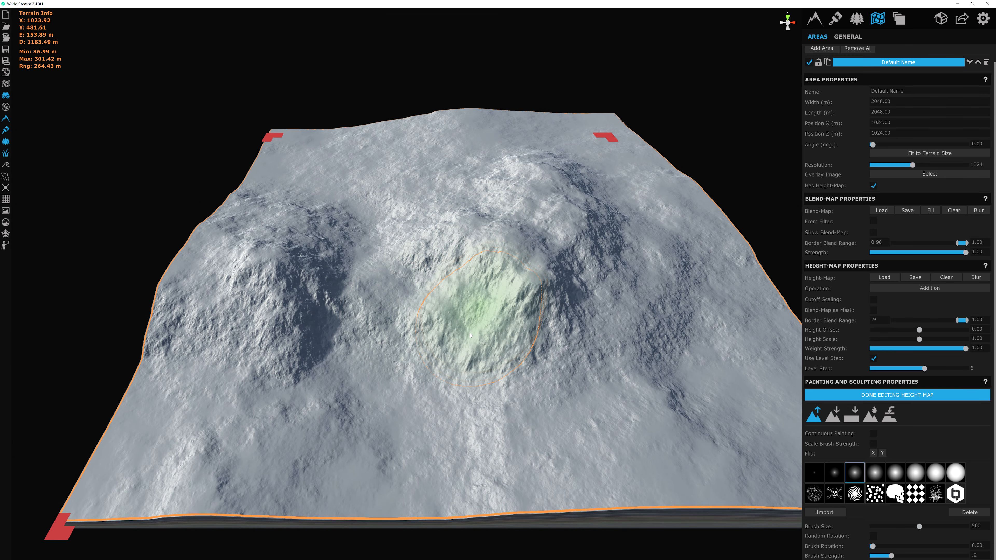
{"action": "scroll", "coordinate": [486, 340], "scroll_direction": "up", "scroll_amount": 1}
{"action": "scroll", "coordinate": [517, 351], "scroll_direction": "up", "scroll_amount": 1}
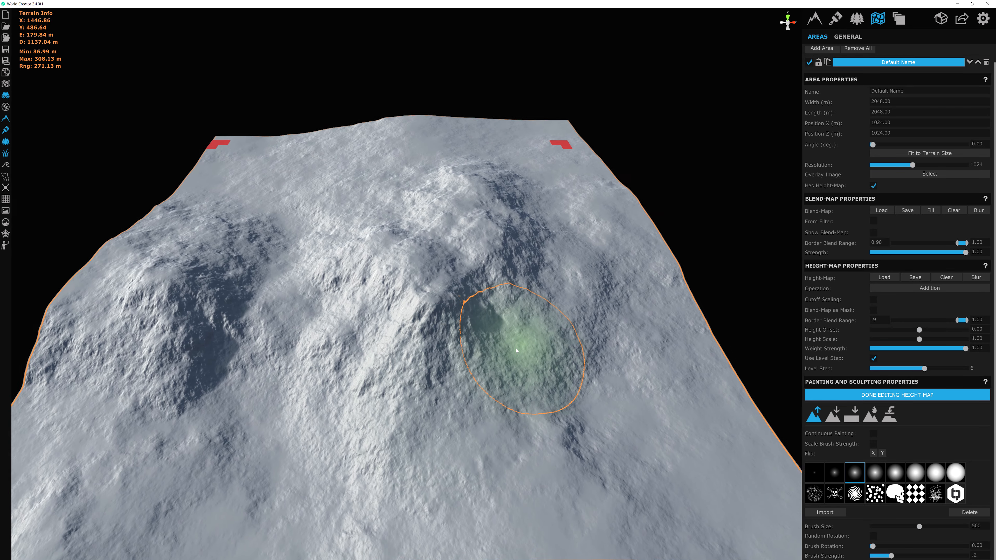
Step: Brush one more raising stroke across the slopes below the central peak
{"action": "left_click_drag", "start_coordinate": [570, 388], "coordinate": [303, 196]}
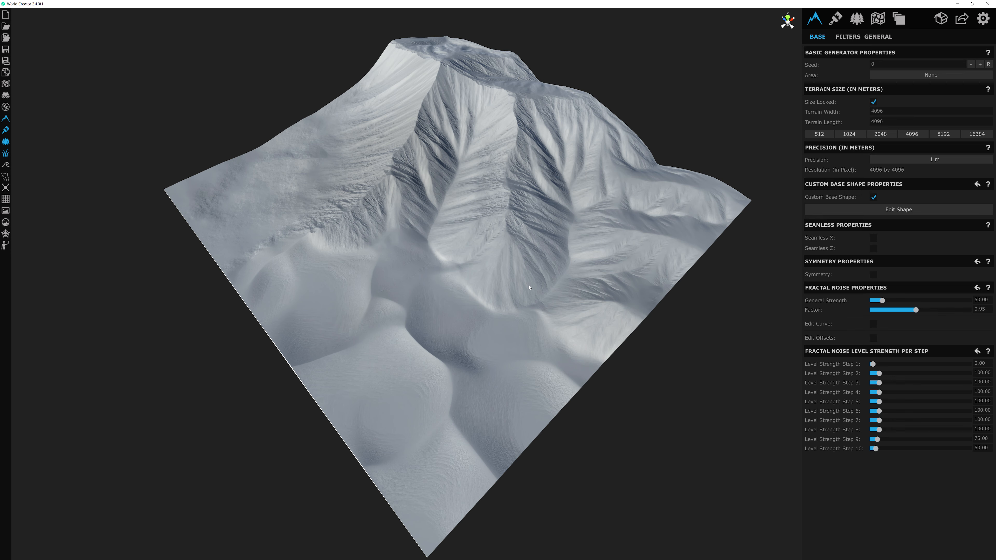
Step: Select the TROPICAL area and enable a height-map for it
{"action": "left_click", "coordinate": [878, 18]}
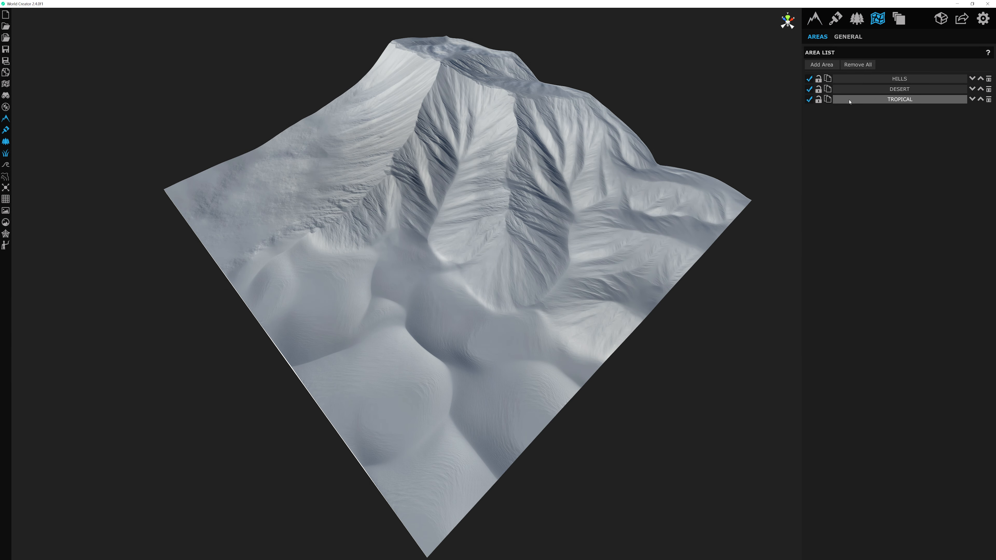
{"action": "left_click", "coordinate": [895, 101]}
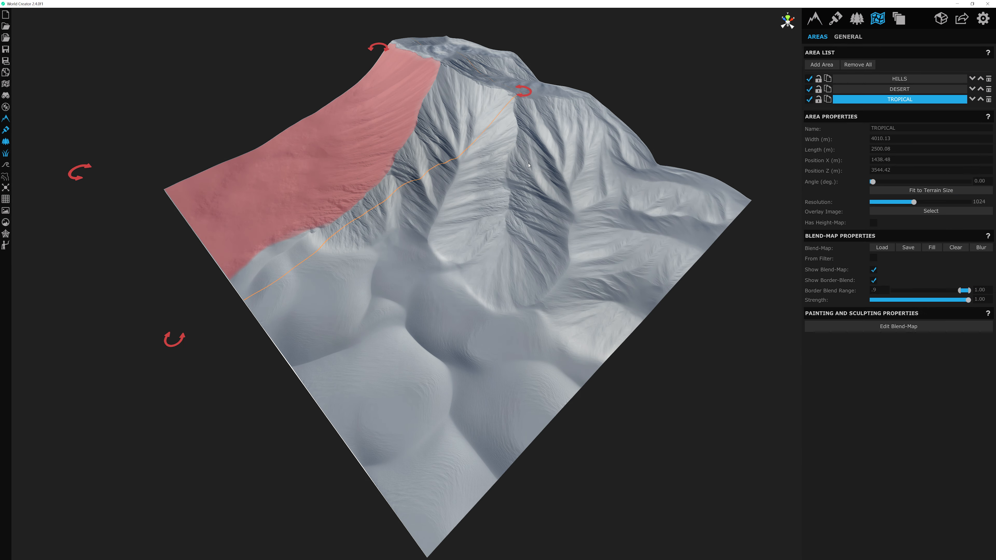
{"action": "middle_click_drag", "start_coordinate": [462, 150], "coordinate": [632, 246]}
{"action": "left_click_drag", "start_coordinate": [631, 246], "coordinate": [313, 135], "text": "alt"}
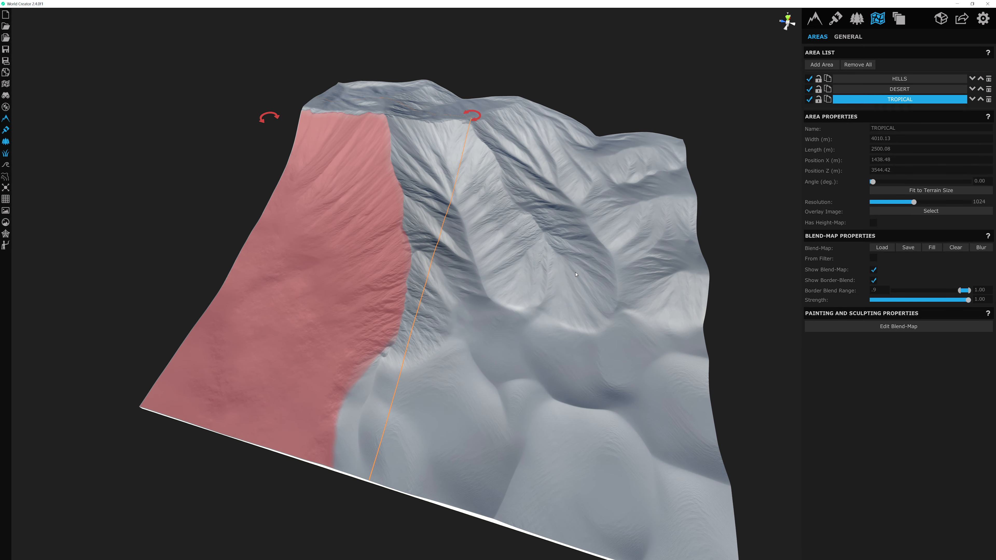
{"action": "middle_click_drag", "start_coordinate": [314, 135], "coordinate": [462, 97], "text": "alt"}
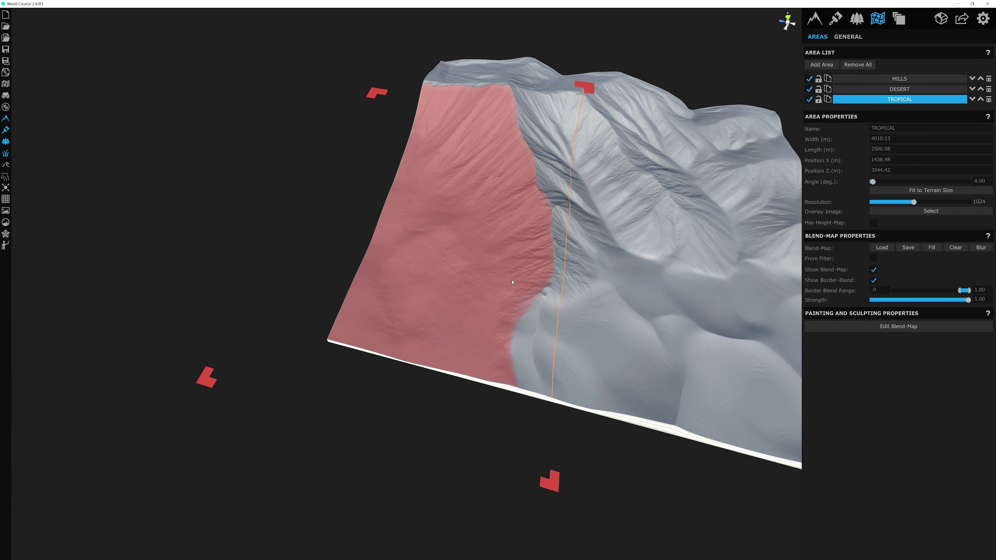
{"action": "left_click_drag", "start_coordinate": [466, 200], "coordinate": [122, 177], "text": "alt"}
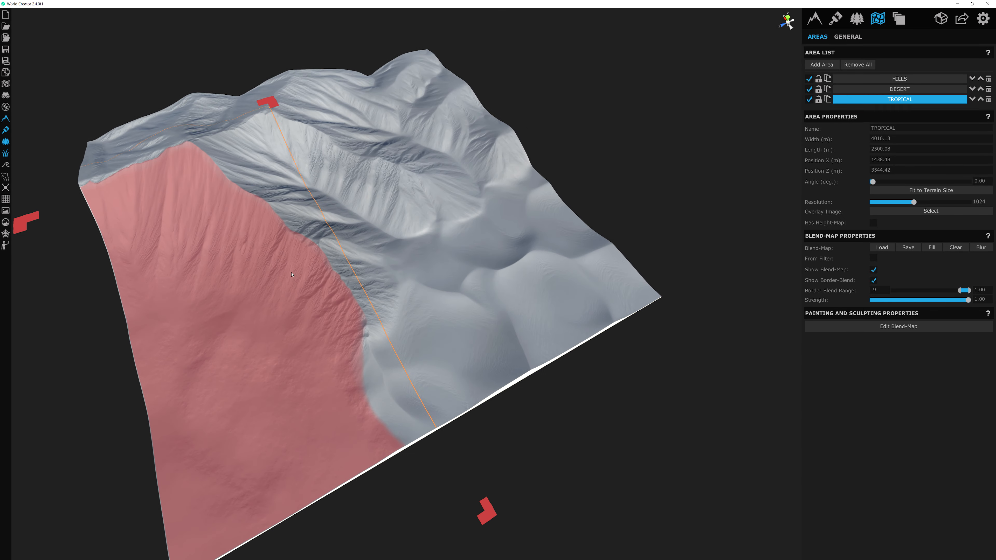
{"action": "middle_click_drag", "start_coordinate": [122, 176], "coordinate": [302, 189]}
{"action": "scroll", "coordinate": [303, 189], "scroll_direction": "up", "scroll_amount": 2}
{"action": "scroll", "coordinate": [302, 189], "scroll_direction": "up", "scroll_amount": 2}
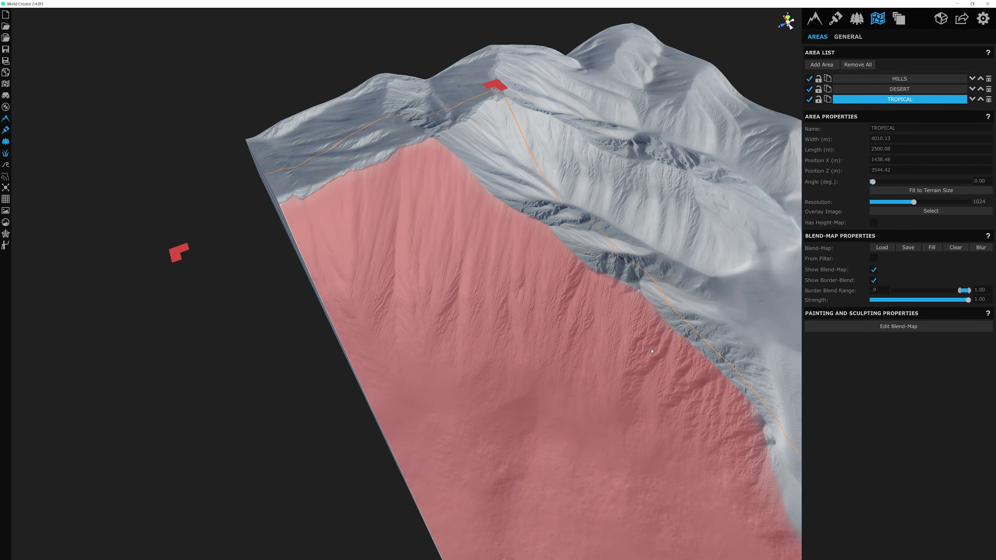
{"action": "left_click_drag", "start_coordinate": [574, 267], "coordinate": [451, 235], "text": "alt"}
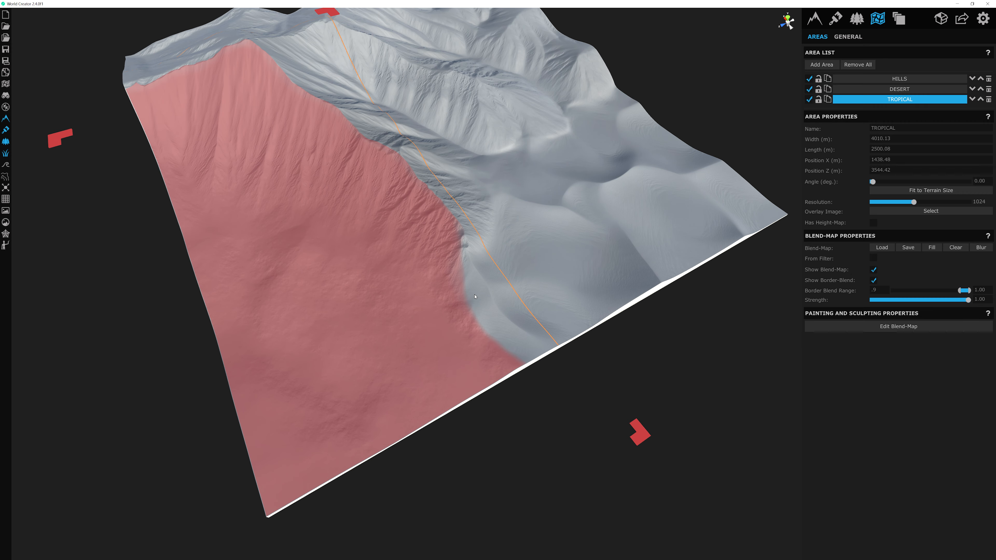
{"action": "key", "text": "ctrl"}
{"action": "scroll", "coordinate": [563, 238], "scroll_direction": "up", "scroll_amount": 1, "text": "ctrl"}
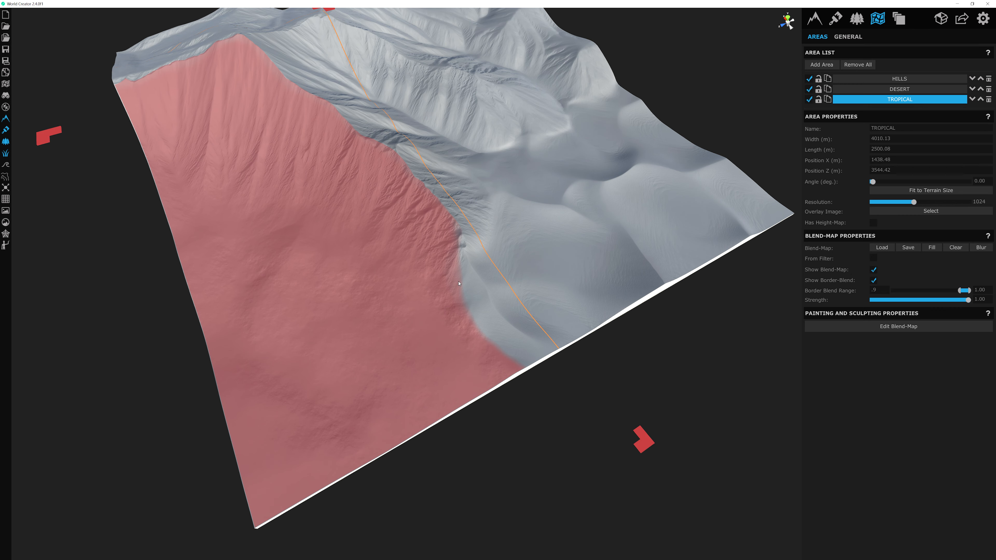
{"action": "left_click", "coordinate": [873, 223]}
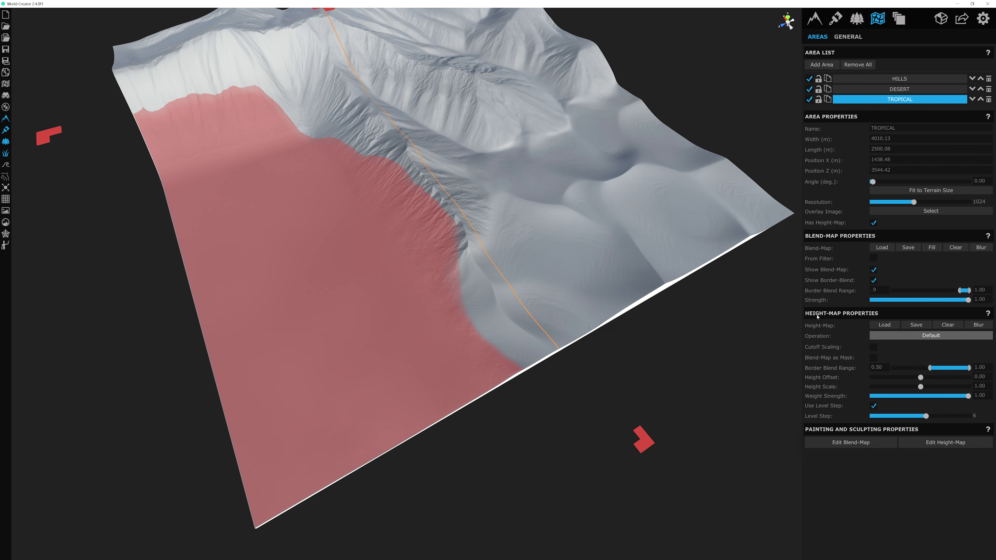
Step: Set the TROPICAL height-map's operation to Addition and the start of its border blend range to 0.8
{"action": "middle_click_drag", "start_coordinate": [281, 205], "coordinate": [350, 205]}
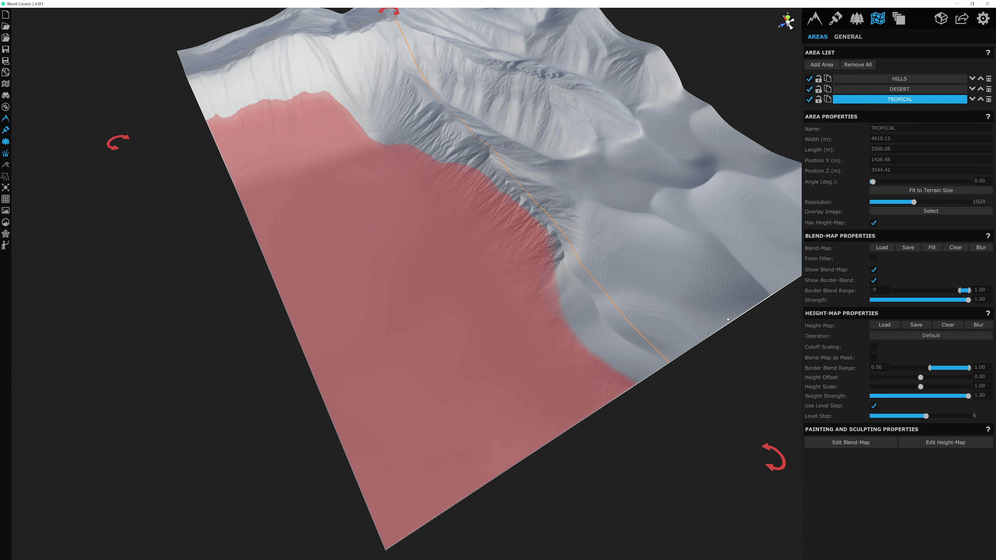
{"action": "left_click", "coordinate": [901, 336]}
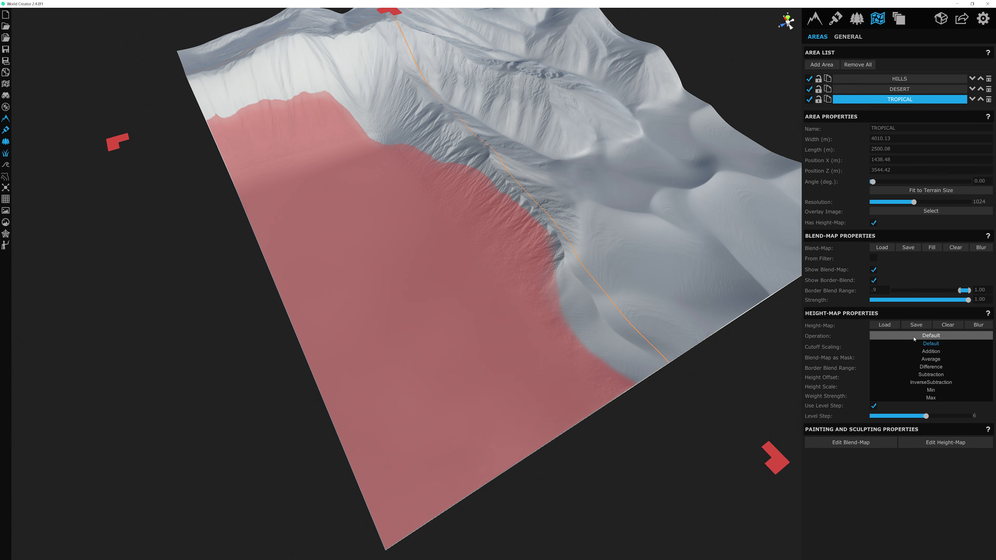
{"action": "left_click", "coordinate": [929, 351]}
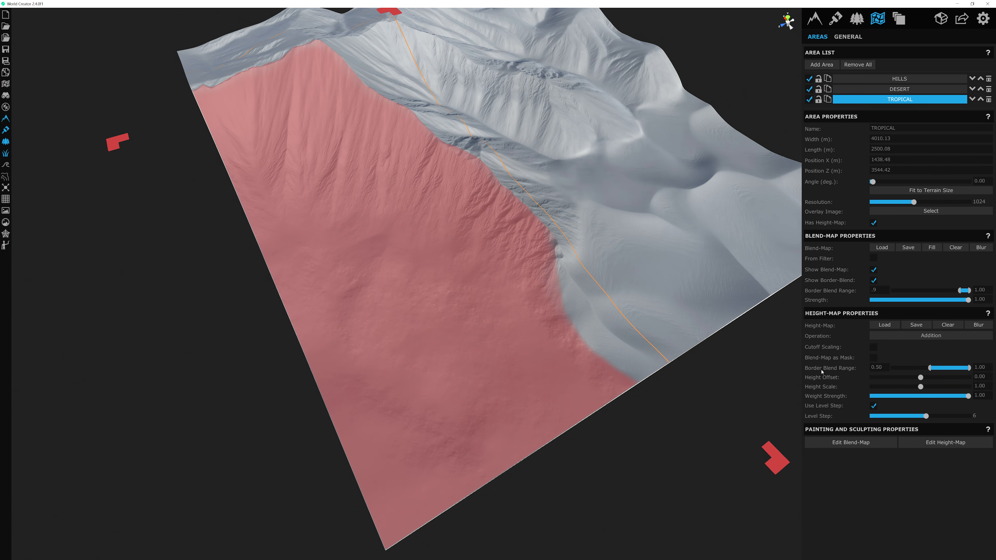
{"action": "left_click", "coordinate": [869, 368]}
{"action": "type", "text": ".8"}
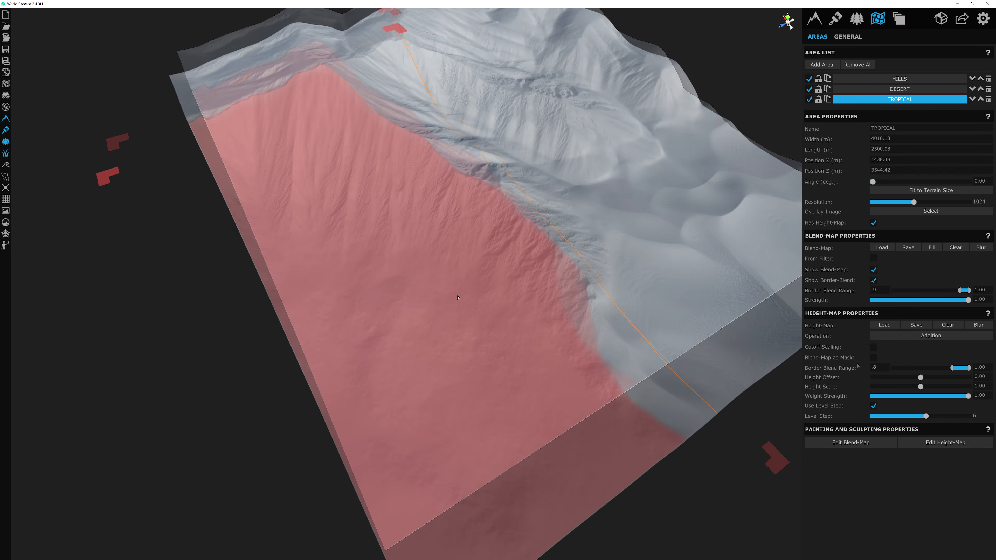
{"action": "right_click_drag", "start_coordinate": [510, 306], "coordinate": [470, 288]}
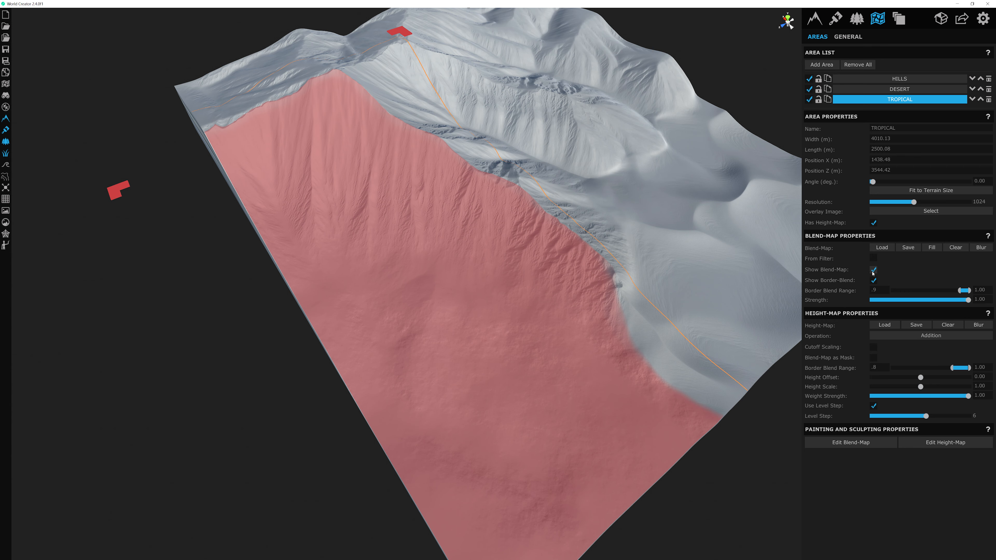
Step: Hide the TROPICAL area's blend-map overlay and set the height-map's level step to 5
{"action": "left_click", "coordinate": [873, 270]}
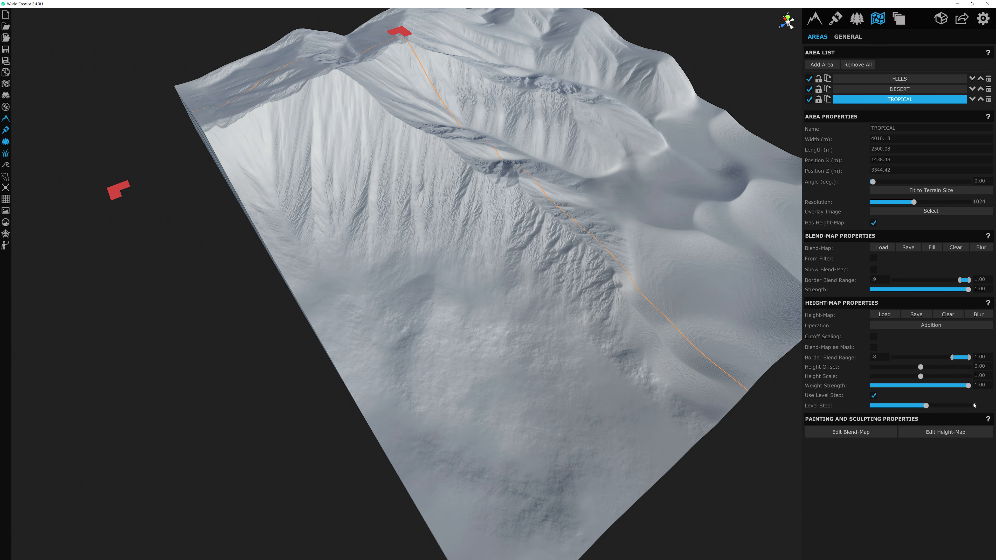
{"action": "left_click", "coordinate": [915, 406]}
{"action": "key", "text": "alt"}
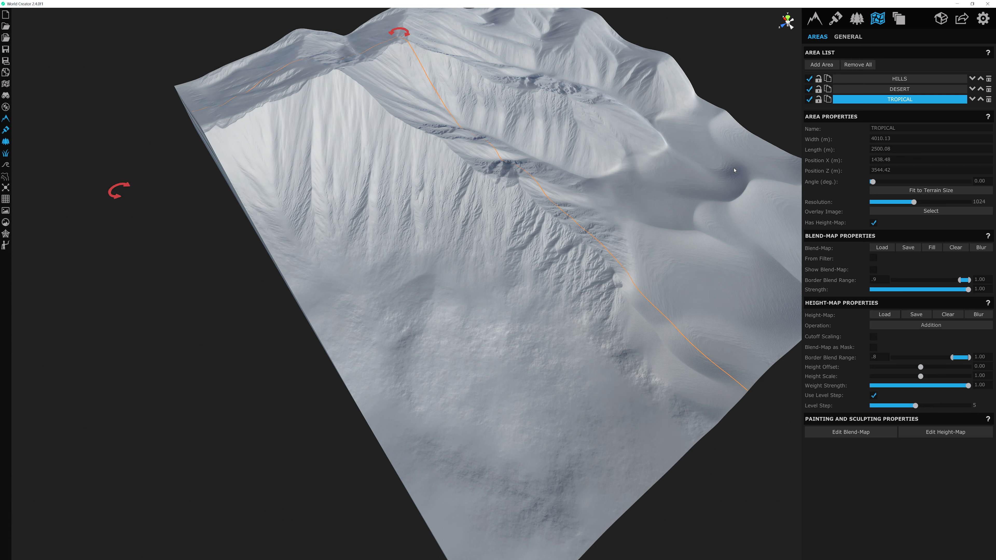
Step: Turn on the BASE SKETCH texture layer and reselect the TROPICAL area
{"action": "left_click", "coordinate": [835, 23]}
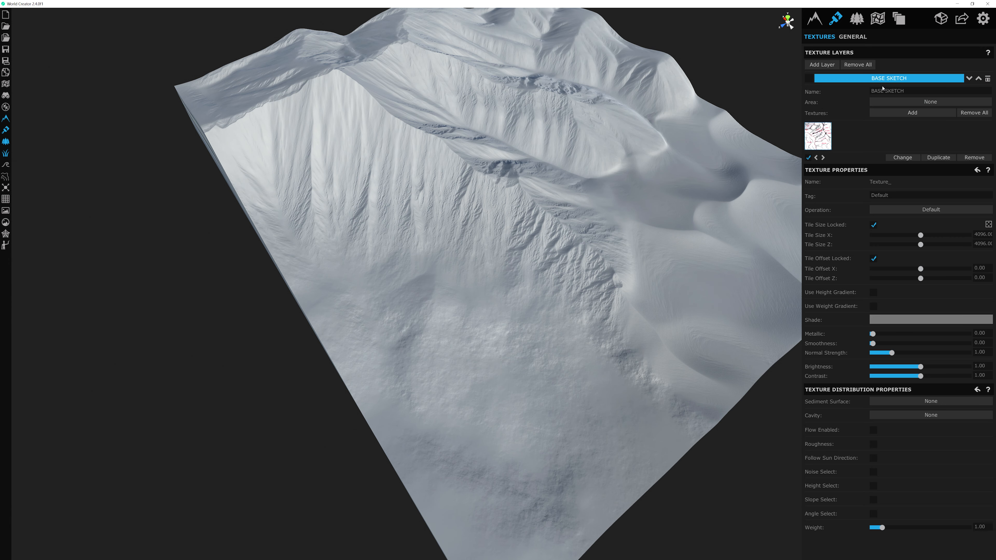
{"action": "left_click", "coordinate": [807, 78]}
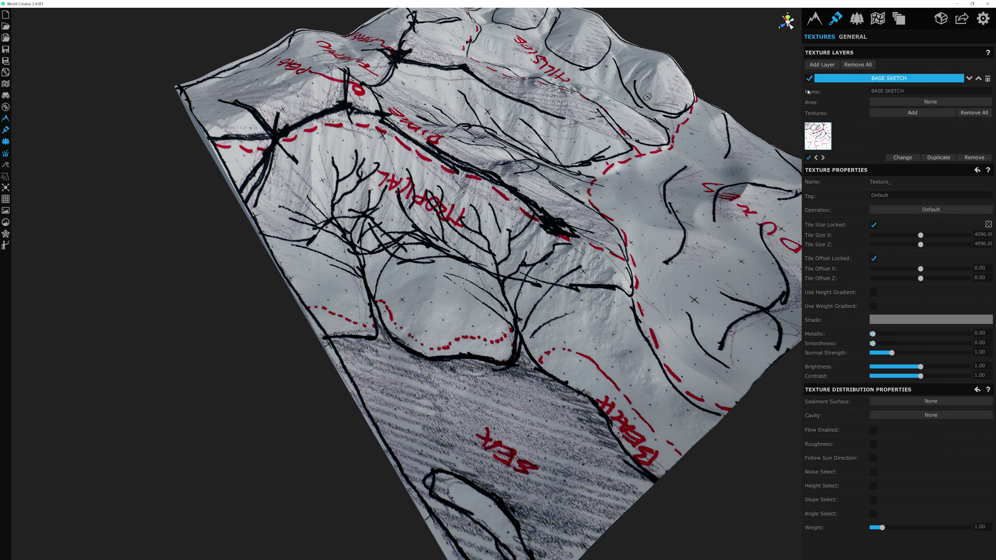
{"action": "left_click", "coordinate": [877, 19]}
{"action": "left_click", "coordinate": [872, 99]}
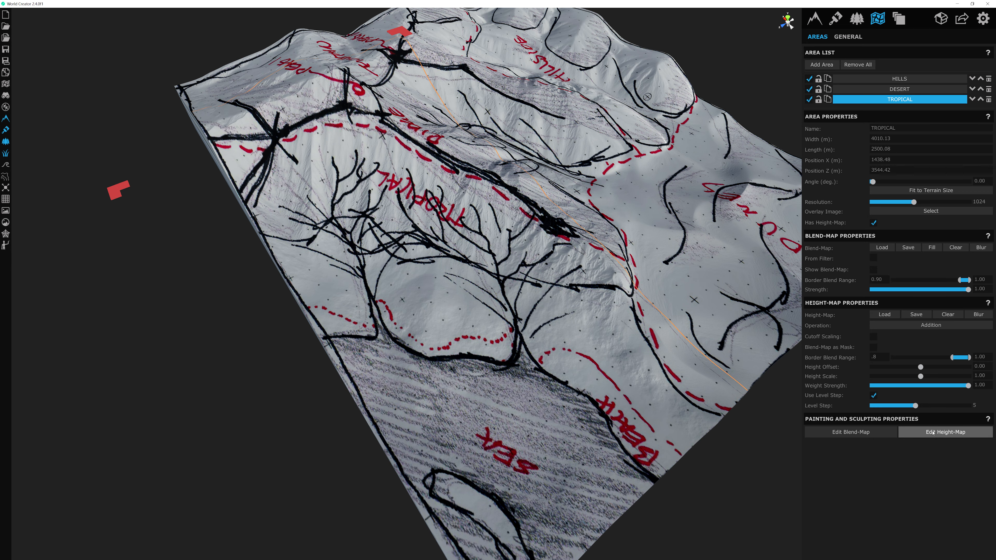
Step: Start editing the TROPICAL height-map with a soft round Raise brush at size 250 and strength 0.1
{"action": "left_click", "coordinate": [927, 431]}
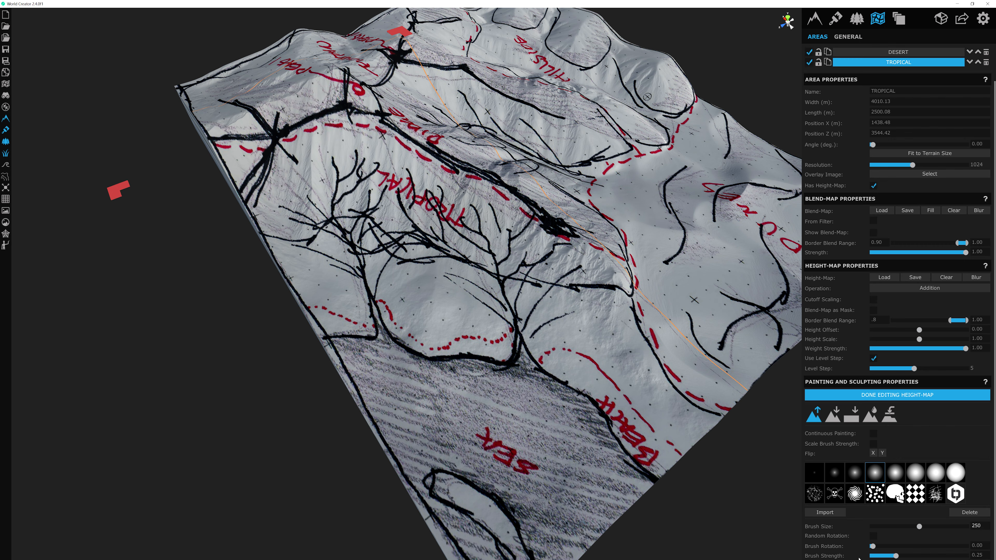
{"action": "left_click", "coordinate": [977, 555]}
{"action": "scroll", "coordinate": [466, 248], "scroll_direction": "up", "scroll_amount": 10}
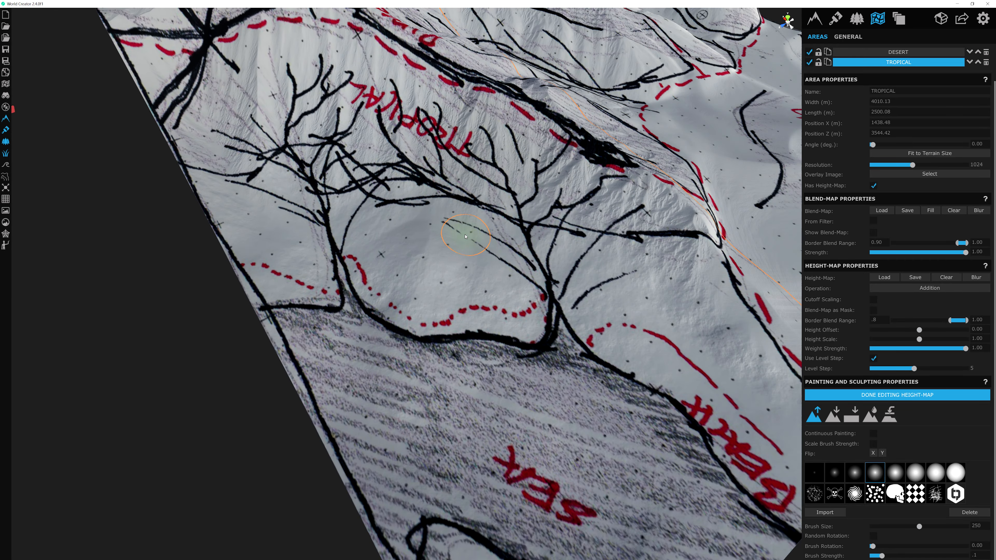
Step: Examine the sketched ridges, branching lines and coastline across the tropical mountainside as a sculpting guide
{"action": "right_click_drag", "start_coordinate": [466, 236], "coordinate": [515, 232]}
{"action": "scroll", "coordinate": [470, 231], "scroll_direction": "up", "scroll_amount": 4}
{"action": "middle_click_drag", "start_coordinate": [515, 232], "coordinate": [533, 266]}
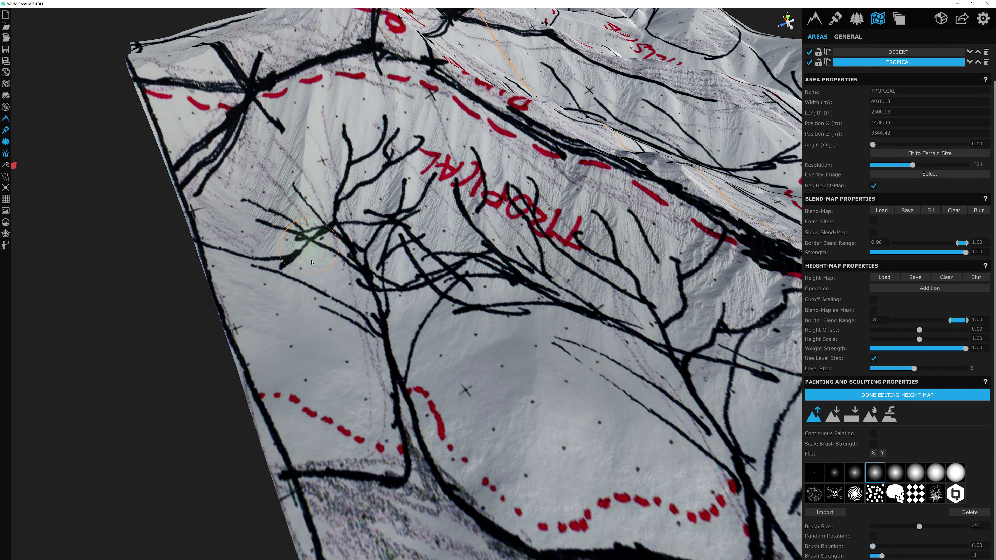
{"action": "middle_click_drag", "start_coordinate": [313, 189], "coordinate": [315, 347]}
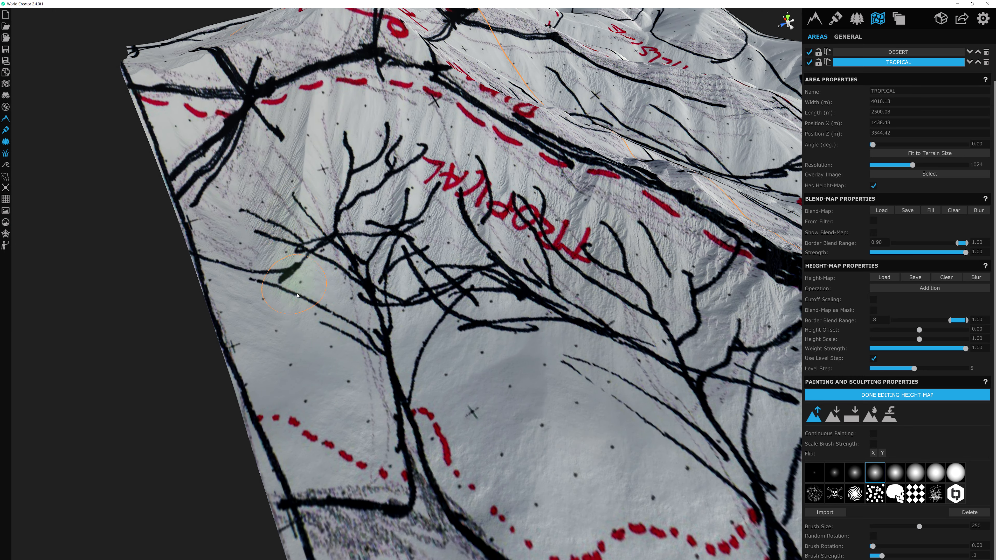
{"action": "middle_click_drag", "start_coordinate": [298, 296], "coordinate": [294, 198]}
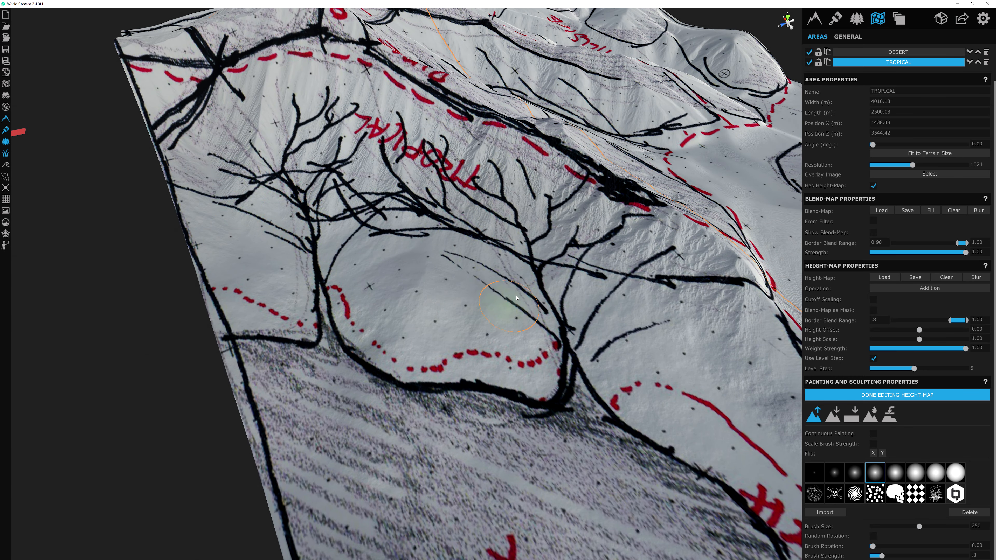
{"action": "middle_click_drag", "start_coordinate": [548, 302], "coordinate": [488, 290]}
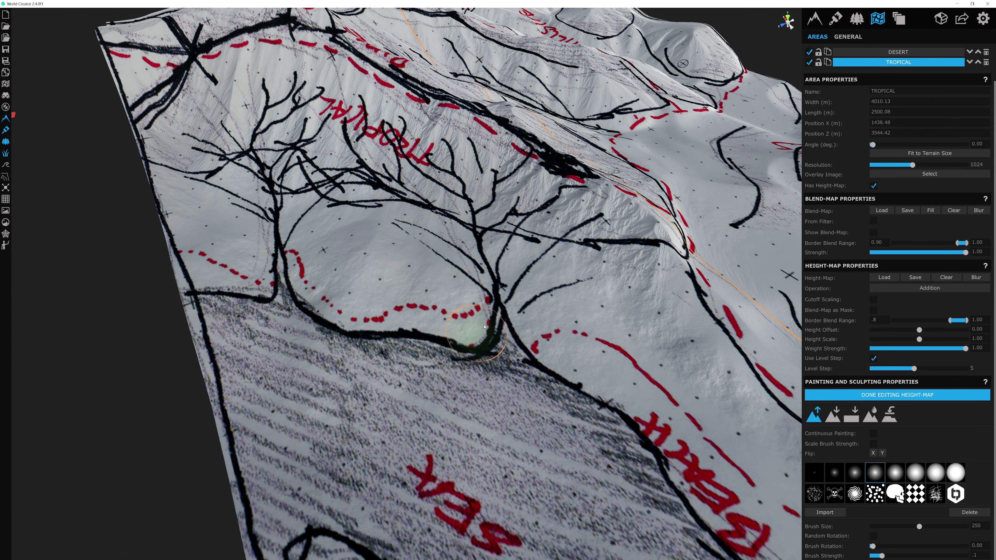
{"action": "scroll", "coordinate": [600, 400], "scroll_direction": "up", "scroll_amount": 5}
{"action": "scroll", "coordinate": [367, 232], "scroll_direction": "up", "scroll_amount": 2}
{"action": "mouse_move", "coordinate": [369, 232]}
{"action": "middle_mouse_down"}
{"action": "mouse_move", "coordinate": [457, 247]}
{"action": "mouse_move", "coordinate": [497, 314]}
{"action": "middle_mouse_up"}
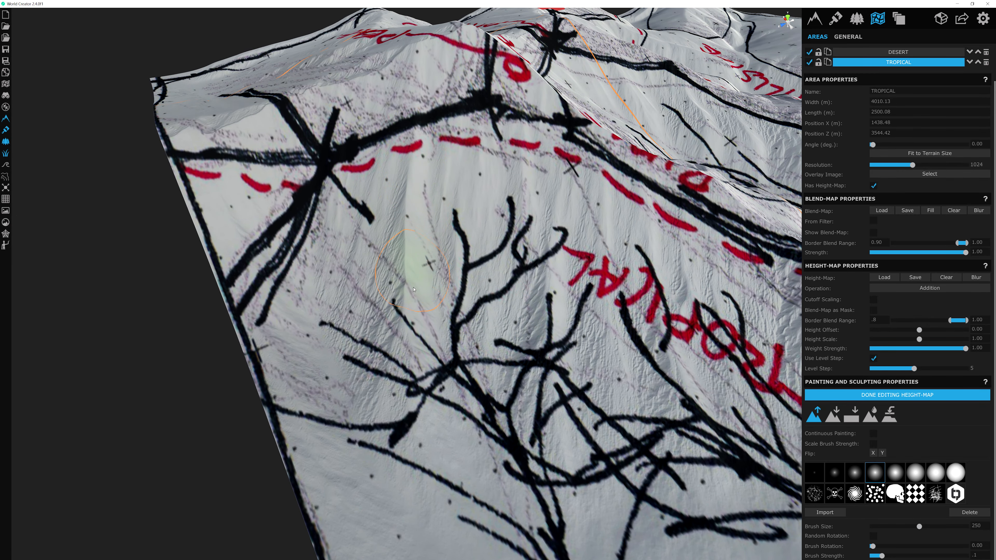
{"action": "scroll", "coordinate": [427, 353], "scroll_direction": "down", "scroll_amount": 2}
{"action": "middle_click_drag", "start_coordinate": [427, 353], "coordinate": [379, 317]}
{"action": "scroll", "coordinate": [379, 317], "scroll_direction": "down", "scroll_amount": 2}
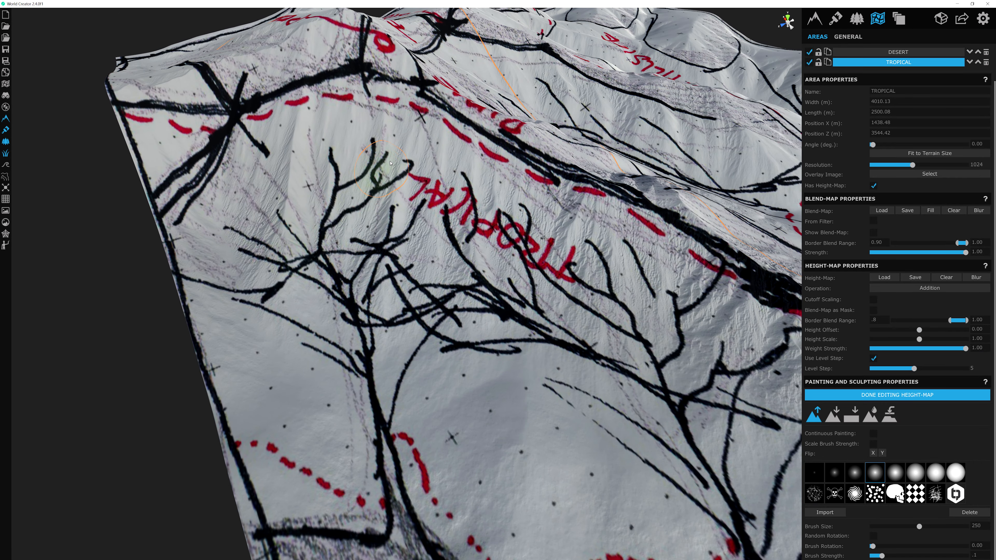
{"action": "scroll", "coordinate": [561, 260], "scroll_direction": "down", "scroll_amount": 2}
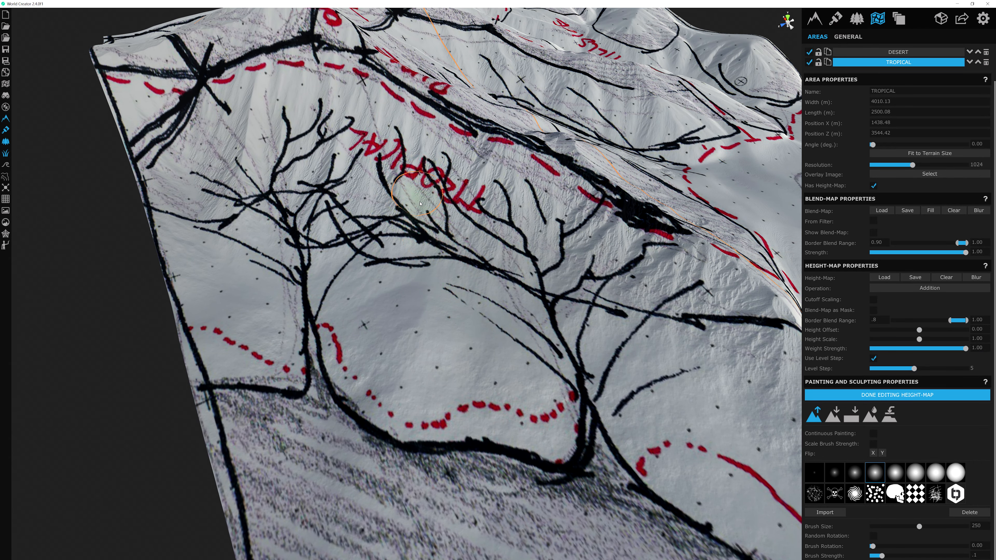
{"action": "scroll", "coordinate": [468, 295], "scroll_direction": "down", "scroll_amount": 1}
{"action": "scroll", "coordinate": [600, 302], "scroll_direction": "up", "scroll_amount": 3}
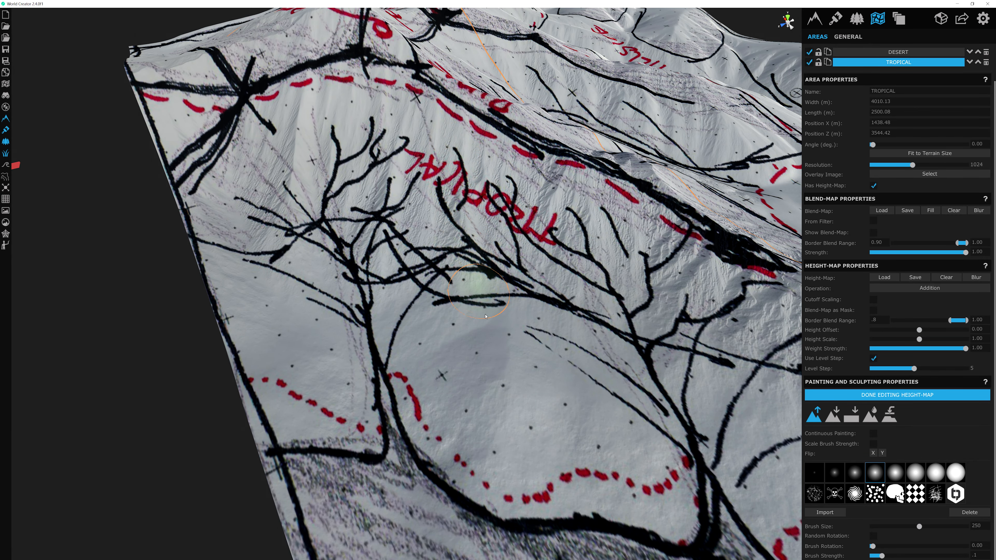
Step: Raise a ridge from the sketched crest line with red dashes down the slope to the branching lines of the TROPICAL area
{"action": "key", "text": "w"}
{"action": "mouse_move", "coordinate": [464, 215]}
{"action": "right_mouse_down"}
{"action": "mouse_move", "coordinate": [416, 184]}
{"action": "mouse_move", "coordinate": [413, 160]}
{"action": "right_mouse_up"}
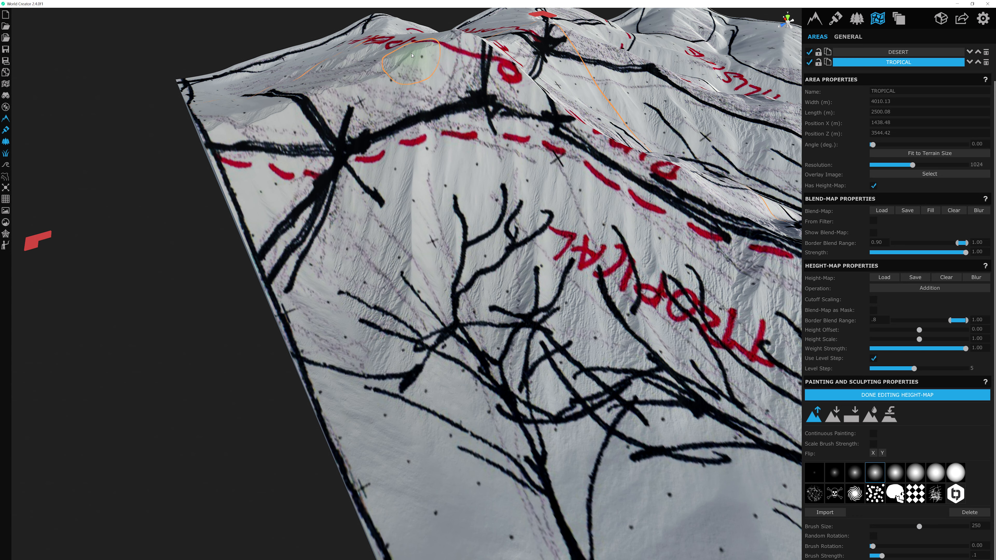
{"action": "left_click", "coordinate": [413, 107]}
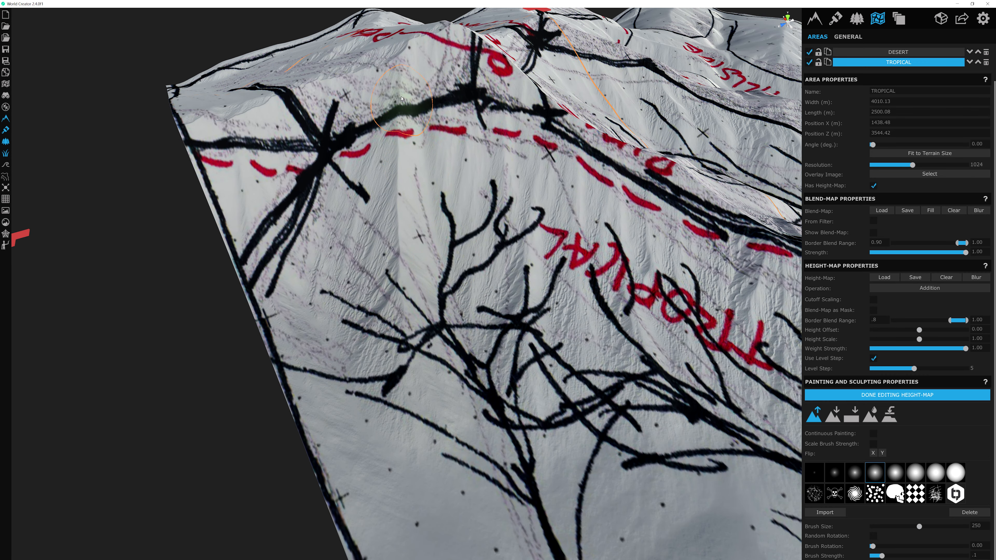
{"action": "middle_click_drag", "start_coordinate": [420, 362], "coordinate": [372, 82]}
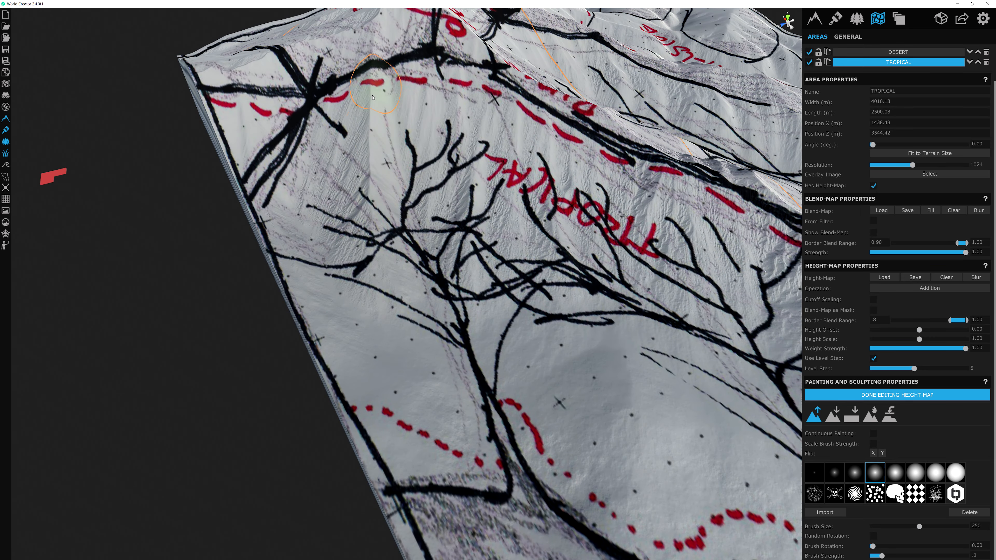
{"action": "mouse_move", "coordinate": [362, 235]}
{"action": "middle_mouse_down"}
{"action": "mouse_move", "coordinate": [410, 288]}
{"action": "mouse_move", "coordinate": [386, 229]}
{"action": "middle_mouse_up"}
{"action": "left_click_drag", "start_coordinate": [386, 230], "coordinate": [433, 411]}
Step: Raise a short spur along the thin diagonal sketch lines between the area's outer edge and the main branching trunk
{"action": "right_click_drag", "start_coordinate": [433, 411], "coordinate": [272, 242]}
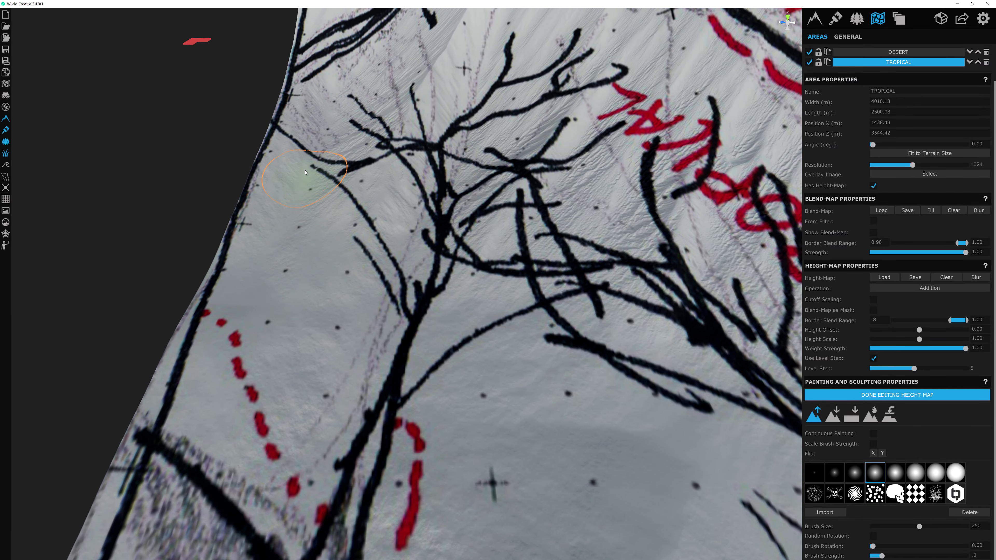
{"action": "right_click_drag", "start_coordinate": [358, 31], "coordinate": [421, 131]}
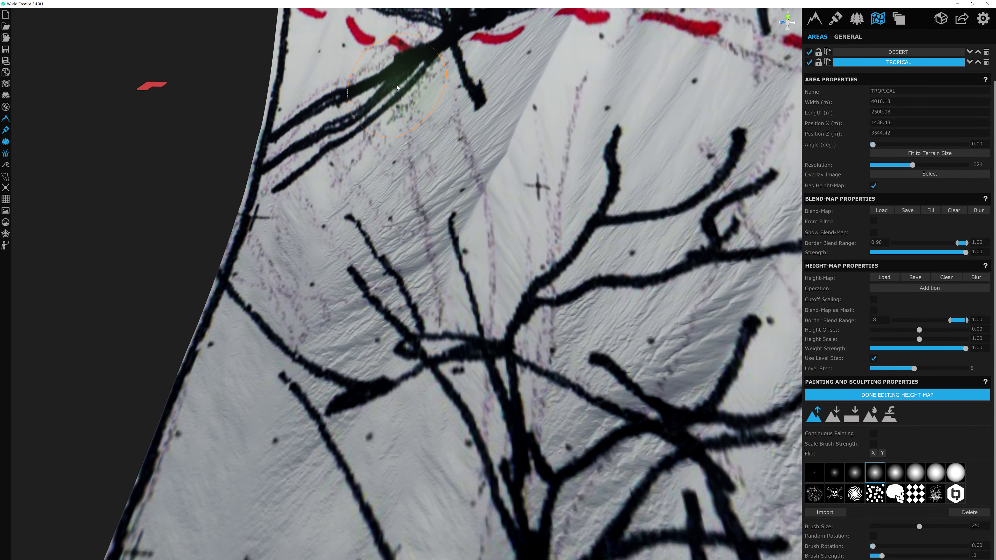
{"action": "middle_click_drag", "start_coordinate": [341, 204], "coordinate": [412, 106]}
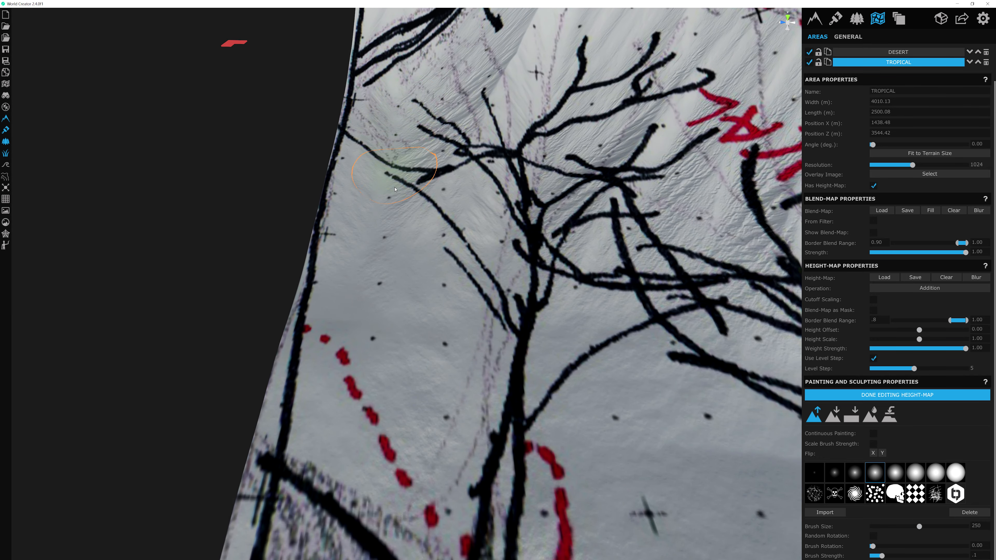
{"action": "scroll", "coordinate": [490, 301], "scroll_direction": "down", "scroll_amount": 1}
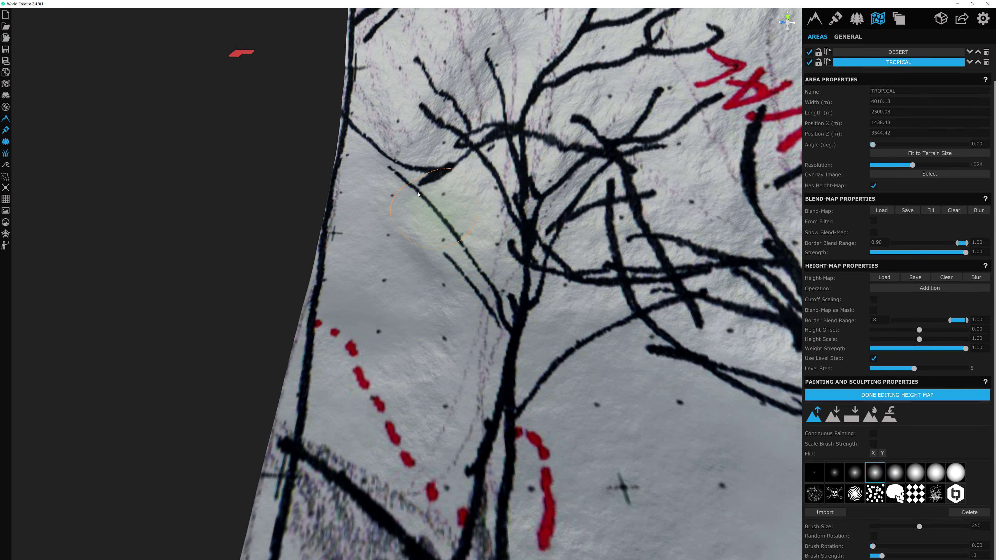
{"action": "left_click_drag", "start_coordinate": [413, 205], "coordinate": [461, 272]}
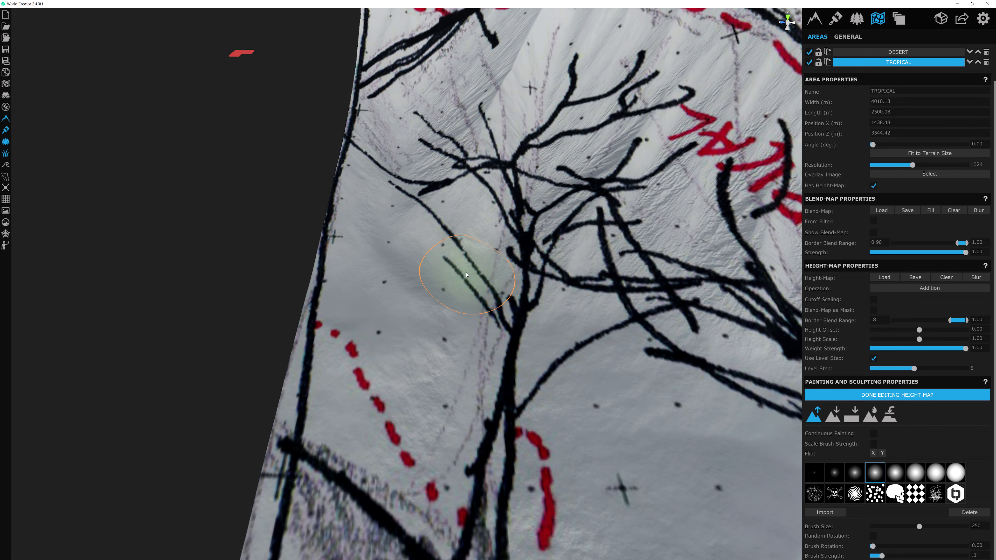
Step: Build up the slope beside the main trunk, and raise the terrain below the crest at the area's outer edge
{"action": "scroll", "coordinate": [486, 227], "scroll_direction": "down", "scroll_amount": 3}
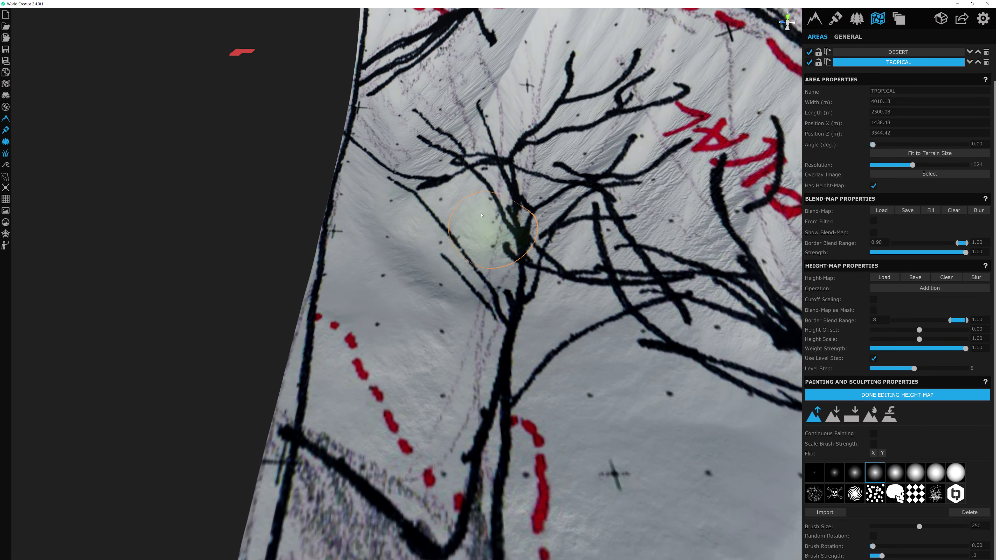
{"action": "mouse_move", "coordinate": [492, 228]}
{"action": "middle_mouse_down"}
{"action": "mouse_move", "coordinate": [462, 227]}
{"action": "mouse_move", "coordinate": [504, 299]}
{"action": "mouse_move", "coordinate": [477, 213]}
{"action": "mouse_move", "coordinate": [323, 235]}
{"action": "mouse_move", "coordinate": [334, 110]}
{"action": "mouse_move", "coordinate": [334, 219]}
{"action": "middle_mouse_up"}
{"action": "left_click_drag", "start_coordinate": [307, 242], "coordinate": [298, 238]}
{"action": "mouse_move", "coordinate": [467, 224]}
{"action": "right_mouse_down"}
{"action": "mouse_move", "coordinate": [627, 355]}
{"action": "mouse_move", "coordinate": [539, 345]}
{"action": "mouse_move", "coordinate": [495, 282]}
{"action": "right_mouse_up"}
{"action": "right_click_drag", "start_coordinate": [436, 164], "coordinate": [400, 151]}
{"action": "scroll", "coordinate": [328, 146], "scroll_direction": "up", "scroll_amount": 2}
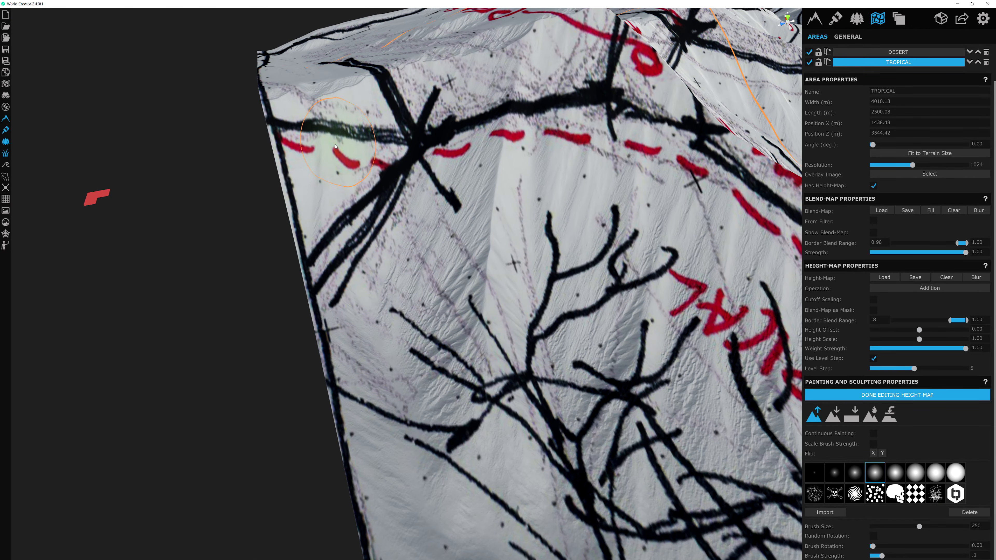
{"action": "mouse_move", "coordinate": [328, 157]}
{"action": "left_mouse_down"}
{"action": "mouse_move", "coordinate": [329, 104]}
{"action": "mouse_move", "coordinate": [333, 216]}
{"action": "mouse_move", "coordinate": [362, 337]}
{"action": "mouse_move", "coordinate": [307, 218]}
{"action": "left_mouse_up"}
Step: Raise a ridge from the crest down to the outermost branches, and build up the slope below the dashed crest line
{"action": "scroll", "coordinate": [307, 218], "scroll_direction": "down", "scroll_amount": 3}
{"action": "mouse_move", "coordinate": [310, 220]}
{"action": "right_mouse_down"}
{"action": "mouse_move", "coordinate": [355, 166]}
{"action": "mouse_move", "coordinate": [333, 189]}
{"action": "right_mouse_up"}
{"action": "mouse_move", "coordinate": [399, 107]}
{"action": "left_mouse_down"}
{"action": "mouse_move", "coordinate": [368, 258]}
{"action": "mouse_move", "coordinate": [376, 103]}
{"action": "mouse_move", "coordinate": [353, 323]}
{"action": "left_mouse_up"}
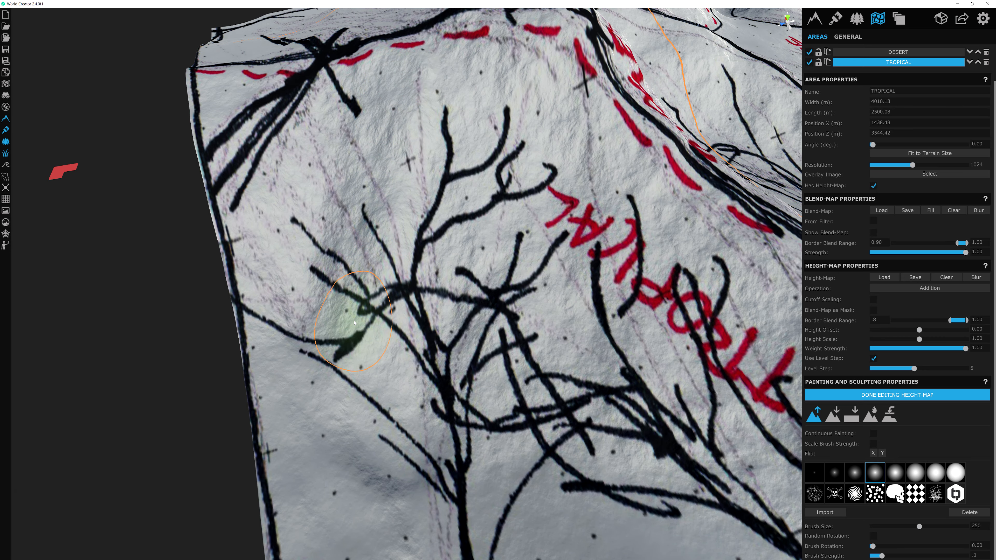
{"action": "scroll", "coordinate": [354, 323], "scroll_direction": "down", "scroll_amount": 3}
{"action": "mouse_move", "coordinate": [355, 323]}
{"action": "right_mouse_down"}
{"action": "mouse_move", "coordinate": [367, 208]}
{"action": "mouse_move", "coordinate": [527, 261]}
{"action": "mouse_move", "coordinate": [434, 122]}
{"action": "right_mouse_up"}
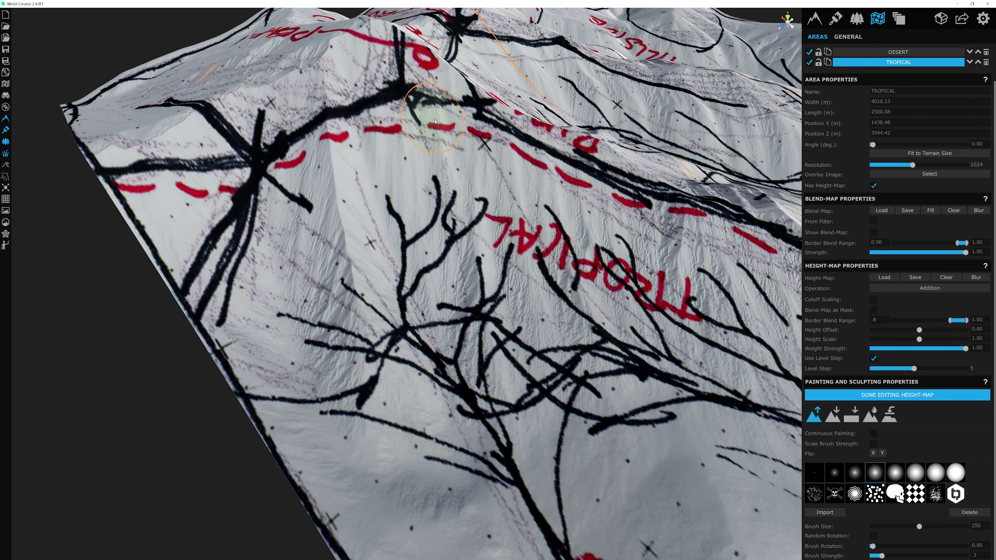
{"action": "mouse_move", "coordinate": [434, 122]}
{"action": "left_mouse_down"}
{"action": "mouse_move", "coordinate": [501, 311]}
{"action": "mouse_move", "coordinate": [460, 159]}
{"action": "left_mouse_up"}
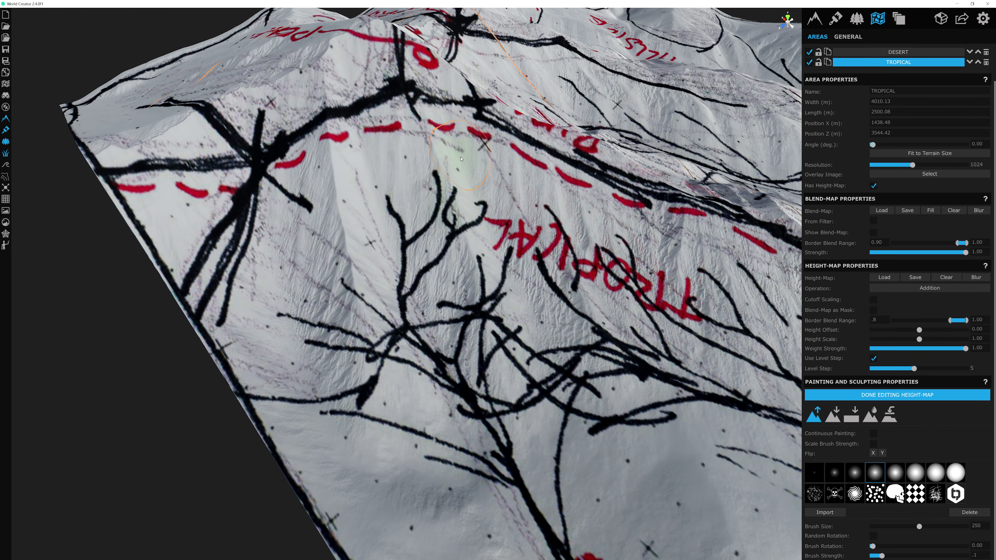
Step: Raise a long ridge from the sketched peak junction down past the branching lines onto the lower slope
{"action": "scroll", "coordinate": [460, 158], "scroll_direction": "down", "scroll_amount": 2}
{"action": "middle_click_drag", "start_coordinate": [461, 159], "coordinate": [377, 92]}
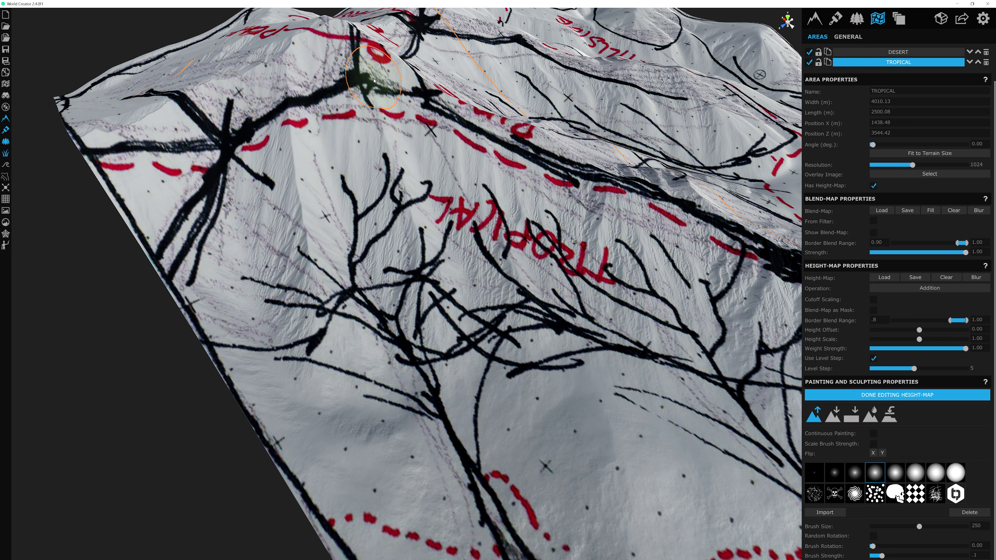
{"action": "mouse_move", "coordinate": [373, 81]}
{"action": "left_mouse_down"}
{"action": "mouse_move", "coordinate": [431, 259]}
{"action": "mouse_move", "coordinate": [496, 393]}
{"action": "left_mouse_up"}
{"action": "scroll", "coordinate": [497, 392], "scroll_direction": "up", "scroll_amount": 2}
{"action": "middle_click_drag", "start_coordinate": [497, 393], "coordinate": [422, 322]}
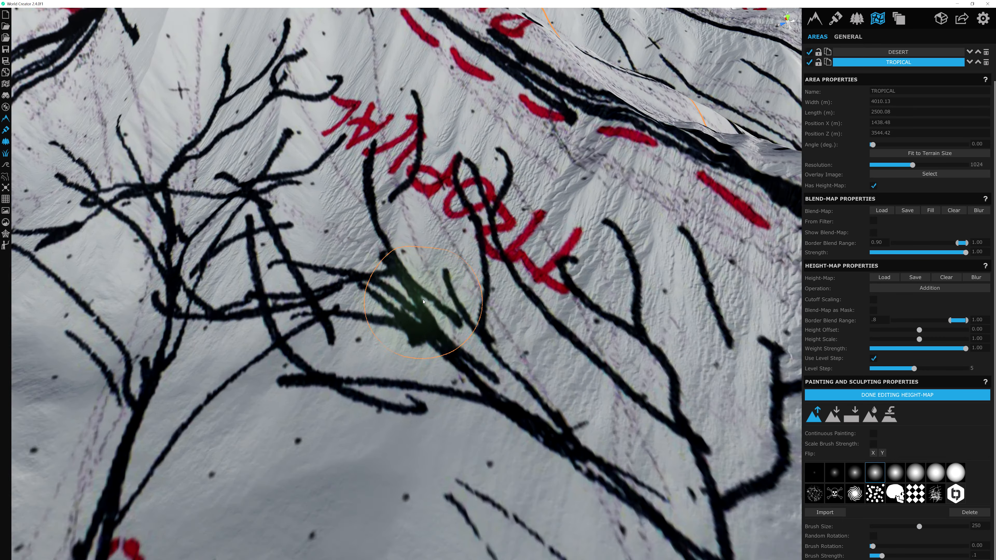
Step: Raise the ridge below the TROPICAL lettering with strokes running down into the dense knot of branching lines
{"action": "scroll", "coordinate": [485, 289], "scroll_direction": "down", "scroll_amount": 3}
{"action": "middle_click_drag", "start_coordinate": [485, 289], "coordinate": [458, 235]}
{"action": "mouse_move", "coordinate": [360, 117]}
{"action": "left_mouse_down"}
{"action": "mouse_move", "coordinate": [382, 235]}
{"action": "mouse_move", "coordinate": [420, 345]}
{"action": "left_mouse_up"}
{"action": "middle_click_drag", "start_coordinate": [334, 62], "coordinate": [377, 127]}
{"action": "left_click_drag", "start_coordinate": [377, 128], "coordinate": [417, 263]}
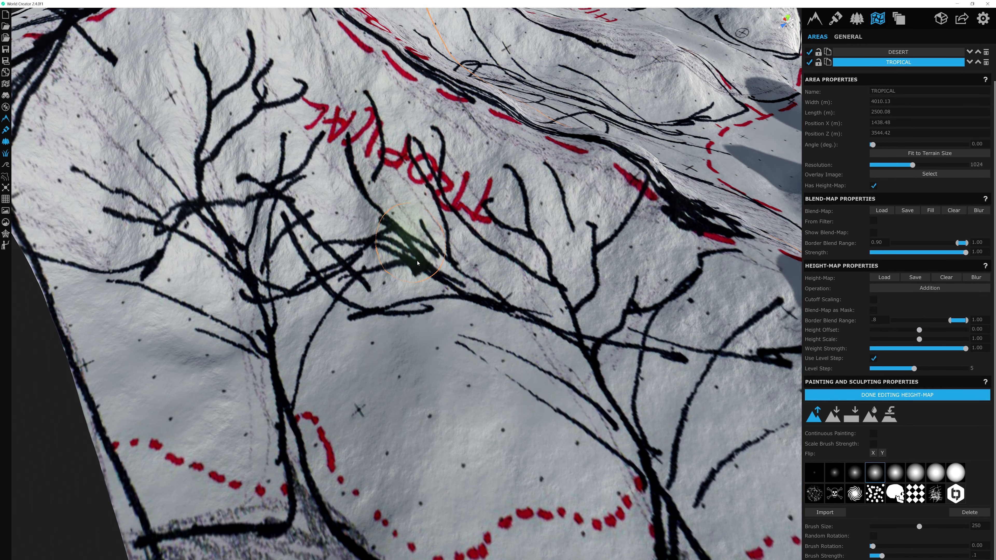
{"action": "mouse_move", "coordinate": [437, 296]}
{"action": "left_mouse_down"}
{"action": "mouse_move", "coordinate": [378, 332]}
{"action": "mouse_move", "coordinate": [392, 271]}
{"action": "left_mouse_up"}
Step: Build up the terrain where the branching lines cross above the rounded headland
{"action": "mouse_move", "coordinate": [392, 270]}
{"action": "middle_mouse_down"}
{"action": "mouse_move", "coordinate": [389, 237]}
{"action": "mouse_move", "coordinate": [346, 163]}
{"action": "middle_mouse_up"}
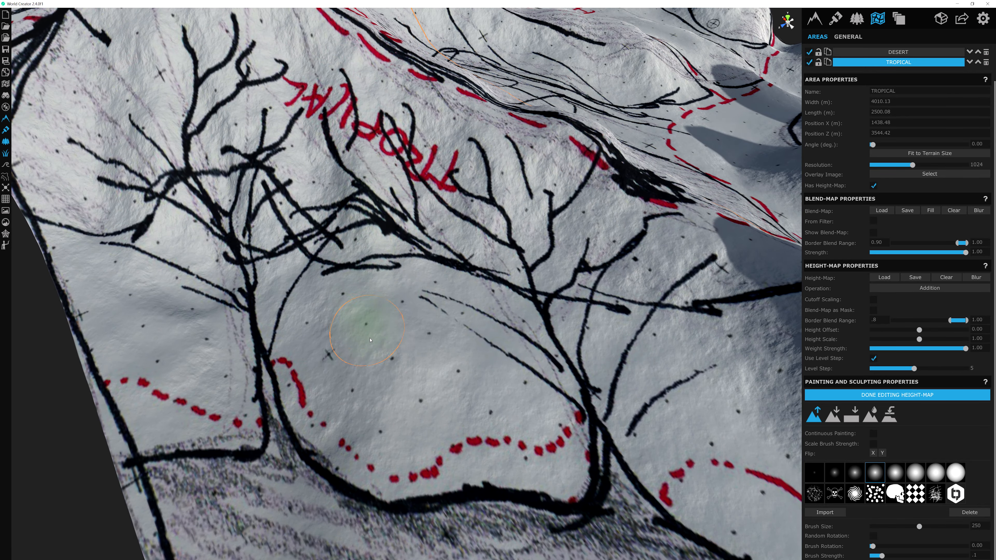
{"action": "mouse_move", "coordinate": [378, 356]}
{"action": "right_mouse_down"}
{"action": "mouse_move", "coordinate": [540, 351]}
{"action": "mouse_move", "coordinate": [438, 215]}
{"action": "mouse_move", "coordinate": [504, 340]}
{"action": "mouse_move", "coordinate": [424, 266]}
{"action": "mouse_move", "coordinate": [362, 114]}
{"action": "mouse_move", "coordinate": [366, 204]}
{"action": "right_mouse_up"}
{"action": "right_click_drag", "start_coordinate": [384, 323], "coordinate": [452, 382]}
{"action": "left_click_drag", "start_coordinate": [453, 383], "coordinate": [433, 407]}
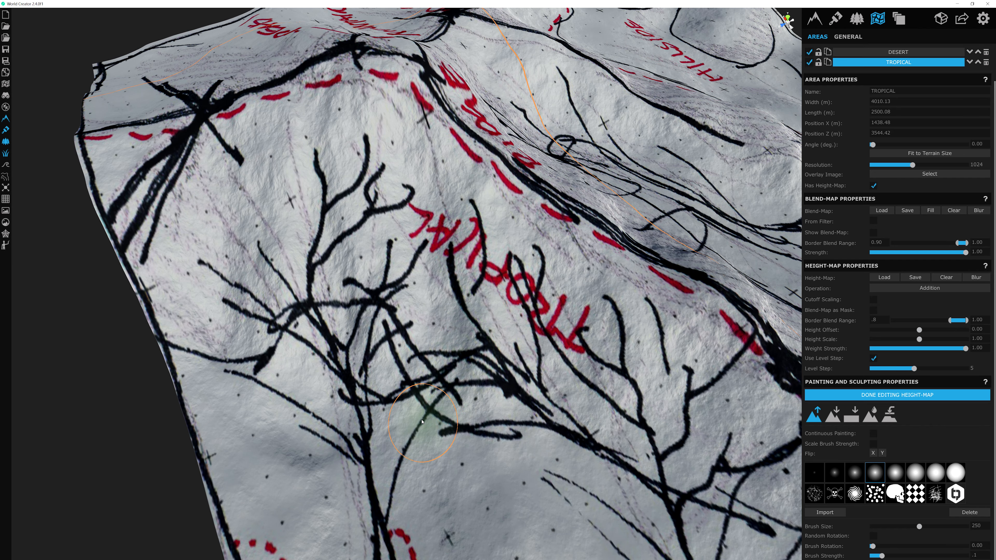
Step: Temporarily hide the sketch texture display and examine the shape of the raised ridges on the TROPICAL mountainside
{"action": "mouse_move", "coordinate": [433, 410]}
{"action": "right_mouse_down"}
{"action": "mouse_move", "coordinate": [424, 314]}
{"action": "mouse_move", "coordinate": [431, 255]}
{"action": "mouse_move", "coordinate": [327, 126]}
{"action": "right_mouse_up"}
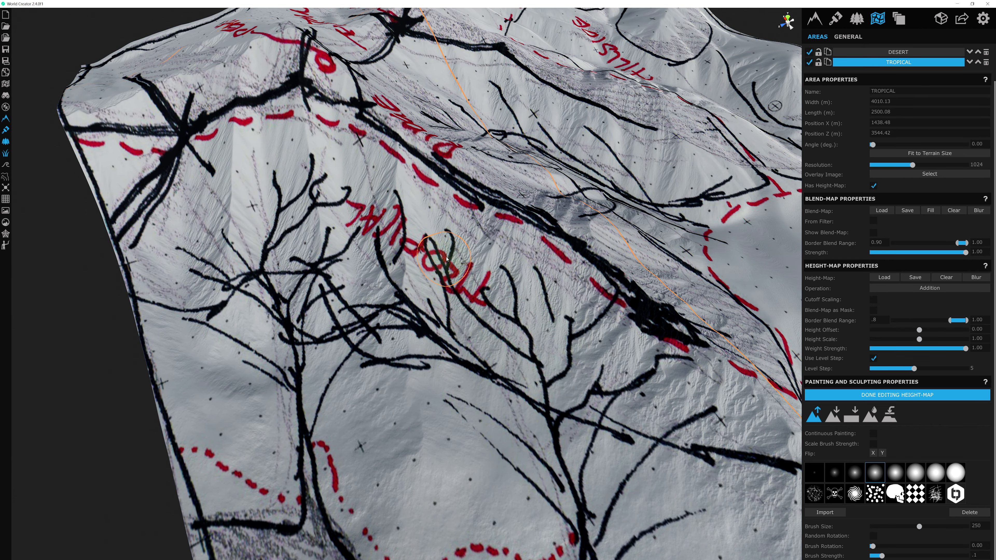
{"action": "middle_click_drag", "start_coordinate": [406, 200], "coordinate": [435, 231]}
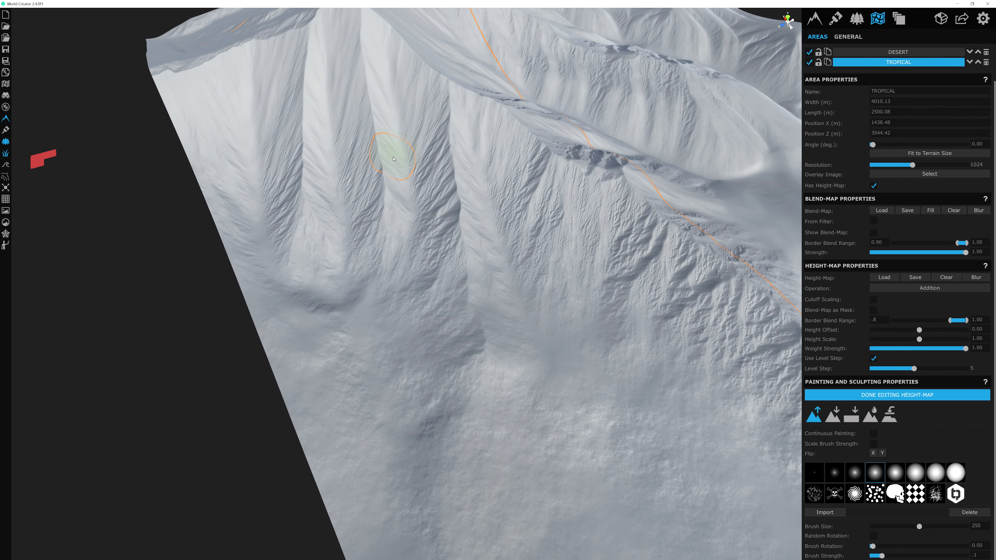
{"action": "mouse_move", "coordinate": [393, 159]}
{"action": "middle_mouse_down"}
{"action": "mouse_move", "coordinate": [338, 193]}
{"action": "mouse_move", "coordinate": [524, 169]}
{"action": "mouse_move", "coordinate": [413, 90]}
{"action": "mouse_move", "coordinate": [400, 226]}
{"action": "middle_mouse_up"}
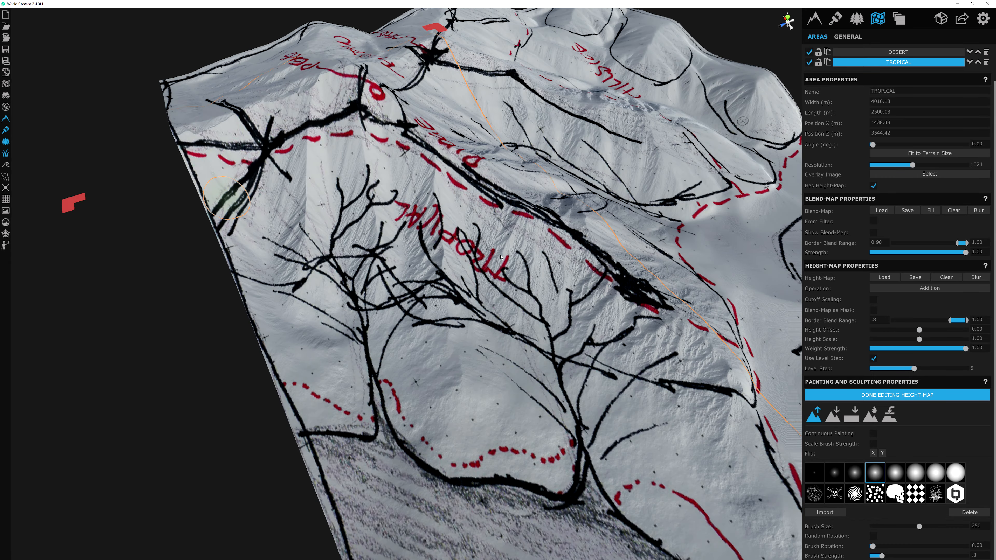
Step: Add short Raise strokes to the mid-slope ridges between the crest and the branching lines
{"action": "right_click_drag", "start_coordinate": [454, 238], "coordinate": [509, 235]}
{"action": "middle_click_drag", "start_coordinate": [510, 235], "coordinate": [422, 144]}
{"action": "right_click_drag", "start_coordinate": [422, 144], "coordinate": [445, 184]}
{"action": "mouse_move", "coordinate": [445, 184]}
{"action": "left_mouse_down"}
{"action": "mouse_move", "coordinate": [436, 122]}
{"action": "mouse_move", "coordinate": [433, 130]}
{"action": "left_mouse_up"}
{"action": "mouse_move", "coordinate": [432, 133]}
{"action": "left_mouse_down"}
{"action": "mouse_move", "coordinate": [422, 153]}
{"action": "mouse_move", "coordinate": [425, 208]}
{"action": "mouse_move", "coordinate": [415, 213]}
{"action": "left_mouse_up"}
{"action": "middle_click_drag", "start_coordinate": [376, 210], "coordinate": [509, 207]}
{"action": "left_click_drag", "start_coordinate": [431, 270], "coordinate": [414, 285]}
Step: Build up the ridge near the upper branches of the sketch with another short Raise stroke
{"action": "right_click_drag", "start_coordinate": [413, 284], "coordinate": [544, 290]}
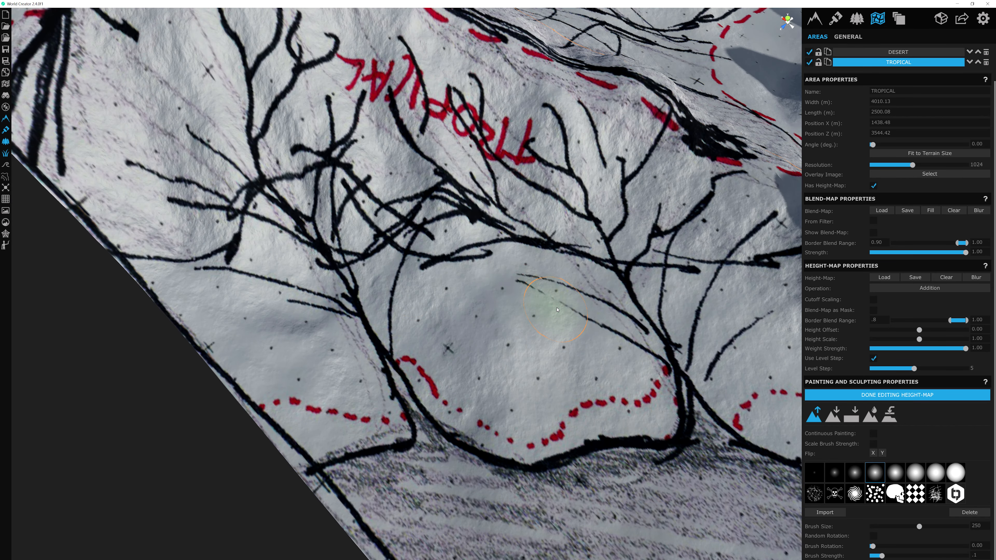
{"action": "middle_click_drag", "start_coordinate": [545, 290], "coordinate": [580, 366]}
{"action": "right_click_drag", "start_coordinate": [420, 135], "coordinate": [410, 147]}
{"action": "mouse_move", "coordinate": [409, 147]}
{"action": "left_mouse_down"}
{"action": "mouse_move", "coordinate": [365, 134]}
{"action": "mouse_move", "coordinate": [386, 157]}
{"action": "left_mouse_up"}
{"action": "scroll", "coordinate": [416, 204], "scroll_direction": "down", "scroll_amount": 3}
{"action": "middle_click_drag", "start_coordinate": [463, 275], "coordinate": [595, 251]}
{"action": "scroll", "coordinate": [444, 144], "scroll_direction": "up", "scroll_amount": 4}
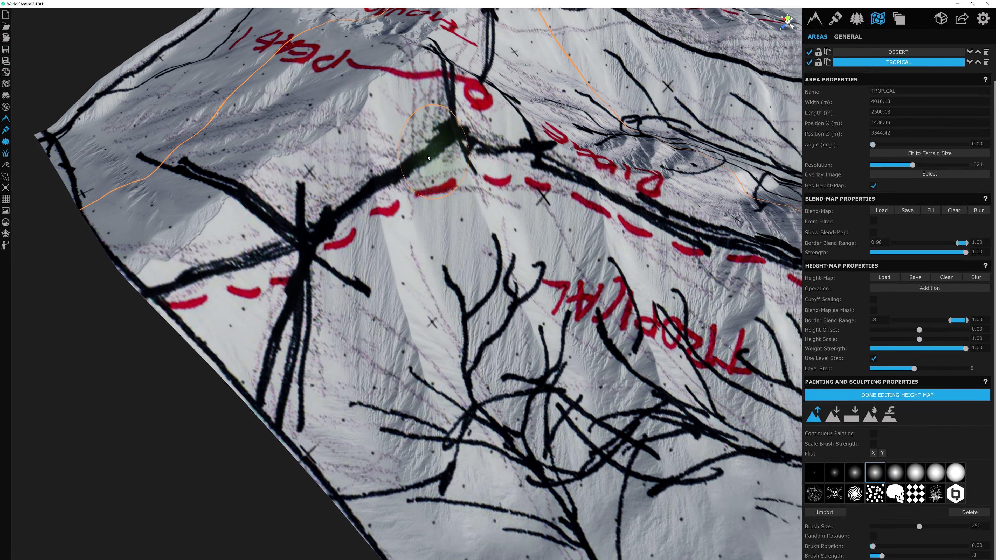
Step: Examine the sculpted ridges and the rounded headland against the sketch from several viewpoints
{"action": "middle_click_drag", "start_coordinate": [444, 144], "coordinate": [416, 188]}
{"action": "left_click", "coordinate": [8, 131]}
{"action": "right_click_drag", "start_coordinate": [438, 253], "coordinate": [472, 245]}
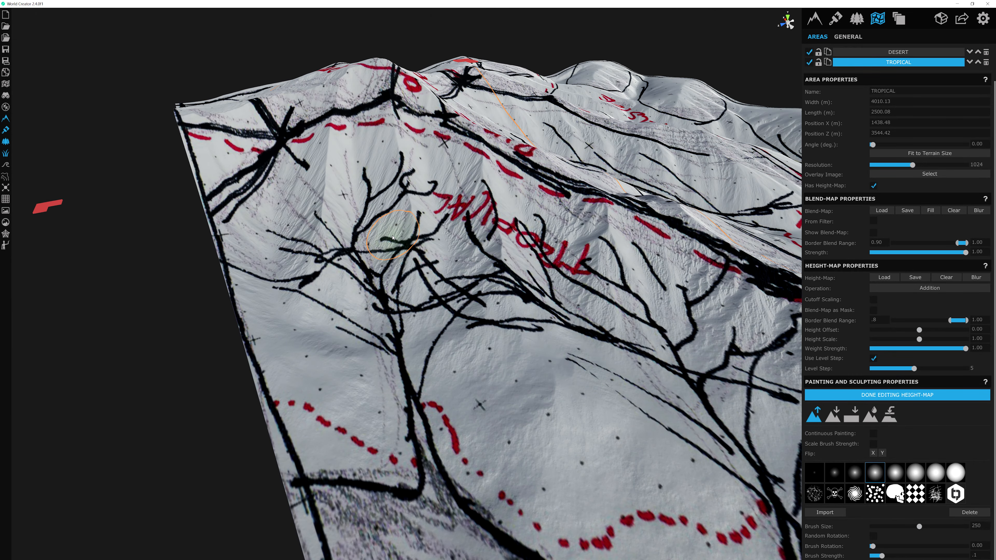
{"action": "mouse_move", "coordinate": [455, 263]}
{"action": "right_mouse_down"}
{"action": "mouse_move", "coordinate": [408, 316]}
{"action": "mouse_move", "coordinate": [380, 306]}
{"action": "mouse_move", "coordinate": [392, 325]}
{"action": "mouse_move", "coordinate": [322, 160]}
{"action": "right_mouse_up"}
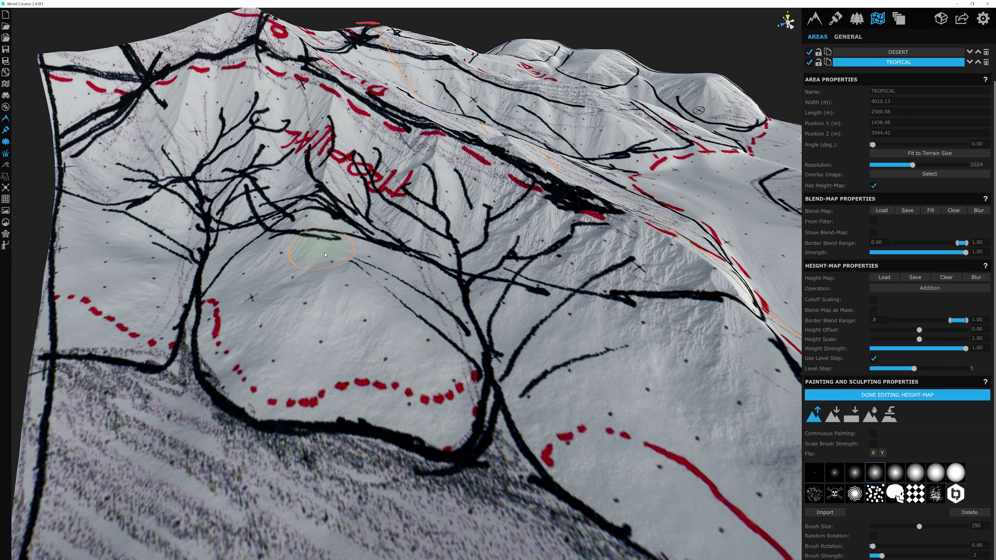
{"action": "middle_click_drag", "start_coordinate": [331, 268], "coordinate": [407, 309]}
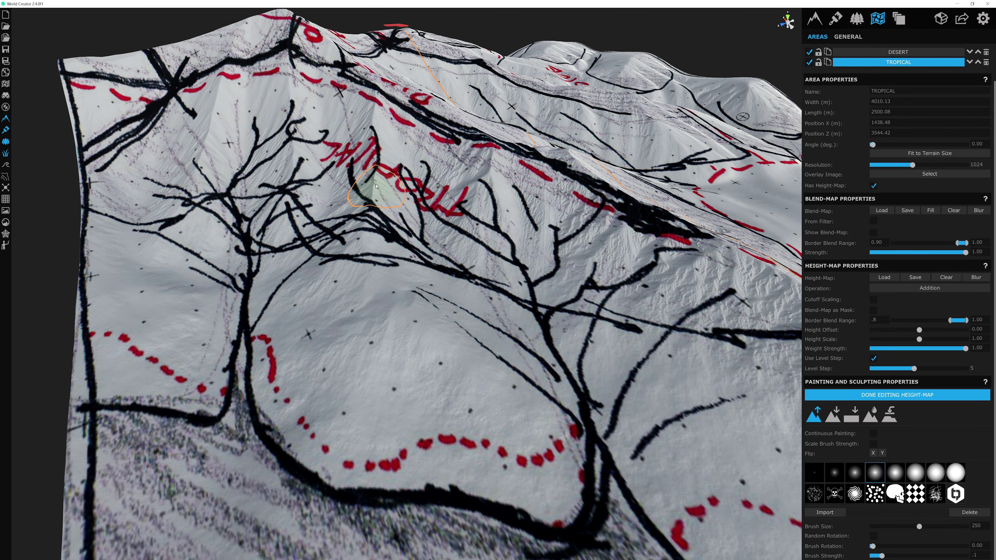
{"action": "middle_click_drag", "start_coordinate": [326, 309], "coordinate": [296, 295]}
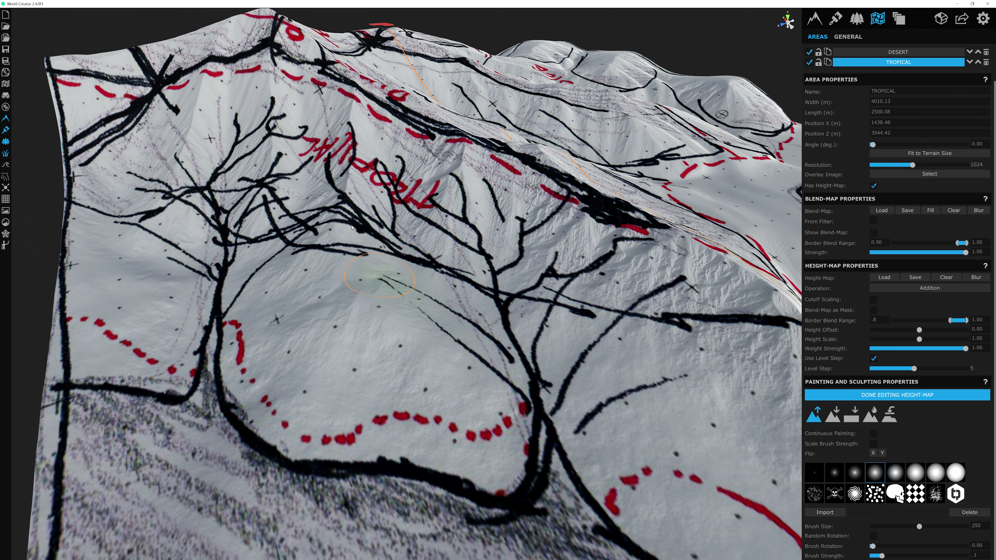
{"action": "middle_click_drag", "start_coordinate": [353, 228], "coordinate": [420, 270]}
Step: Raise a ridge from the knot of branches onto the rounded headland above the red dotted coastline
{"action": "mouse_move", "coordinate": [375, 231]}
{"action": "left_mouse_down"}
{"action": "mouse_move", "coordinate": [473, 394]}
{"action": "mouse_move", "coordinate": [490, 392]}
{"action": "left_mouse_up"}
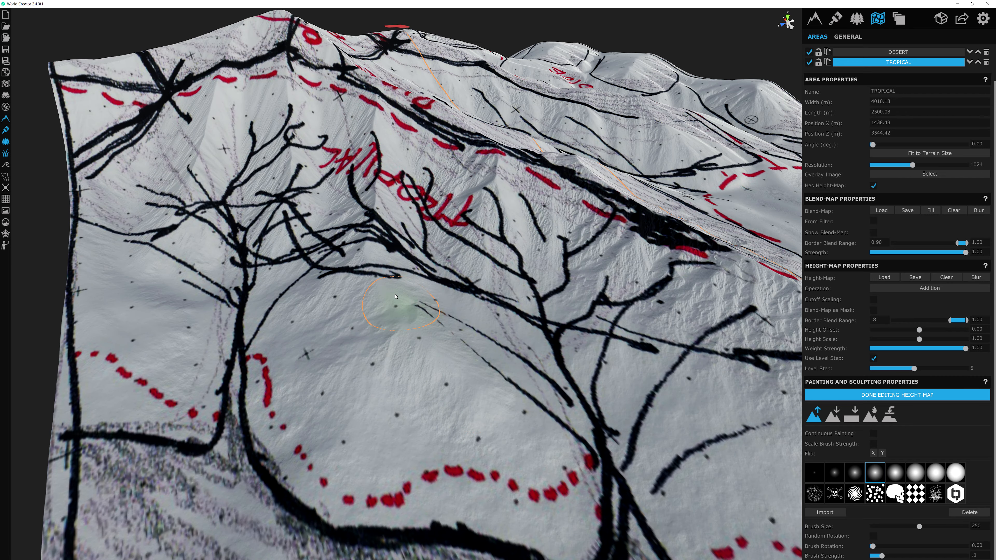
{"action": "mouse_move", "coordinate": [395, 296]}
{"action": "left_mouse_down"}
{"action": "mouse_move", "coordinate": [389, 283]}
{"action": "mouse_move", "coordinate": [372, 289]}
{"action": "left_mouse_up"}
{"action": "right_click_drag", "start_coordinate": [444, 315], "coordinate": [555, 333]}
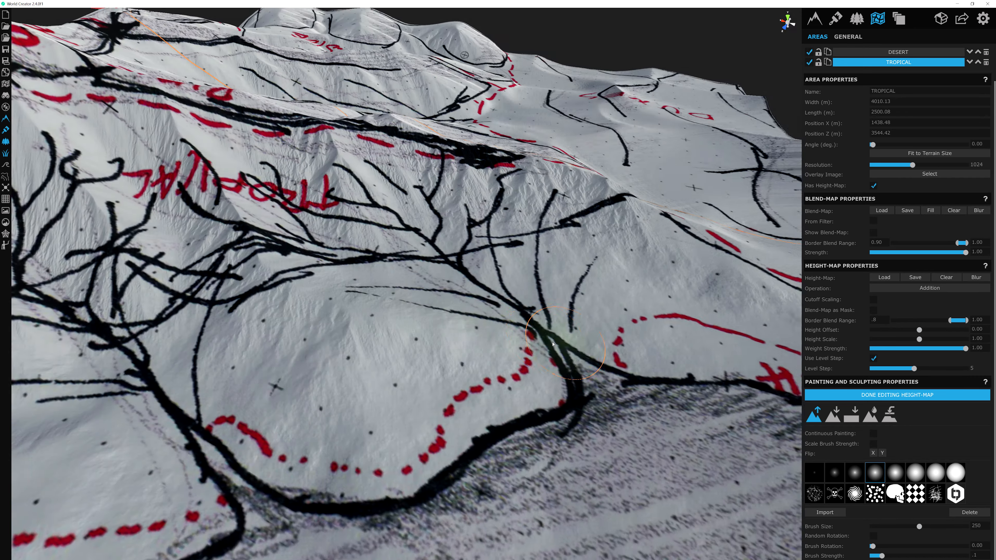
{"action": "scroll", "coordinate": [539, 282], "scroll_direction": "up", "scroll_amount": 5}
{"action": "mouse_move", "coordinate": [527, 263]}
{"action": "left_mouse_down"}
{"action": "mouse_move", "coordinate": [507, 264]}
{"action": "mouse_move", "coordinate": [581, 299]}
{"action": "left_mouse_up"}
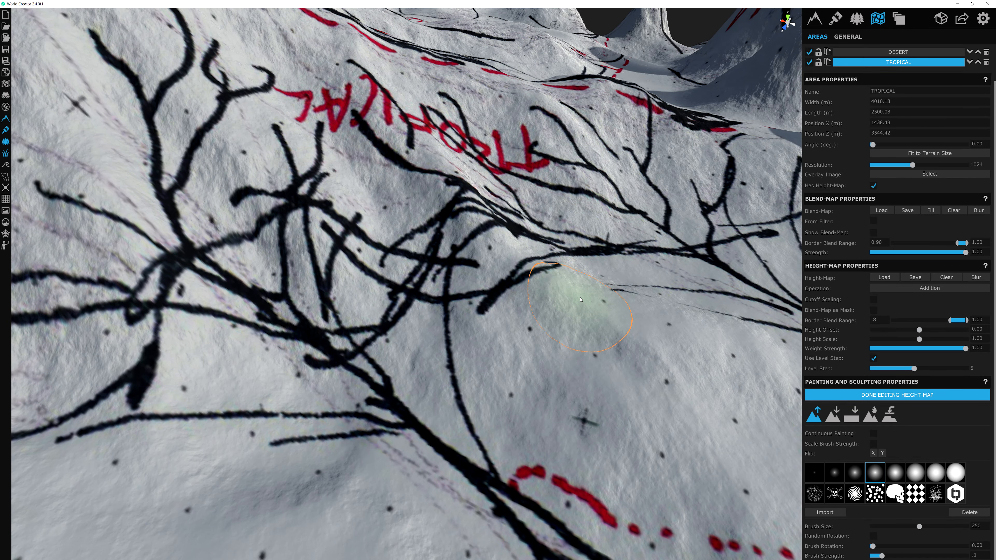
Step: Extend the headland's ridge down its slope toward the red dotted coastline
{"action": "scroll", "coordinate": [580, 299], "scroll_direction": "down", "scroll_amount": 5}
{"action": "right_click_drag", "start_coordinate": [580, 299], "coordinate": [493, 215]}
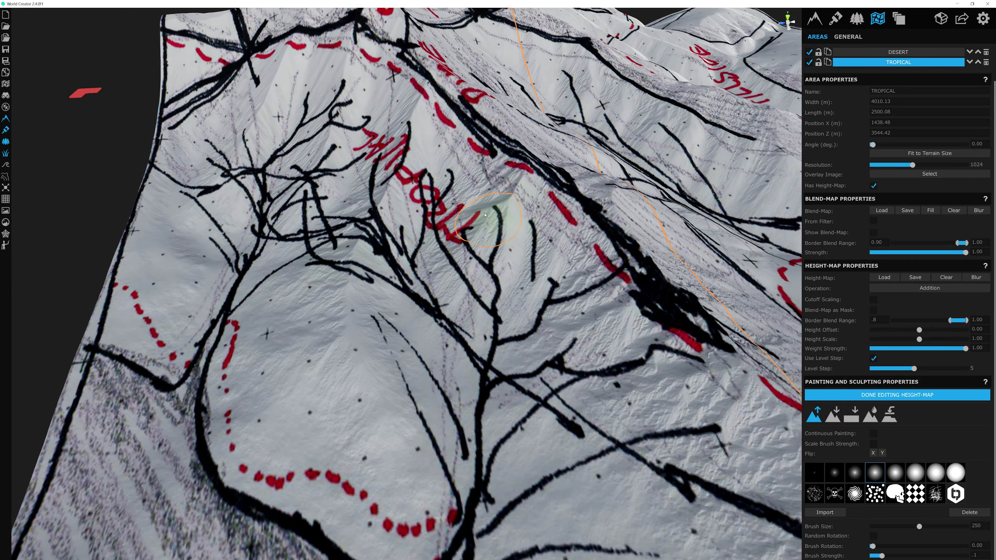
{"action": "scroll", "coordinate": [493, 216], "scroll_direction": "down", "scroll_amount": 2}
{"action": "left_click_drag", "start_coordinate": [302, 265], "coordinate": [331, 347]}
{"action": "right_click_drag", "start_coordinate": [331, 347], "coordinate": [484, 240]}
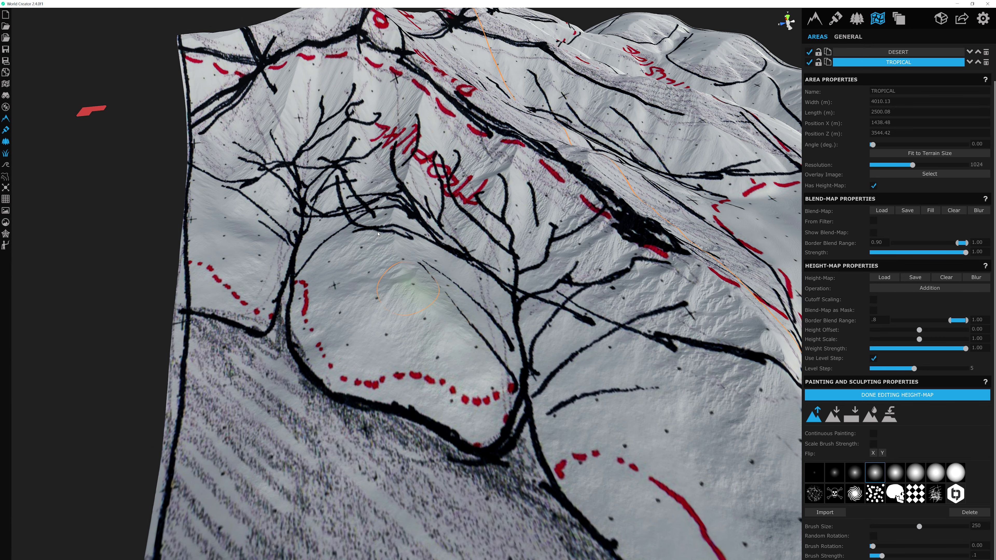
Step: Raise the mountainside with two long overlapping strokes running downhill toward the branching trunk
{"action": "middle_click_drag", "start_coordinate": [377, 235], "coordinate": [493, 315]}
{"action": "mouse_move", "coordinate": [402, 257]}
{"action": "middle_mouse_down"}
{"action": "mouse_move", "coordinate": [419, 206]}
{"action": "mouse_move", "coordinate": [433, 230]}
{"action": "middle_mouse_up"}
{"action": "scroll", "coordinate": [433, 230], "scroll_direction": "up", "scroll_amount": 1}
{"action": "middle_click_drag", "start_coordinate": [372, 217], "coordinate": [386, 263]}
{"action": "scroll", "coordinate": [386, 262], "scroll_direction": "up", "scroll_amount": 2}
{"action": "left_click_drag", "start_coordinate": [308, 103], "coordinate": [320, 313]}
{"action": "left_click_drag", "start_coordinate": [321, 251], "coordinate": [345, 471]}
Step: Raise a ridge from below the main peak down through the upper branches toward the base of the trunk line
{"action": "scroll", "coordinate": [343, 463], "scroll_direction": "up", "scroll_amount": 2}
{"action": "middle_click_drag", "start_coordinate": [510, 271], "coordinate": [506, 327]}
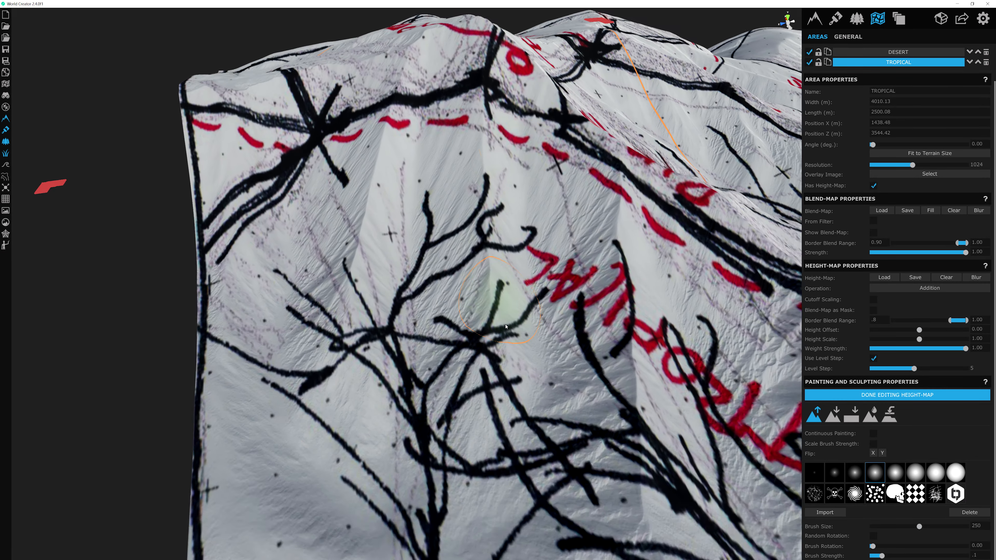
{"action": "scroll", "coordinate": [506, 327], "scroll_direction": "up", "scroll_amount": 1}
{"action": "left_click_drag", "start_coordinate": [510, 102], "coordinate": [531, 204]}
{"action": "middle_click_drag", "start_coordinate": [490, 207], "coordinate": [535, 196]}
{"action": "middle_click_drag", "start_coordinate": [508, 98], "coordinate": [464, 78]}
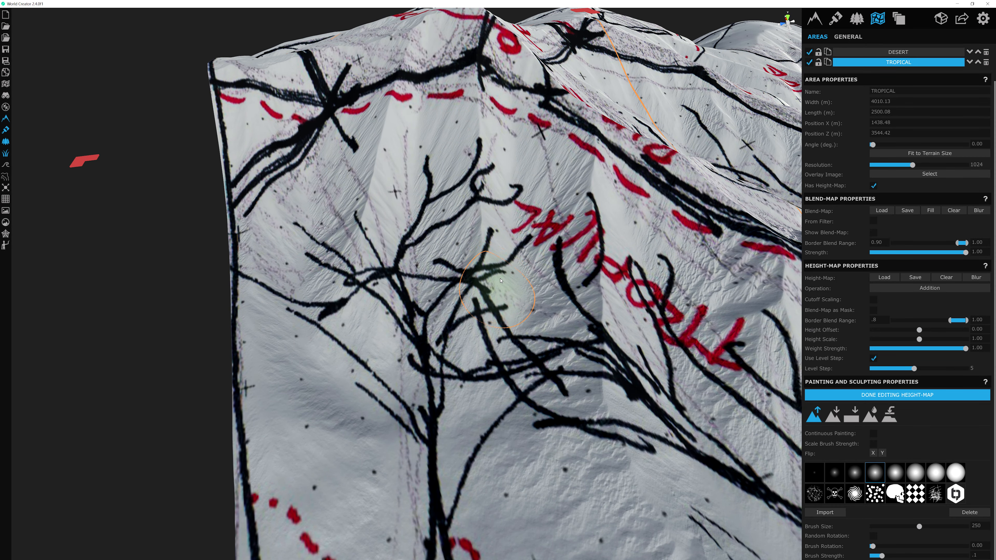
{"action": "left_click_drag", "start_coordinate": [501, 311], "coordinate": [422, 486]}
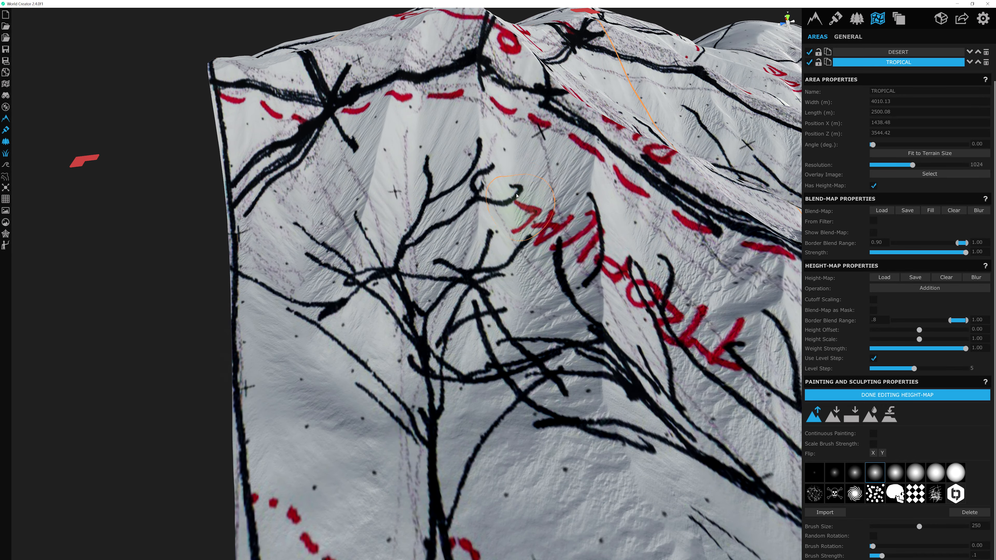
Step: Raise a ridge from the hooked upper branches beside the TROPICAL lettering down the slope to the base of the trunk line
{"action": "scroll", "coordinate": [463, 403], "scroll_direction": "down", "scroll_amount": 1}
{"action": "middle_click_drag", "start_coordinate": [525, 297], "coordinate": [540, 234]}
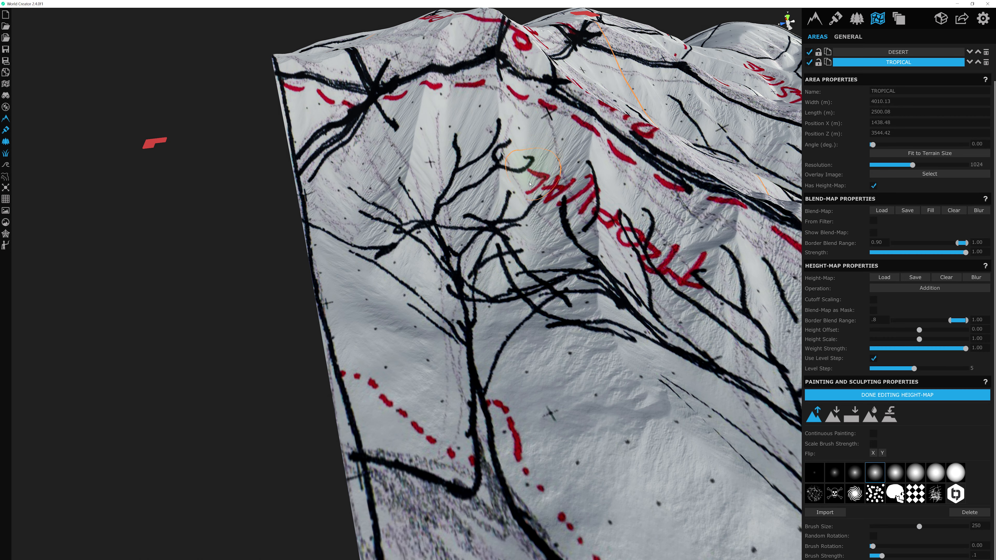
{"action": "left_click_drag", "start_coordinate": [529, 183], "coordinate": [511, 282]}
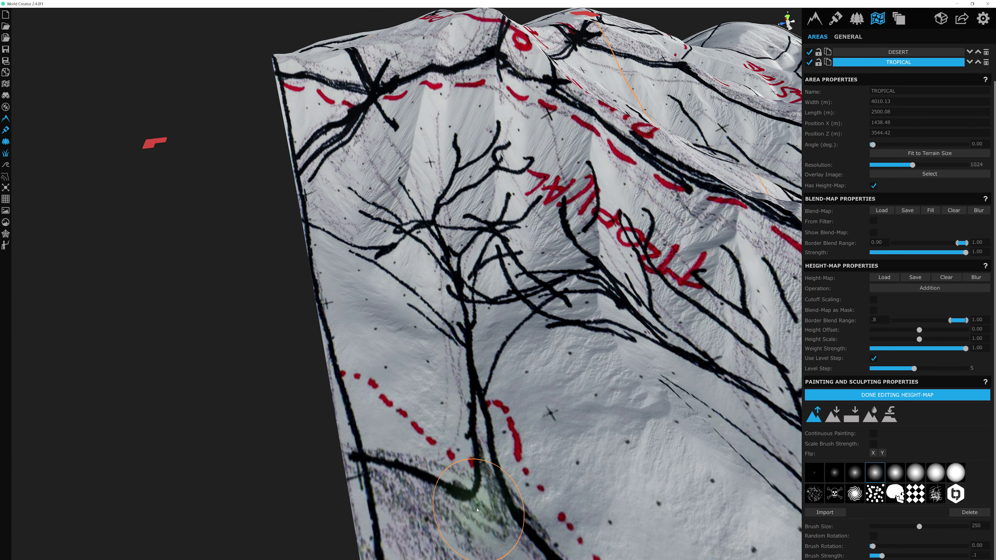
Step: Switch the sketch texture on and off to compare the guide with the bare ridges below the crest
{"action": "key", "text": "w"}
{"action": "key", "text": "d"}
{"action": "left_click", "coordinate": [6, 130]}
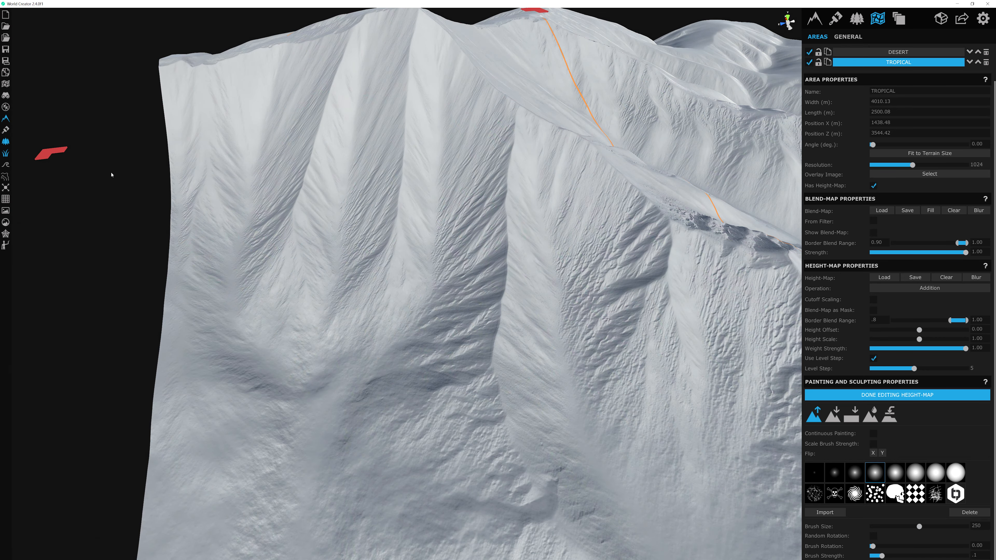
{"action": "scroll", "coordinate": [423, 223], "scroll_direction": "down", "scroll_amount": 3}
{"action": "mouse_move", "coordinate": [423, 223]}
{"action": "middle_mouse_down"}
{"action": "mouse_move", "coordinate": [511, 238]}
{"action": "mouse_move", "coordinate": [438, 115]}
{"action": "middle_mouse_up"}
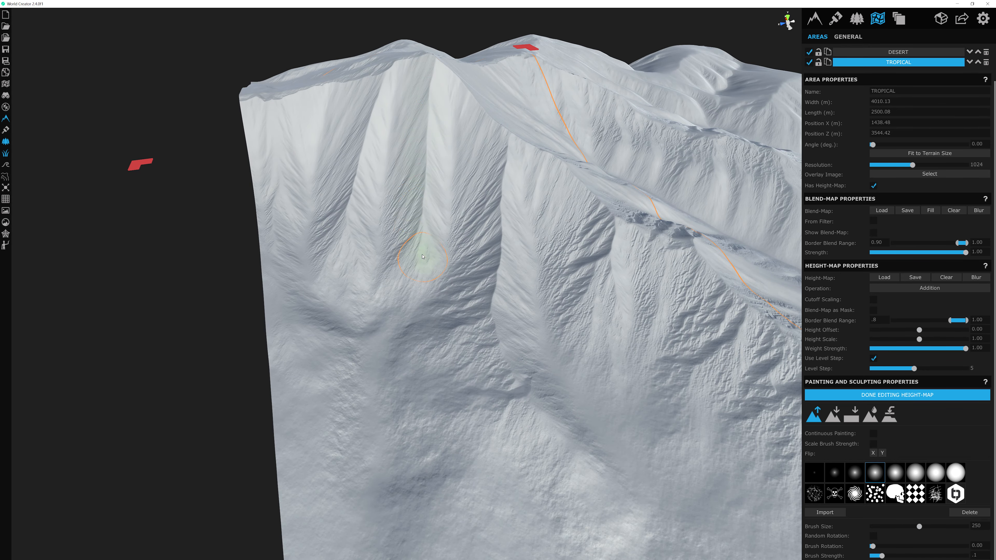
{"action": "scroll", "coordinate": [471, 191], "scroll_direction": "down", "scroll_amount": 3}
{"action": "scroll", "coordinate": [461, 171], "scroll_direction": "up", "scroll_amount": 3}
{"action": "mouse_move", "coordinate": [460, 172]}
{"action": "right_mouse_down"}
{"action": "mouse_move", "coordinate": [306, 282]}
{"action": "mouse_move", "coordinate": [422, 280]}
{"action": "mouse_move", "coordinate": [414, 329]}
{"action": "mouse_move", "coordinate": [444, 308]}
{"action": "mouse_move", "coordinate": [472, 263]}
{"action": "mouse_move", "coordinate": [472, 289]}
{"action": "mouse_move", "coordinate": [422, 302]}
{"action": "mouse_move", "coordinate": [314, 271]}
{"action": "right_mouse_up"}
{"action": "scroll", "coordinate": [422, 280], "scroll_direction": "down", "scroll_amount": 5}
{"action": "scroll", "coordinate": [472, 289], "scroll_direction": "down", "scroll_amount": 4}
{"action": "scroll", "coordinate": [472, 289], "scroll_direction": "up", "scroll_amount": 4}
{"action": "mouse_move", "coordinate": [398, 195]}
{"action": "middle_mouse_down"}
{"action": "mouse_move", "coordinate": [469, 171]}
{"action": "mouse_move", "coordinate": [419, 195]}
{"action": "middle_mouse_up"}
{"action": "scroll", "coordinate": [420, 195], "scroll_direction": "up", "scroll_amount": 2}
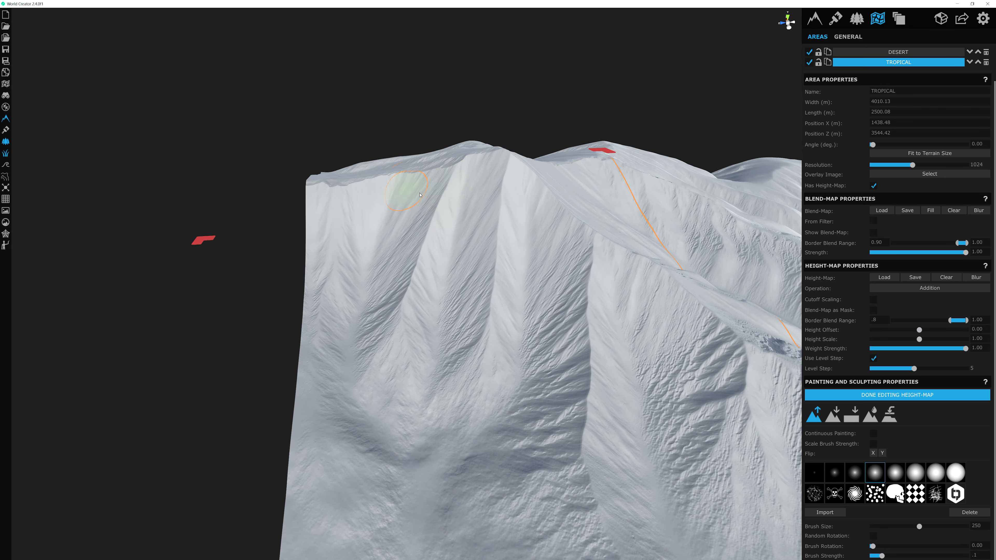
{"action": "mouse_move", "coordinate": [412, 274]}
{"action": "right_mouse_down"}
{"action": "mouse_move", "coordinate": [465, 231]}
{"action": "mouse_move", "coordinate": [417, 278]}
{"action": "right_mouse_up"}
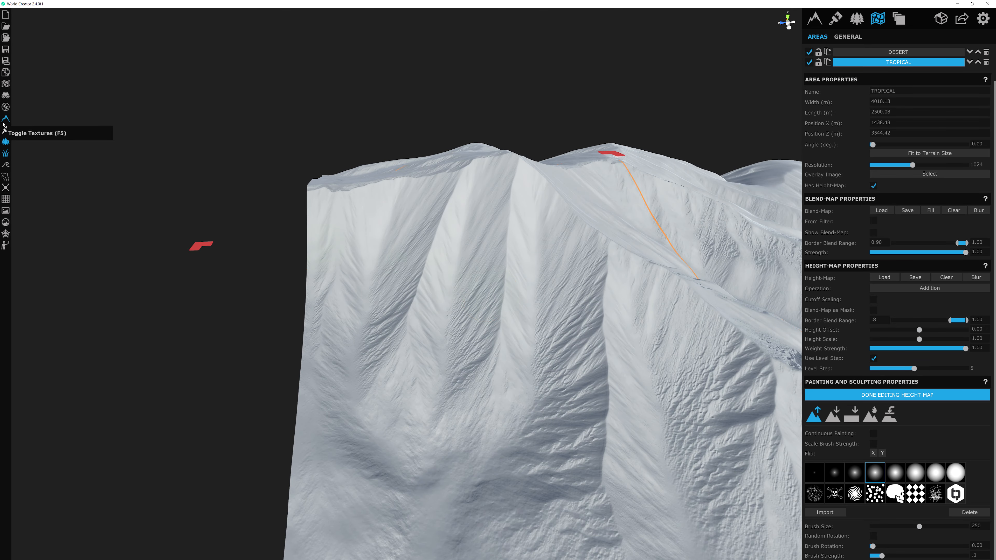
{"action": "left_click", "coordinate": [6, 140]}
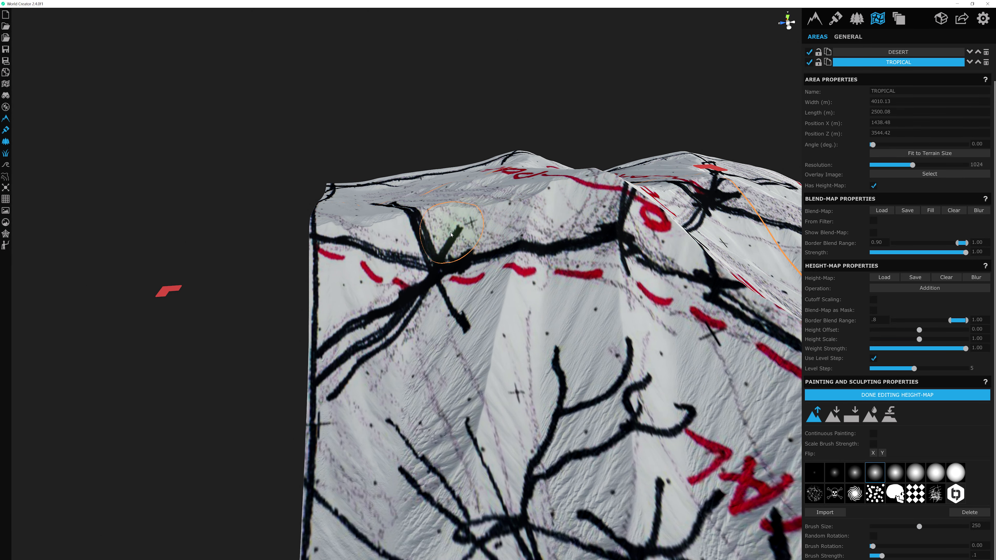
{"action": "right_click_drag", "start_coordinate": [464, 296], "coordinate": [492, 275]}
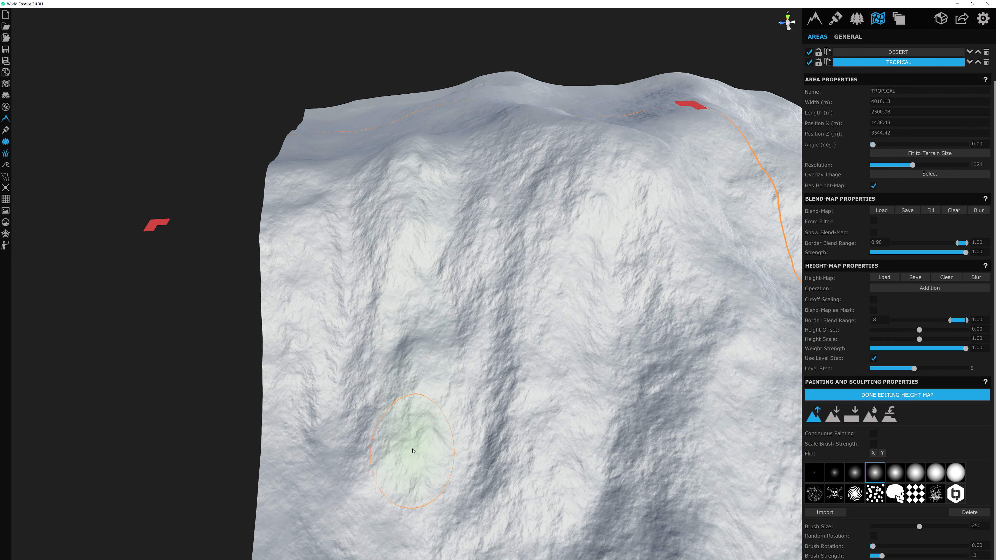
{"action": "middle_click_drag", "start_coordinate": [433, 416], "coordinate": [438, 288]}
{"action": "mouse_move", "coordinate": [474, 181]}
{"action": "middle_mouse_down"}
{"action": "mouse_move", "coordinate": [473, 134]}
{"action": "mouse_move", "coordinate": [329, 93]}
{"action": "mouse_move", "coordinate": [383, 207]}
{"action": "mouse_move", "coordinate": [474, 269]}
{"action": "middle_mouse_up"}
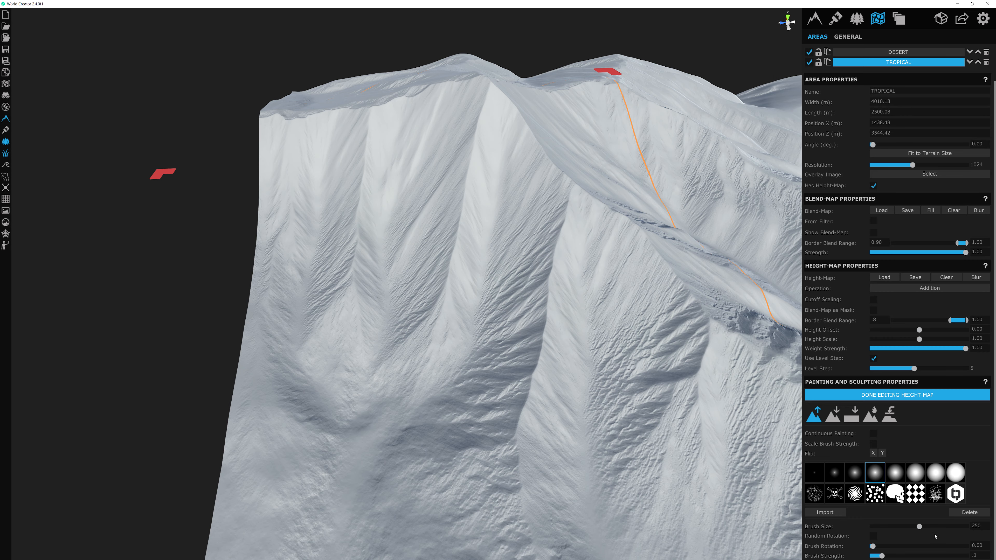
Step: Set the brush size to 300 and raise a ridge from the main peak down to the foot of the steep mountainside
{"action": "left_click", "coordinate": [982, 528]}
{"action": "middle_click_drag", "start_coordinate": [338, 164], "coordinate": [346, 114]}
{"action": "scroll", "coordinate": [362, 274], "scroll_direction": "up", "scroll_amount": 2}
{"action": "mouse_move", "coordinate": [362, 274]}
{"action": "middle_mouse_down"}
{"action": "mouse_move", "coordinate": [393, 196]}
{"action": "mouse_move", "coordinate": [467, 191]}
{"action": "middle_mouse_up"}
{"action": "scroll", "coordinate": [422, 215], "scroll_direction": "up", "scroll_amount": 2}
{"action": "scroll", "coordinate": [467, 191], "scroll_direction": "up", "scroll_amount": 2}
{"action": "left_click_drag", "start_coordinate": [502, 37], "coordinate": [435, 357]}
{"action": "scroll", "coordinate": [433, 359], "scroll_direction": "down", "scroll_amount": 2}
{"action": "middle_click_drag", "start_coordinate": [433, 359], "coordinate": [396, 201]}
{"action": "left_click_drag", "start_coordinate": [397, 201], "coordinate": [400, 237]}
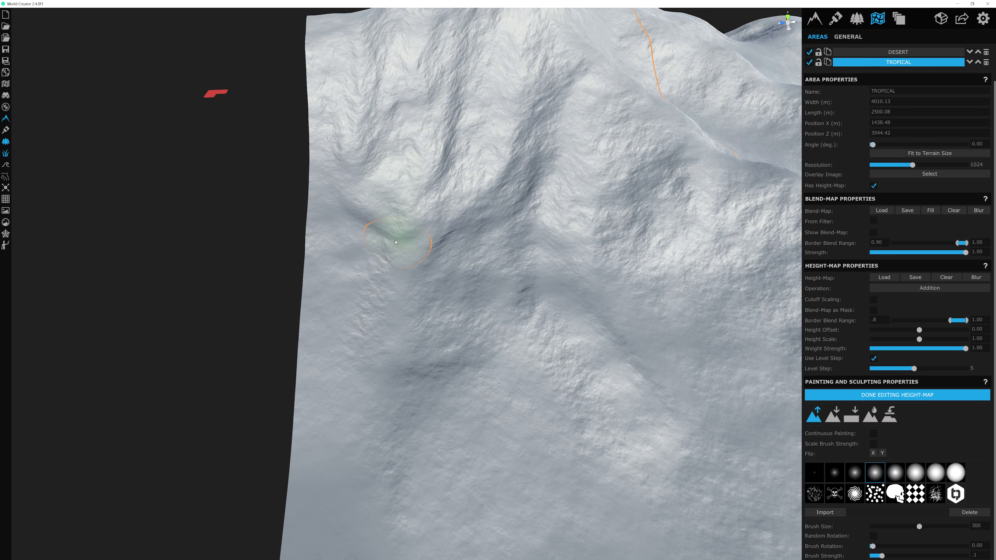
Step: Raise the slope with further overlapping strokes running from the steep ridges down across the lower slope near the terrain's outer edge
{"action": "middle_click_drag", "start_coordinate": [398, 239], "coordinate": [375, 288]}
{"action": "scroll", "coordinate": [375, 289], "scroll_direction": "up", "scroll_amount": 1}
{"action": "mouse_move", "coordinate": [375, 288]}
{"action": "left_mouse_down"}
{"action": "mouse_move", "coordinate": [386, 298]}
{"action": "mouse_move", "coordinate": [382, 286]}
{"action": "mouse_move", "coordinate": [323, 383]}
{"action": "mouse_move", "coordinate": [438, 351]}
{"action": "left_mouse_up"}
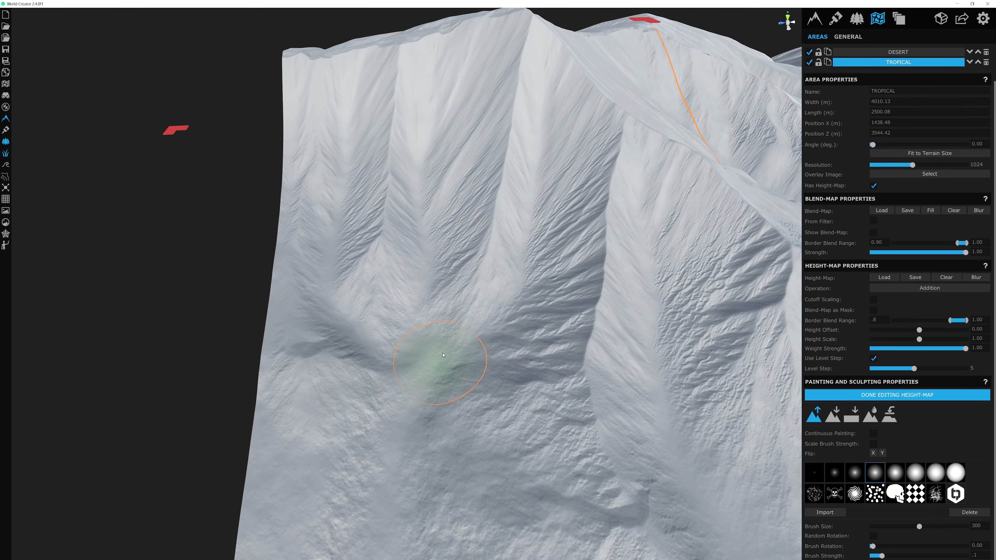
{"action": "mouse_move", "coordinate": [437, 352]}
{"action": "middle_mouse_down"}
{"action": "mouse_move", "coordinate": [447, 293]}
{"action": "mouse_move", "coordinate": [463, 337]}
{"action": "middle_mouse_up"}
{"action": "left_click_drag", "start_coordinate": [462, 337], "coordinate": [535, 367]}
{"action": "middle_click_drag", "start_coordinate": [535, 366], "coordinate": [470, 188]}
{"action": "mouse_move", "coordinate": [451, 157]}
{"action": "left_mouse_down"}
{"action": "mouse_move", "coordinate": [400, 217]}
{"action": "mouse_move", "coordinate": [333, 455]}
{"action": "left_mouse_up"}
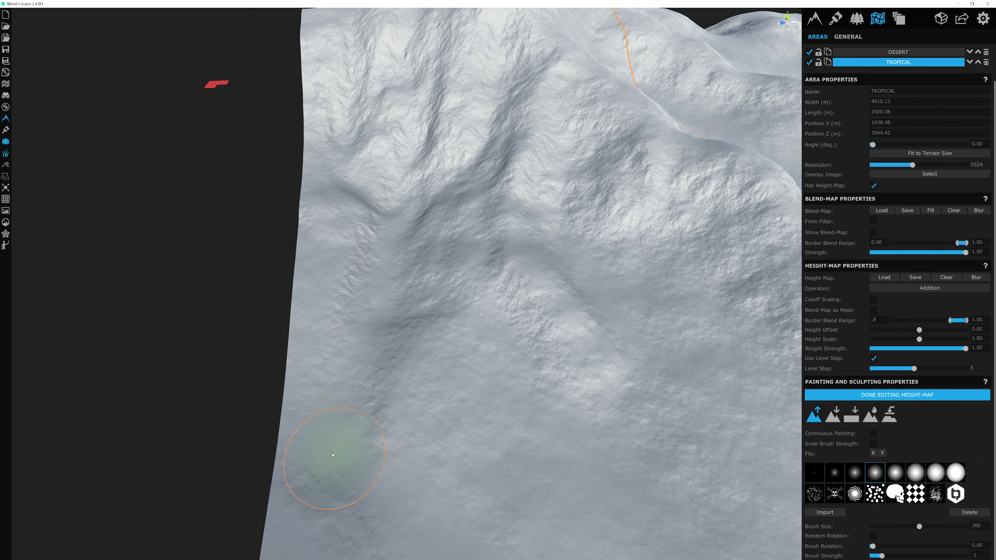
{"action": "middle_click_drag", "start_coordinate": [406, 341], "coordinate": [367, 352]}
{"action": "mouse_move", "coordinate": [367, 351]}
{"action": "left_mouse_down"}
{"action": "mouse_move", "coordinate": [289, 282]}
{"action": "mouse_move", "coordinate": [283, 320]}
{"action": "mouse_move", "coordinate": [388, 408]}
{"action": "left_mouse_up"}
Step: Show the sketch texture and raise a steep ridge below the far end of the crest toward the red coastline near BEACH
{"action": "mouse_move", "coordinate": [389, 408]}
{"action": "right_mouse_down"}
{"action": "mouse_move", "coordinate": [311, 244]}
{"action": "mouse_move", "coordinate": [400, 212]}
{"action": "mouse_move", "coordinate": [455, 259]}
{"action": "right_mouse_up"}
{"action": "key", "text": "t"}
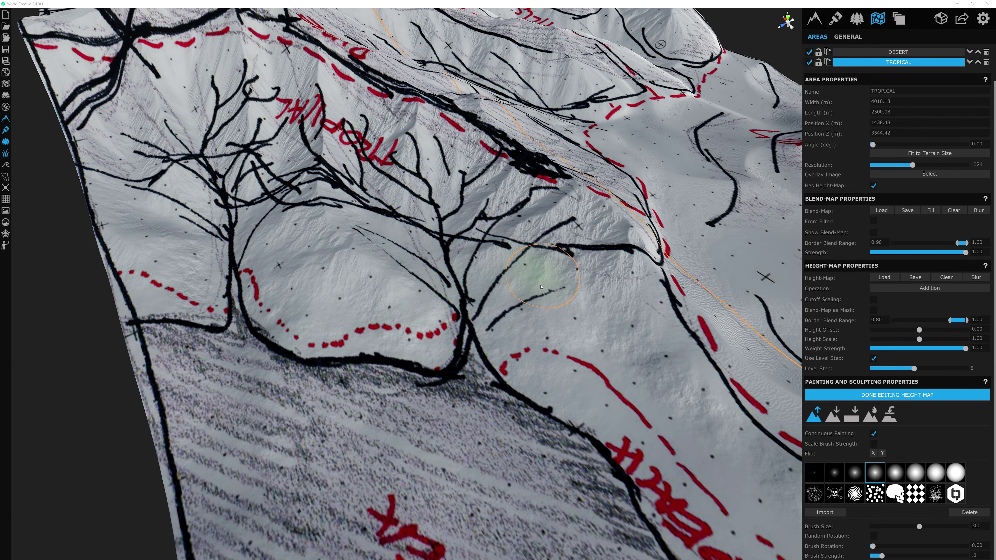
{"action": "mouse_move", "coordinate": [482, 281]}
{"action": "right_mouse_down"}
{"action": "mouse_move", "coordinate": [516, 267]}
{"action": "mouse_move", "coordinate": [456, 275]}
{"action": "mouse_move", "coordinate": [549, 216]}
{"action": "mouse_move", "coordinate": [474, 267]}
{"action": "mouse_move", "coordinate": [515, 251]}
{"action": "right_mouse_up"}
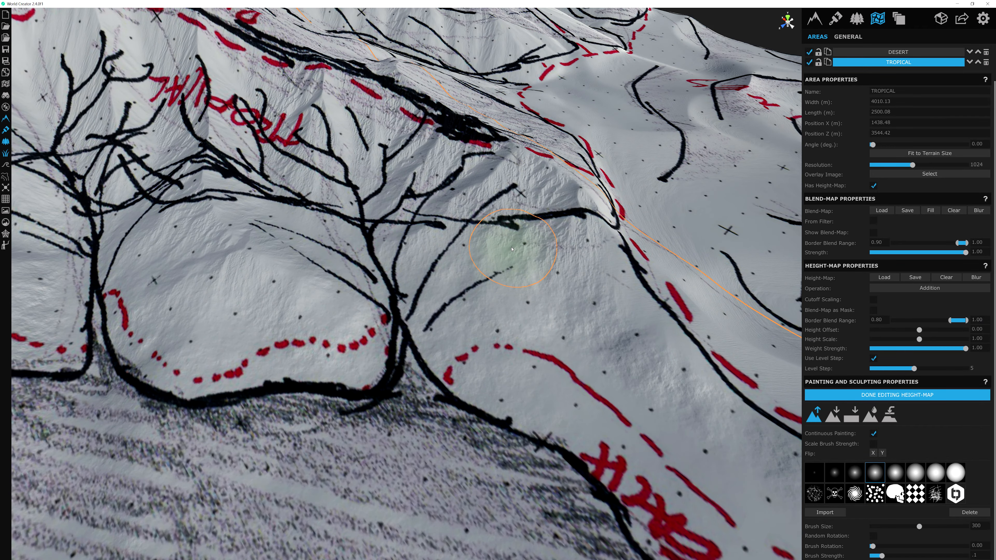
{"action": "mouse_move", "coordinate": [515, 251]}
{"action": "left_mouse_down"}
{"action": "mouse_move", "coordinate": [534, 266]}
{"action": "mouse_move", "coordinate": [554, 336]}
{"action": "left_mouse_up"}
{"action": "scroll", "coordinate": [554, 337], "scroll_direction": "down", "scroll_amount": 5}
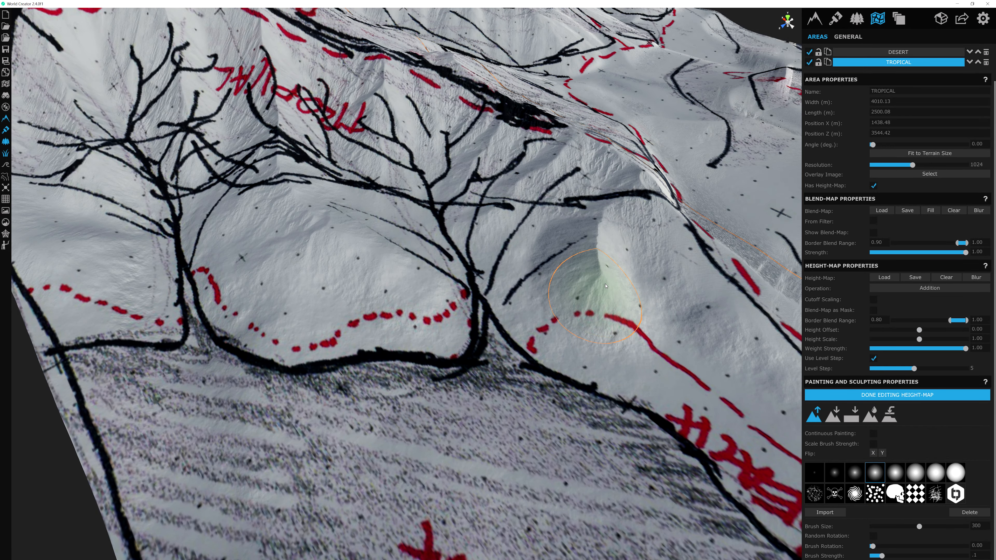
{"action": "mouse_move", "coordinate": [605, 286]}
{"action": "left_mouse_down"}
{"action": "mouse_move", "coordinate": [605, 257]}
{"action": "mouse_move", "coordinate": [588, 262]}
{"action": "mouse_move", "coordinate": [628, 199]}
{"action": "mouse_move", "coordinate": [614, 205]}
{"action": "mouse_move", "coordinate": [602, 276]}
{"action": "mouse_move", "coordinate": [596, 258]}
{"action": "left_mouse_up"}
Step: Raise short spurs below the heavily scribbled crest section, around the outer branches of the second tree
{"action": "mouse_move", "coordinate": [592, 251]}
{"action": "right_mouse_down"}
{"action": "mouse_move", "coordinate": [423, 216]}
{"action": "mouse_move", "coordinate": [534, 218]}
{"action": "right_mouse_up"}
{"action": "scroll", "coordinate": [534, 218], "scroll_direction": "up", "scroll_amount": 3}
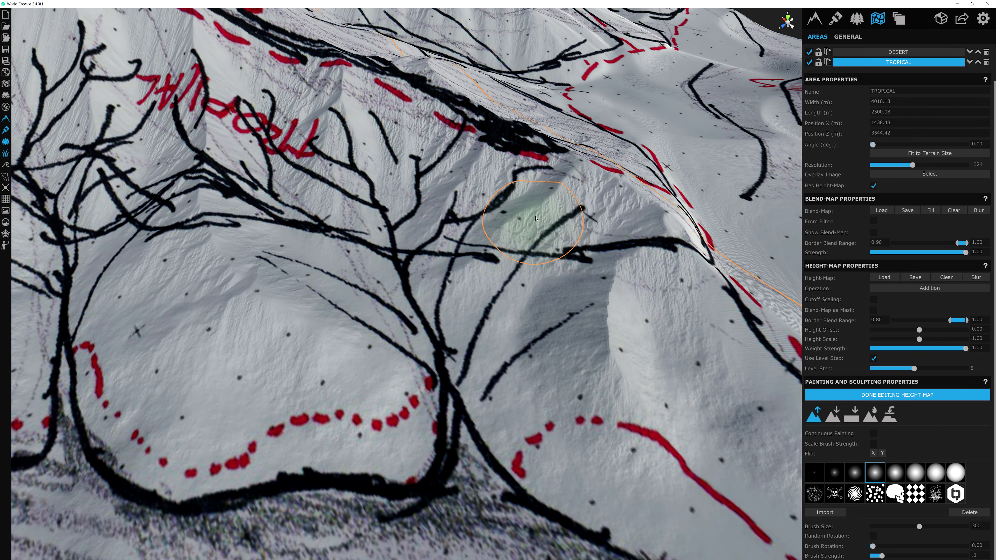
{"action": "mouse_move", "coordinate": [534, 218]}
{"action": "left_mouse_down"}
{"action": "mouse_move", "coordinate": [505, 240]}
{"action": "mouse_move", "coordinate": [501, 260]}
{"action": "left_mouse_up"}
{"action": "right_click_drag", "start_coordinate": [500, 260], "coordinate": [589, 179]}
{"action": "mouse_move", "coordinate": [589, 178]}
{"action": "left_mouse_down"}
{"action": "mouse_move", "coordinate": [583, 200]}
{"action": "mouse_move", "coordinate": [582, 189]}
{"action": "left_mouse_up"}
{"action": "right_click_drag", "start_coordinate": [582, 189], "coordinate": [588, 220]}
Step: Set the brush size to 200 and raise narrow spurs between the second tree's upper branches
{"action": "left_click_drag", "start_coordinate": [981, 525], "coordinate": [970, 527]}
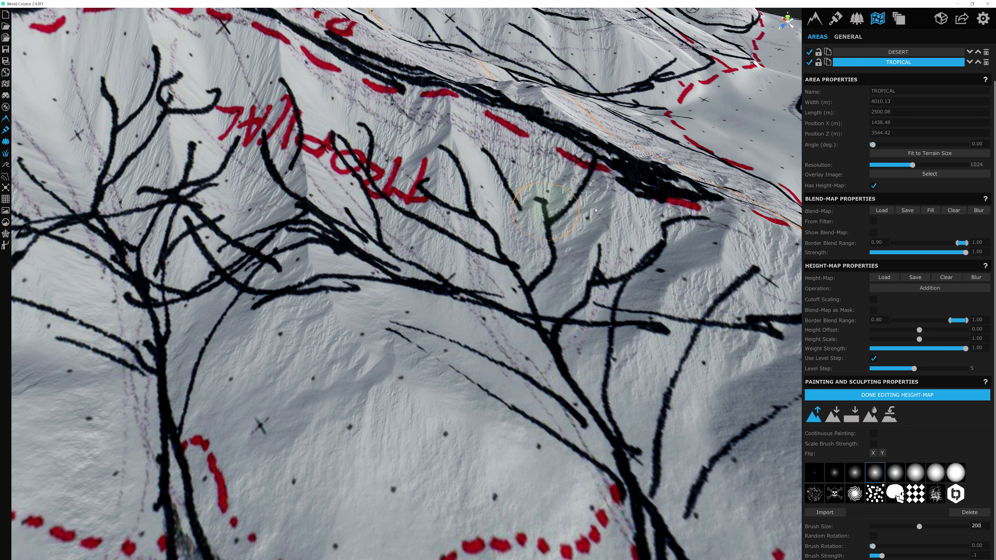
{"action": "right_click_drag", "start_coordinate": [595, 209], "coordinate": [504, 179]}
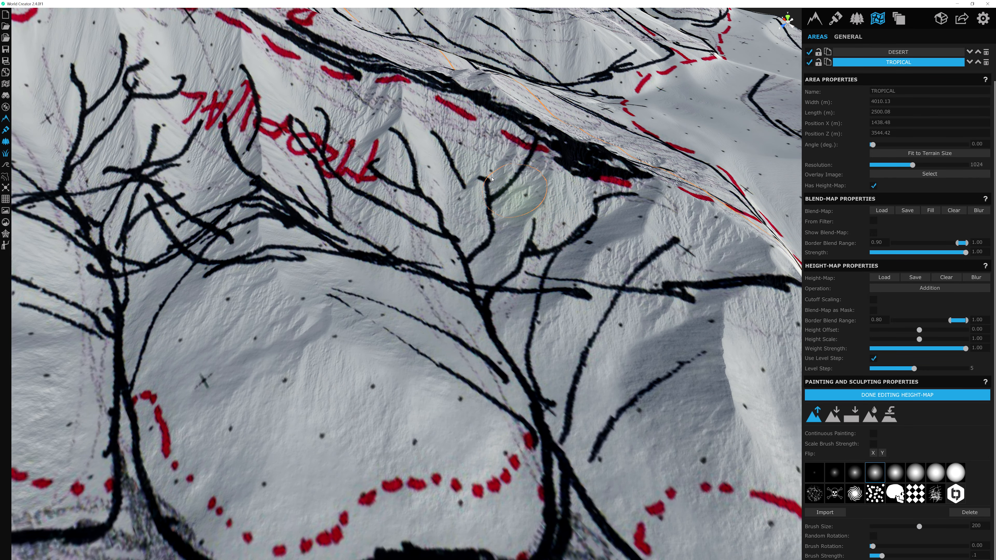
{"action": "mouse_move", "coordinate": [490, 197]}
{"action": "right_mouse_down"}
{"action": "mouse_move", "coordinate": [511, 217]}
{"action": "mouse_move", "coordinate": [520, 212]}
{"action": "mouse_move", "coordinate": [500, 193]}
{"action": "mouse_move", "coordinate": [493, 222]}
{"action": "mouse_move", "coordinate": [507, 167]}
{"action": "mouse_move", "coordinate": [504, 204]}
{"action": "right_mouse_up"}
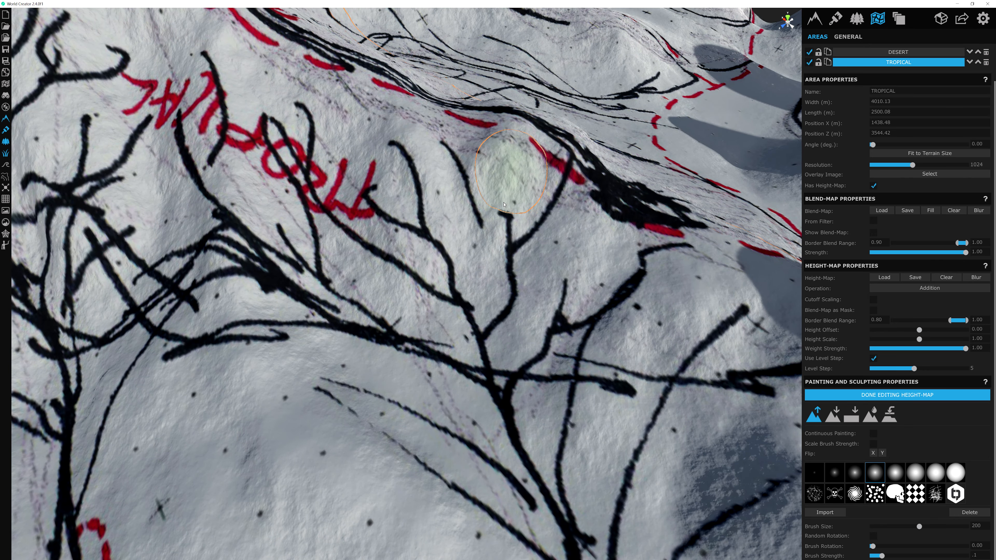
{"action": "left_click_drag", "start_coordinate": [503, 204], "coordinate": [502, 218]}
{"action": "left_click_drag", "start_coordinate": [561, 268], "coordinate": [555, 297]}
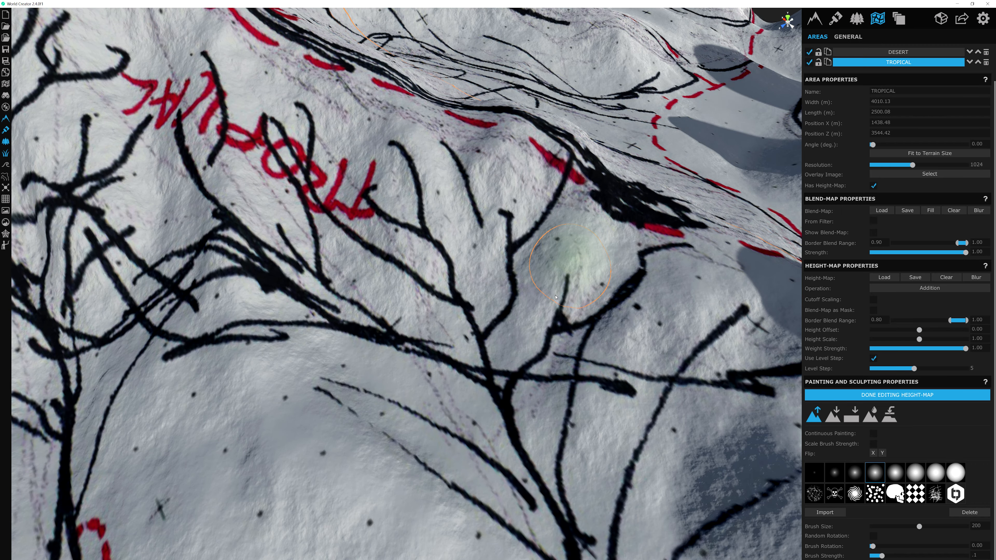
Step: Raise more small spurs between the second tree's branches, running downhill toward its trunk
{"action": "mouse_move", "coordinate": [515, 333]}
{"action": "right_mouse_down"}
{"action": "mouse_move", "coordinate": [396, 233]}
{"action": "mouse_move", "coordinate": [396, 267]}
{"action": "mouse_move", "coordinate": [388, 171]}
{"action": "mouse_move", "coordinate": [365, 200]}
{"action": "mouse_move", "coordinate": [443, 157]}
{"action": "right_mouse_up"}
{"action": "left_click_drag", "start_coordinate": [443, 157], "coordinate": [541, 220]}
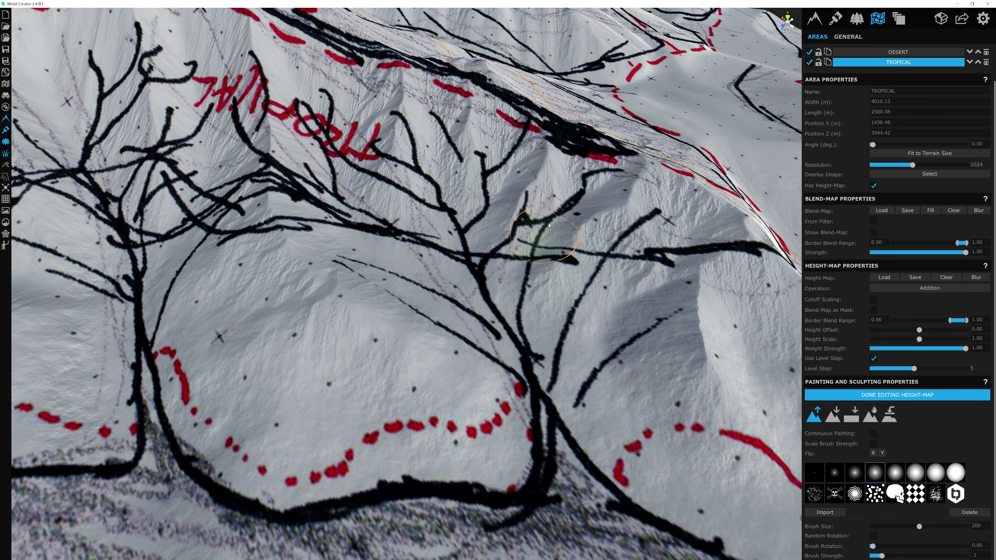
{"action": "right_click_drag", "start_coordinate": [549, 226], "coordinate": [417, 220]}
{"action": "left_click_drag", "start_coordinate": [417, 220], "coordinate": [422, 226]}
Step: Hide the sketch texture and examine the sculpted ridges from the crest down to the lower slopes
{"action": "mouse_move", "coordinate": [422, 225]}
{"action": "right_mouse_down"}
{"action": "mouse_move", "coordinate": [642, 208]}
{"action": "mouse_move", "coordinate": [503, 260]}
{"action": "mouse_move", "coordinate": [511, 267]}
{"action": "mouse_move", "coordinate": [568, 271]}
{"action": "mouse_move", "coordinate": [455, 168]}
{"action": "right_mouse_up"}
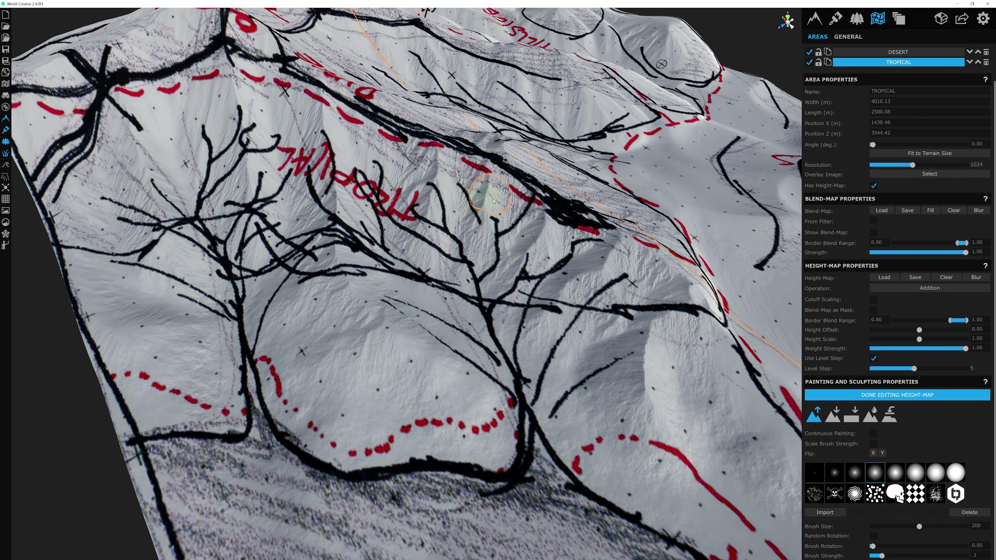
{"action": "mouse_move", "coordinate": [573, 316]}
{"action": "right_mouse_down"}
{"action": "mouse_move", "coordinate": [644, 324]}
{"action": "mouse_move", "coordinate": [454, 212]}
{"action": "right_mouse_up"}
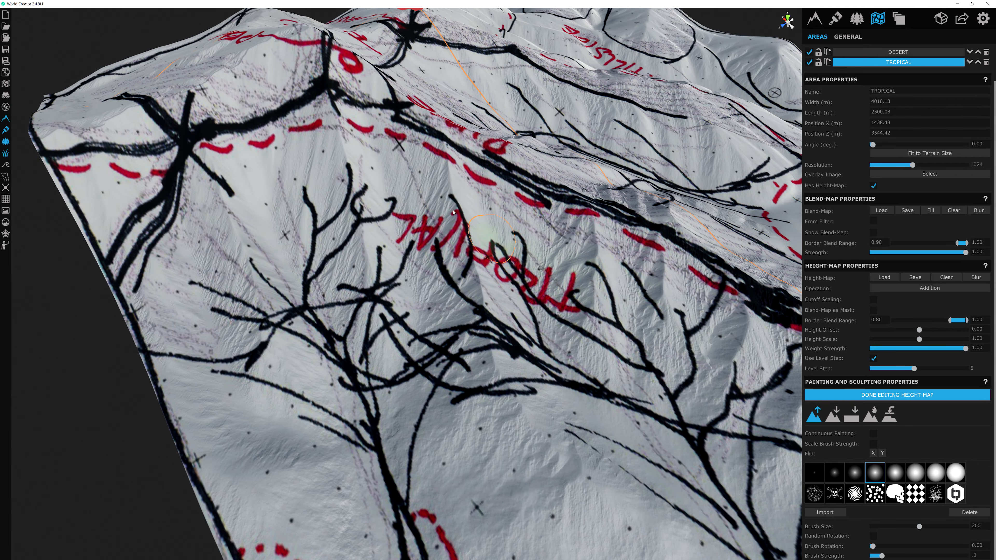
{"action": "mouse_move", "coordinate": [325, 288]}
{"action": "right_mouse_down"}
{"action": "mouse_move", "coordinate": [400, 463]}
{"action": "mouse_move", "coordinate": [481, 251]}
{"action": "mouse_move", "coordinate": [392, 392]}
{"action": "mouse_move", "coordinate": [167, 162]}
{"action": "right_mouse_up"}
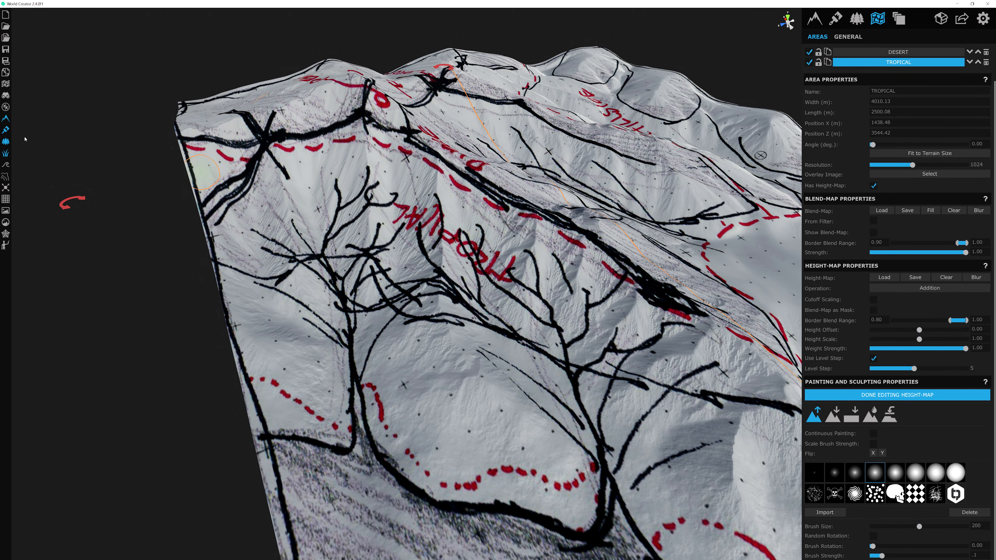
{"action": "left_click", "coordinate": [6, 130]}
{"action": "right_click_drag", "start_coordinate": [433, 206], "coordinate": [431, 255]}
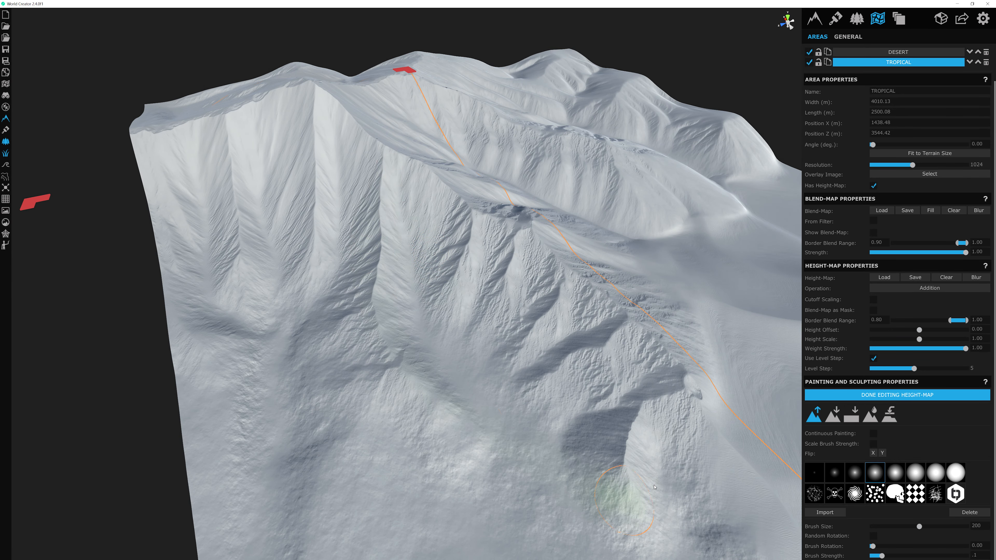
{"action": "mouse_move", "coordinate": [512, 273]}
{"action": "right_mouse_down"}
{"action": "mouse_move", "coordinate": [355, 237]}
{"action": "mouse_move", "coordinate": [421, 129]}
{"action": "right_mouse_up"}
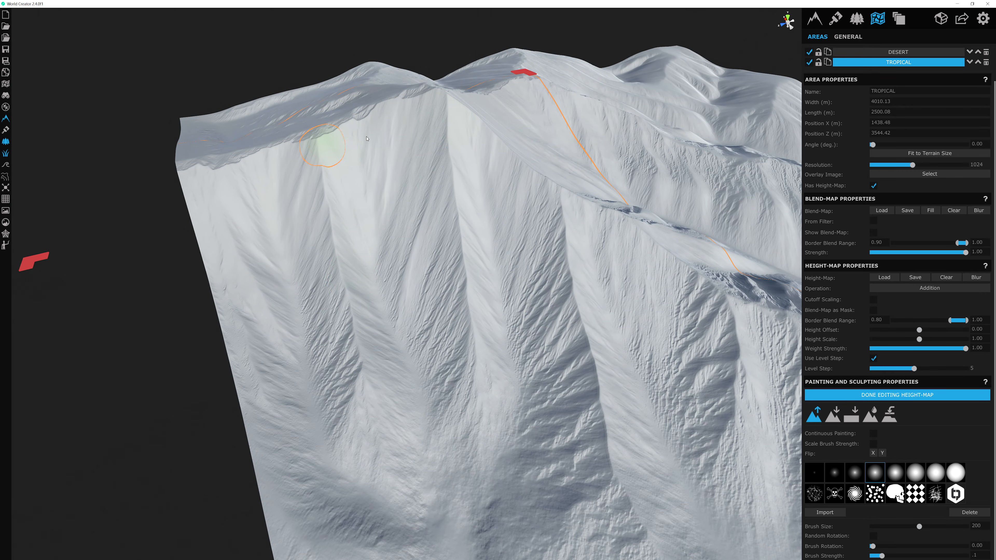
{"action": "right_click_drag", "start_coordinate": [308, 157], "coordinate": [328, 199]}
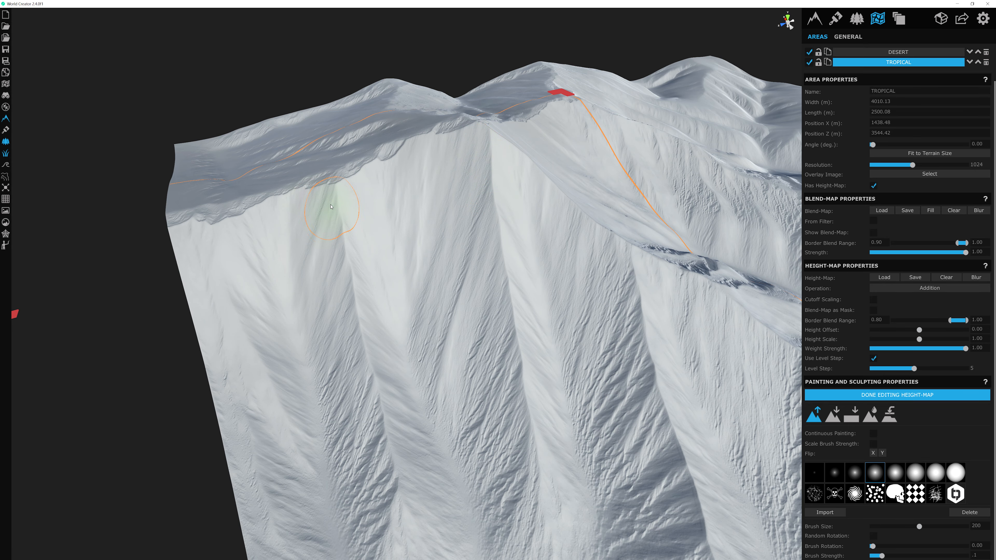
{"action": "scroll", "coordinate": [330, 207], "scroll_direction": "up", "scroll_amount": 3}
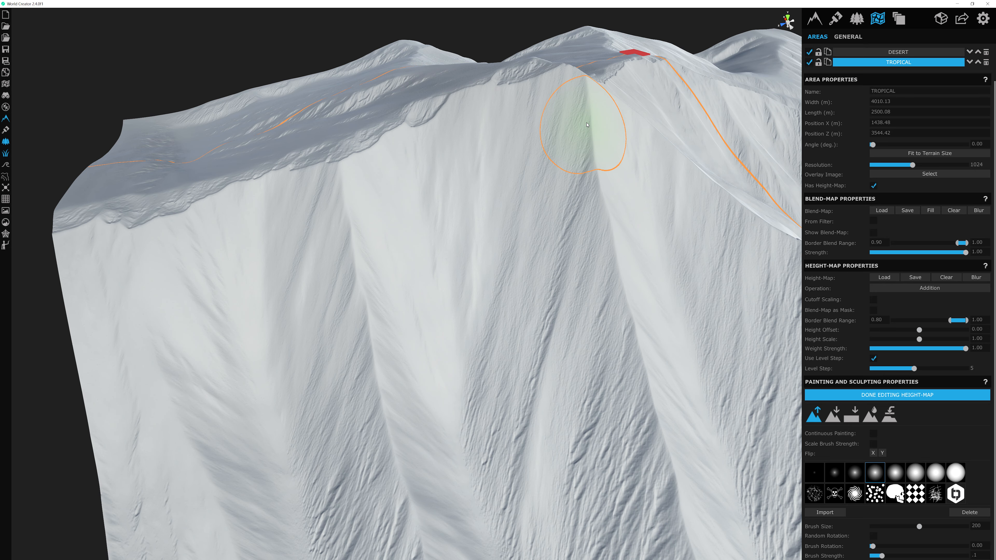
{"action": "right_click_drag", "start_coordinate": [587, 124], "coordinate": [372, 120]}
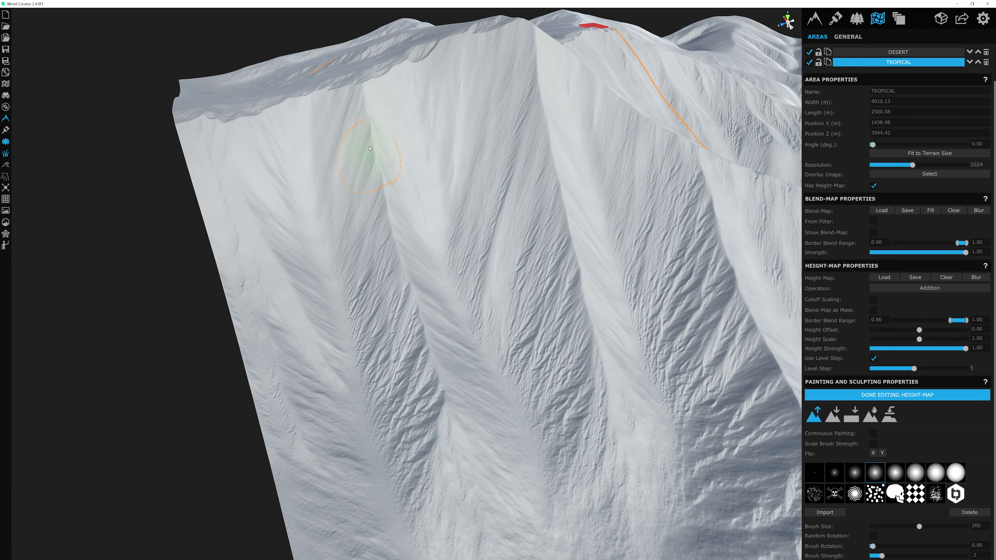
{"action": "mouse_move", "coordinate": [542, 65]}
{"action": "right_mouse_down"}
{"action": "mouse_move", "coordinate": [533, 84]}
{"action": "mouse_move", "coordinate": [373, 171]}
{"action": "right_mouse_up"}
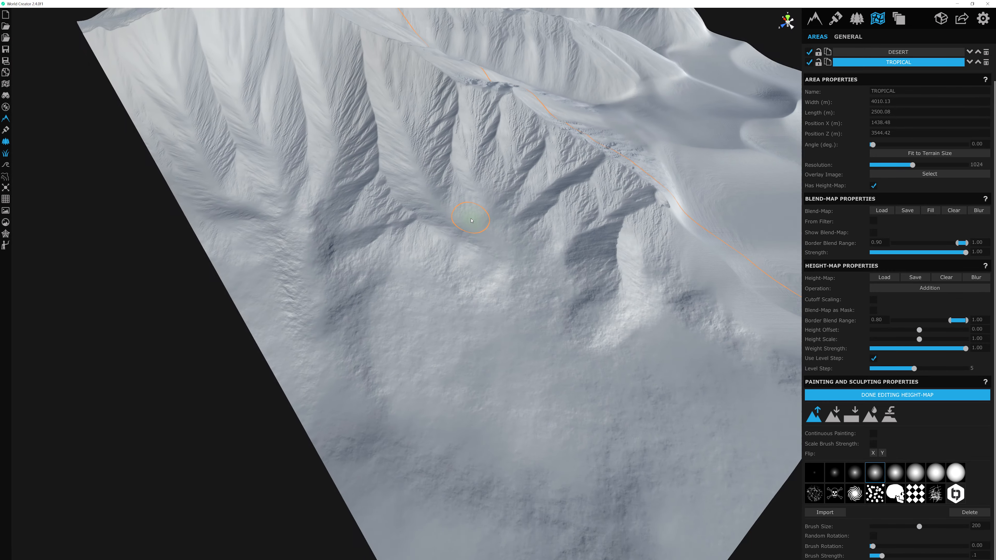
{"action": "mouse_move", "coordinate": [473, 218]}
{"action": "right_mouse_down"}
{"action": "mouse_move", "coordinate": [470, 273]}
{"action": "mouse_move", "coordinate": [539, 327]}
{"action": "mouse_move", "coordinate": [406, 203]}
{"action": "right_mouse_up"}
{"action": "middle_click_drag", "start_coordinate": [411, 159], "coordinate": [421, 224]}
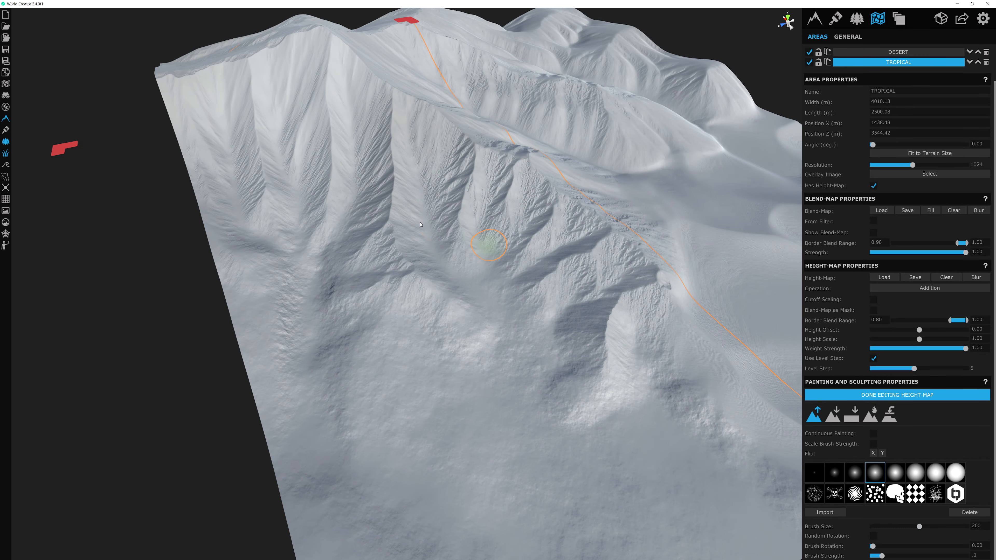
Step: Show the sketch texture and examine how the drawn branches and coastline line up with the sculpted ridges
{"action": "left_click", "coordinate": [6, 130]}
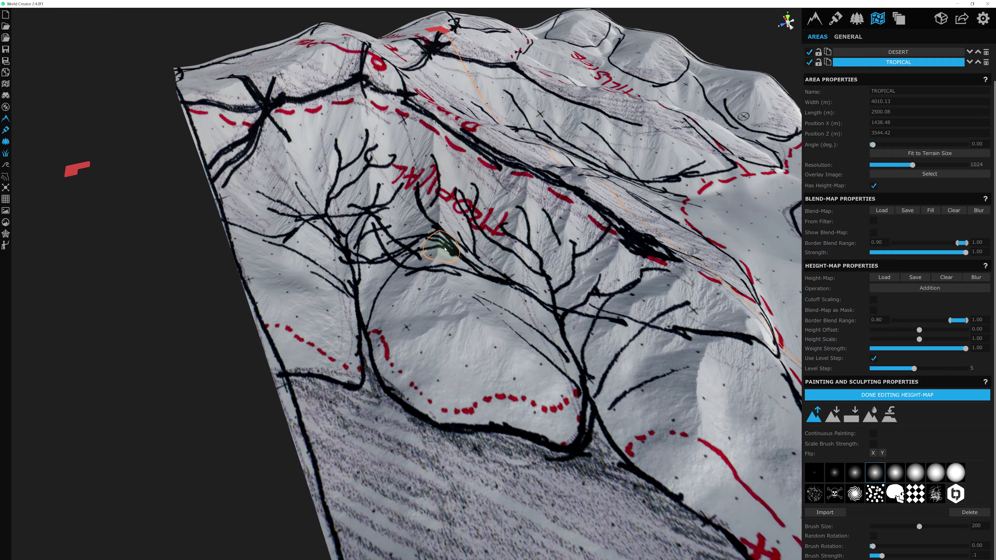
{"action": "middle_click_drag", "start_coordinate": [445, 249], "coordinate": [481, 274]}
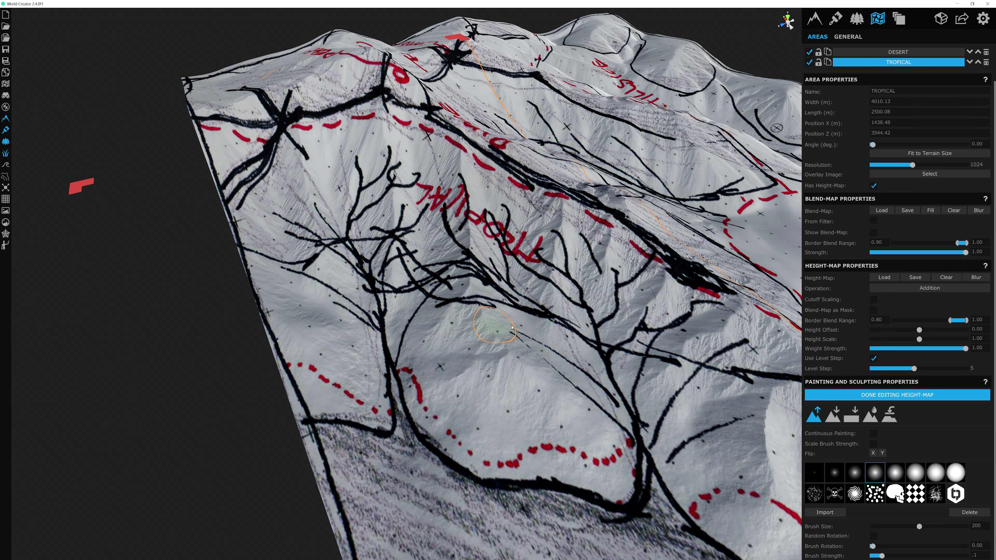
{"action": "middle_click_drag", "start_coordinate": [511, 322], "coordinate": [449, 277]}
{"action": "middle_click_drag", "start_coordinate": [348, 171], "coordinate": [366, 192]}
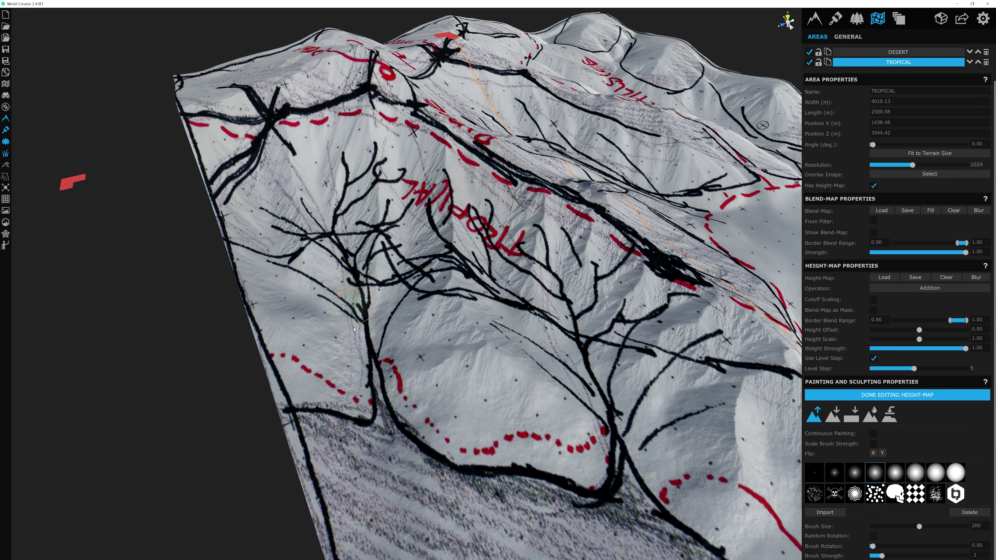
{"action": "scroll", "coordinate": [375, 355], "scroll_direction": "down", "scroll_amount": 3}
{"action": "middle_click_drag", "start_coordinate": [374, 355], "coordinate": [317, 286]}
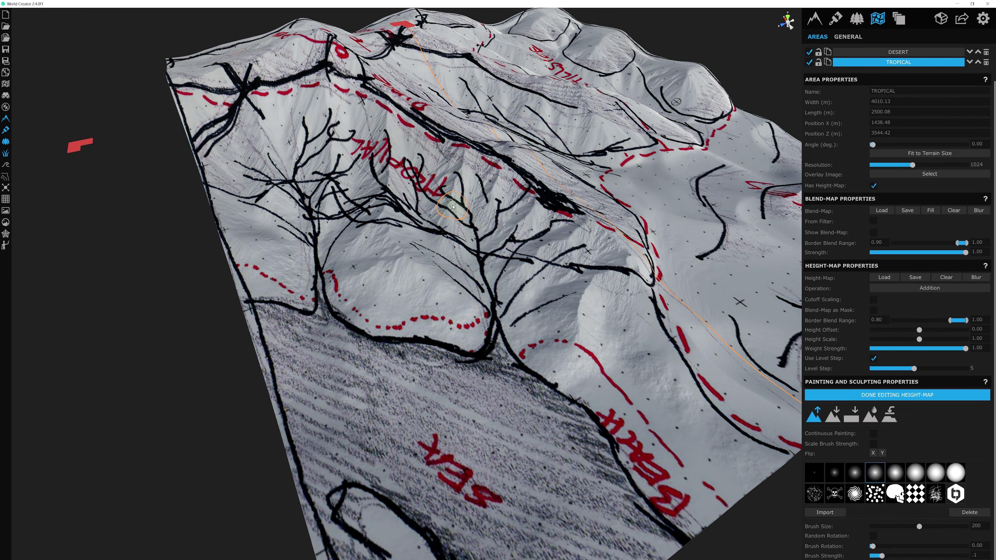
Step: Examine how the sketched tree branches and shoreline follow the sculpted spurs of the tropical slope
{"action": "scroll", "coordinate": [459, 205], "scroll_direction": "up", "scroll_amount": 3}
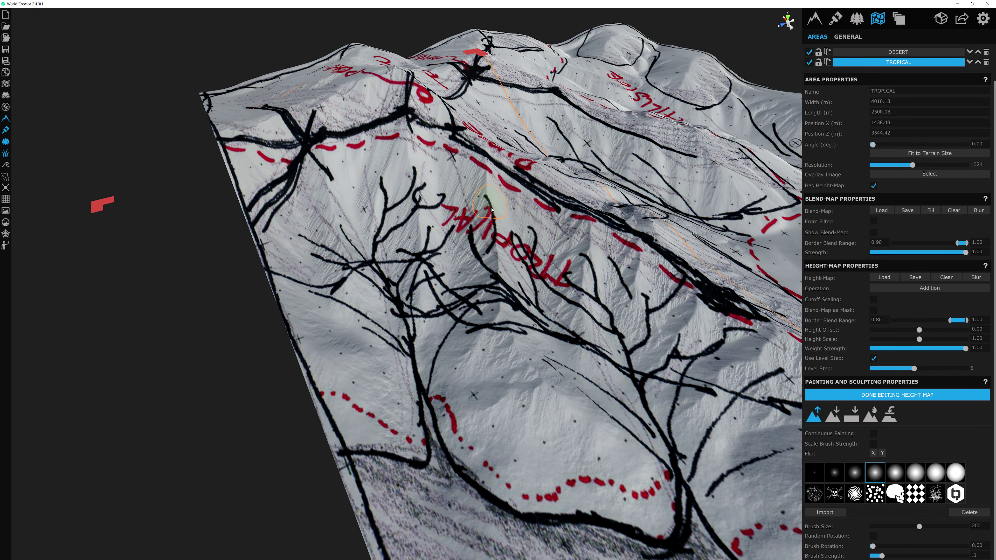
{"action": "middle_click_drag", "start_coordinate": [600, 480], "coordinate": [529, 392]}
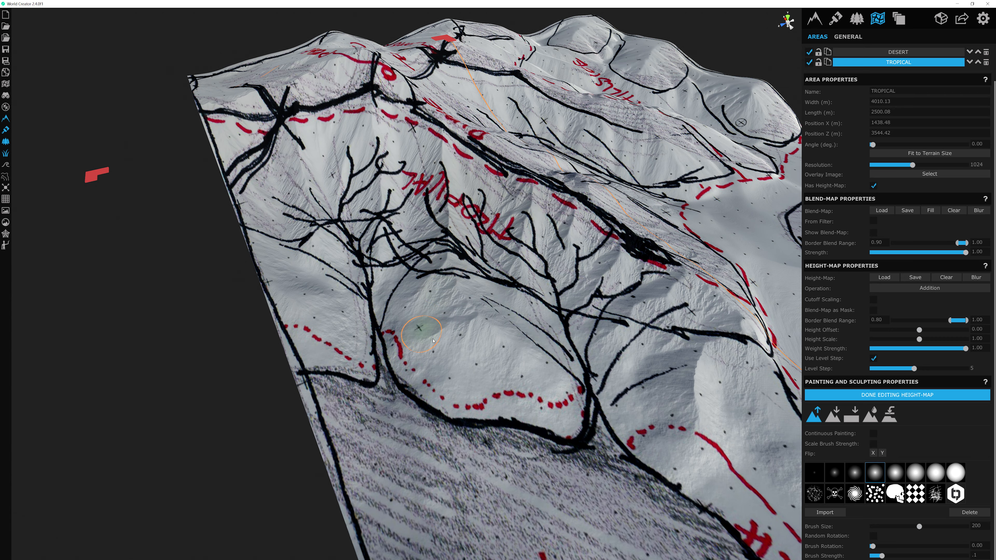
{"action": "scroll", "coordinate": [433, 340], "scroll_direction": "up", "scroll_amount": 3}
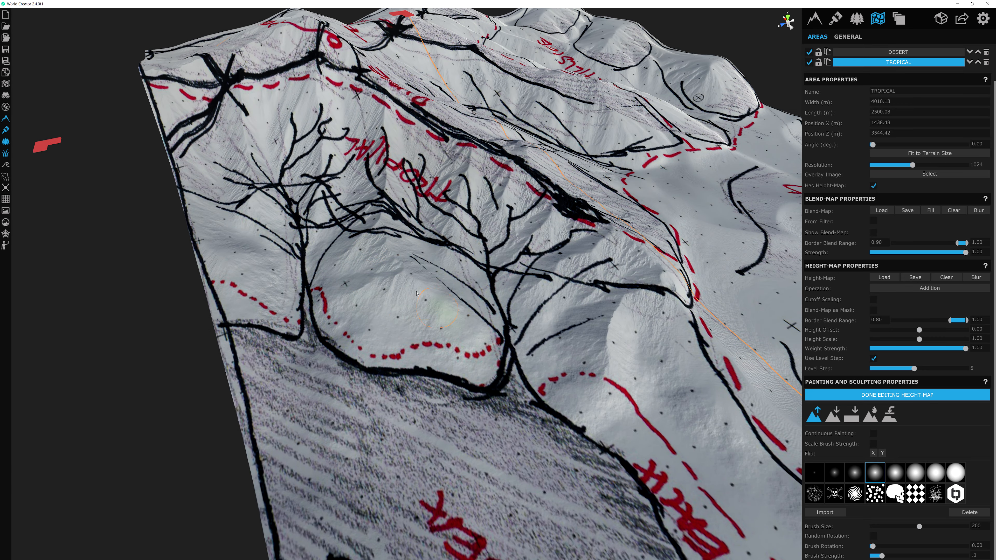
{"action": "mouse_move", "coordinate": [383, 289]}
{"action": "middle_mouse_down"}
{"action": "mouse_move", "coordinate": [398, 303]}
{"action": "mouse_move", "coordinate": [310, 199]}
{"action": "mouse_move", "coordinate": [437, 322]}
{"action": "mouse_move", "coordinate": [354, 195]}
{"action": "middle_mouse_up"}
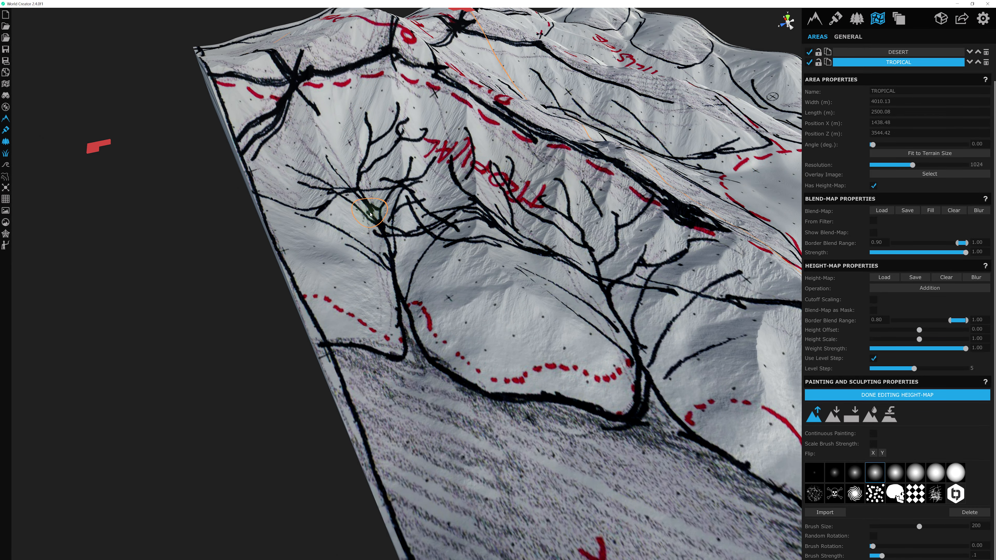
{"action": "middle_click_drag", "start_coordinate": [383, 216], "coordinate": [372, 201]}
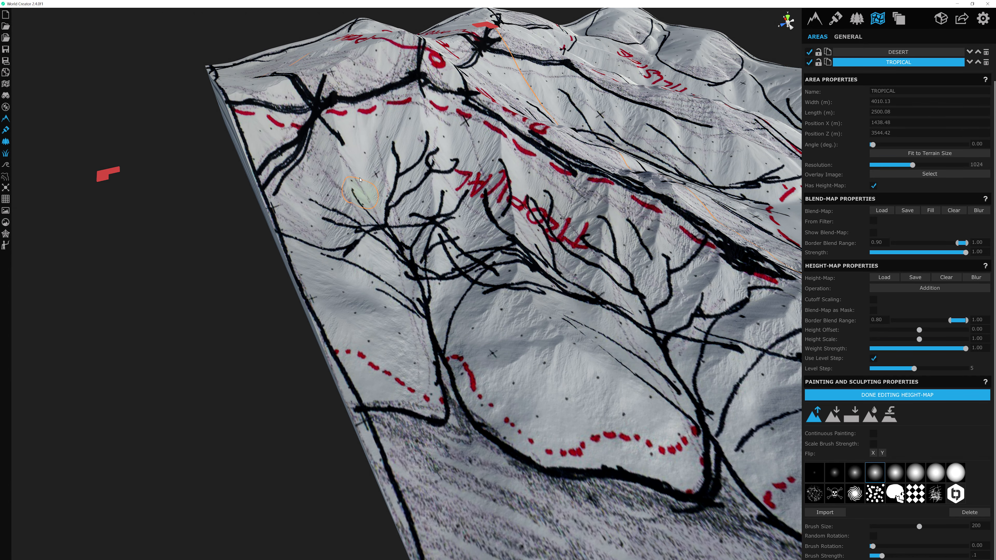
{"action": "middle_click_drag", "start_coordinate": [363, 165], "coordinate": [368, 155]}
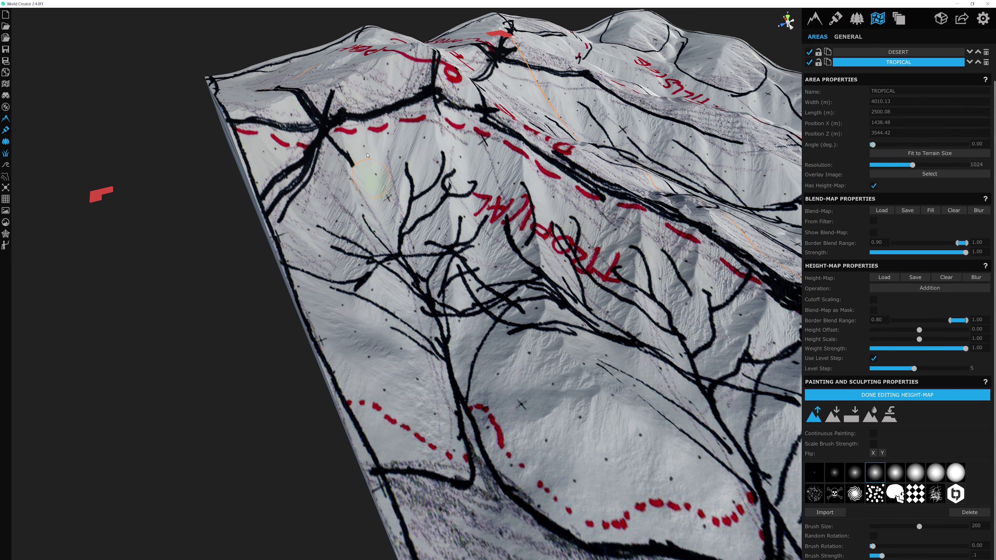
Step: Hide the sketch texture and examine the bare ridges, valleys and lower slopes down to the sea area
{"action": "left_click", "coordinate": [6, 130]}
{"action": "middle_click_drag", "start_coordinate": [384, 111], "coordinate": [368, 89]}
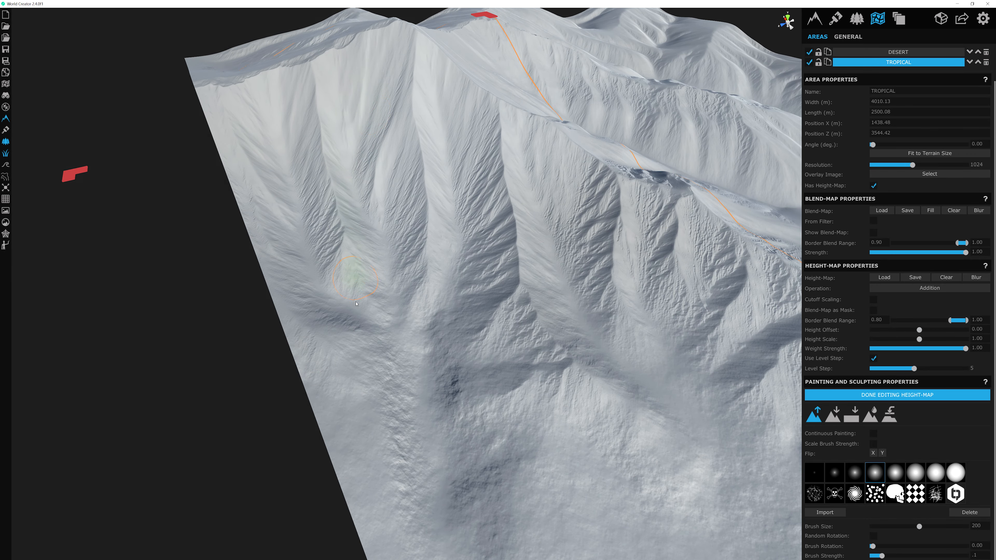
{"action": "scroll", "coordinate": [356, 303], "scroll_direction": "up", "scroll_amount": 5}
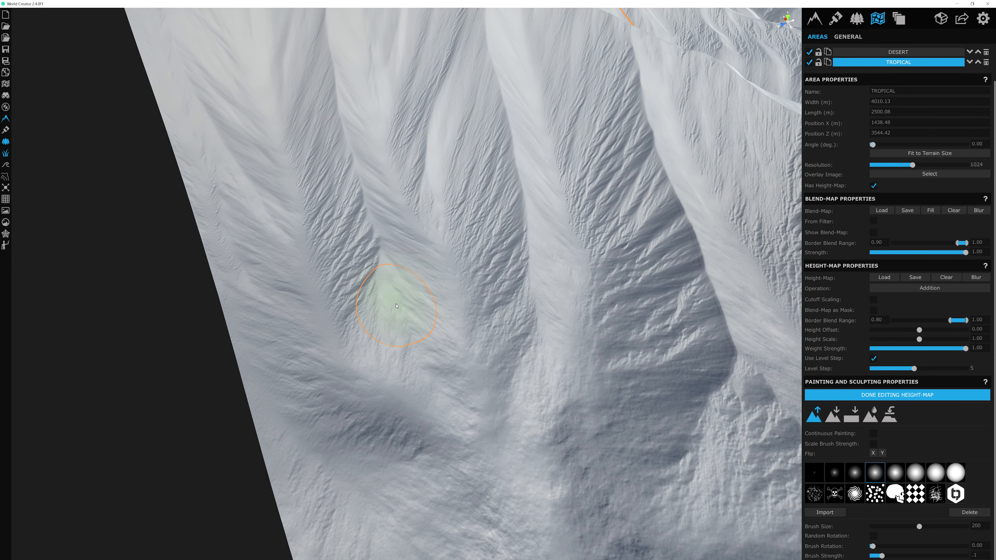
{"action": "scroll", "coordinate": [396, 306], "scroll_direction": "up", "scroll_amount": 2}
{"action": "left_click_drag", "start_coordinate": [393, 304], "coordinate": [403, 316]}
{"action": "scroll", "coordinate": [403, 329], "scroll_direction": "down", "scroll_amount": 7}
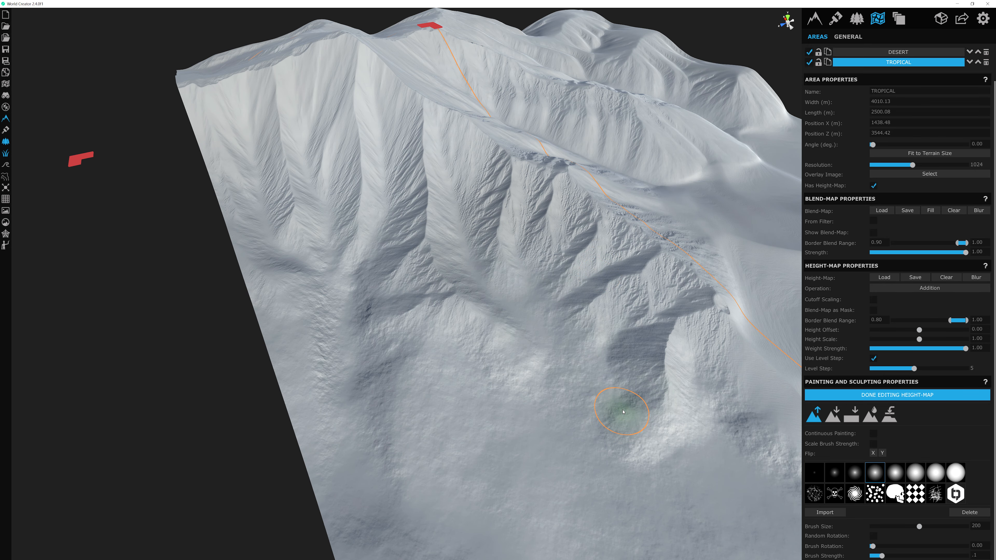
{"action": "mouse_move", "coordinate": [429, 199]}
{"action": "middle_mouse_down"}
{"action": "mouse_move", "coordinate": [444, 216]}
{"action": "mouse_move", "coordinate": [427, 239]}
{"action": "mouse_move", "coordinate": [372, 230]}
{"action": "middle_mouse_up"}
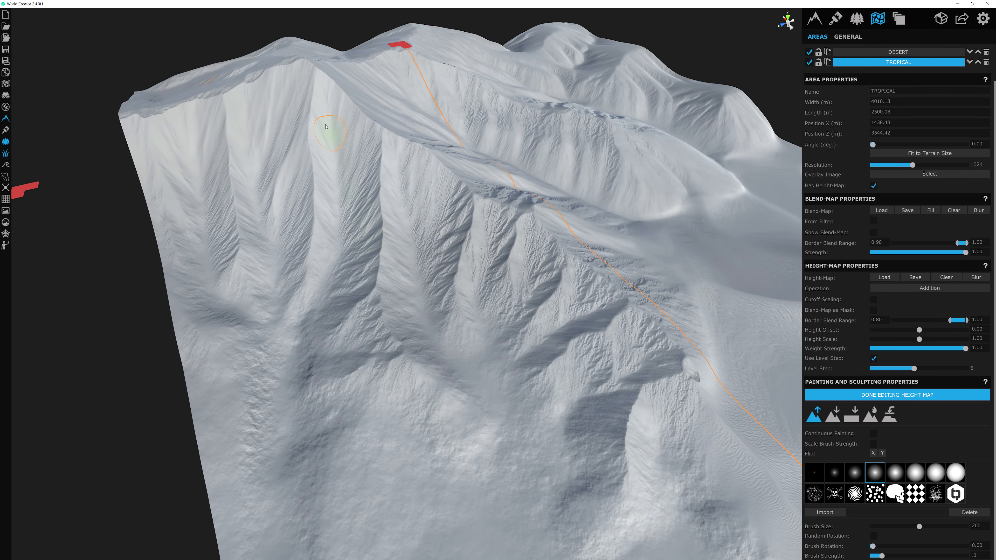
{"action": "key", "text": "a"}
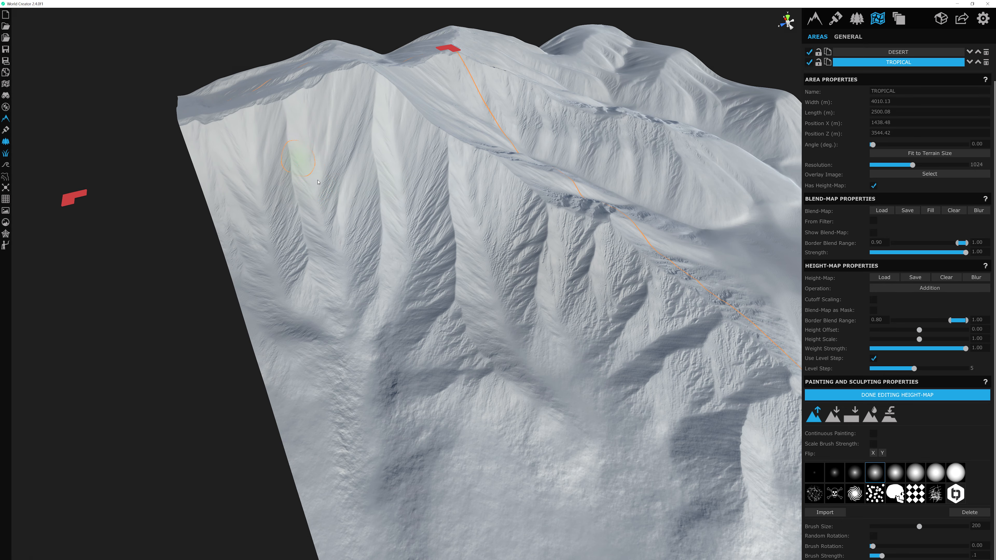
{"action": "key", "text": "s"}
{"action": "key", "text": "w"}
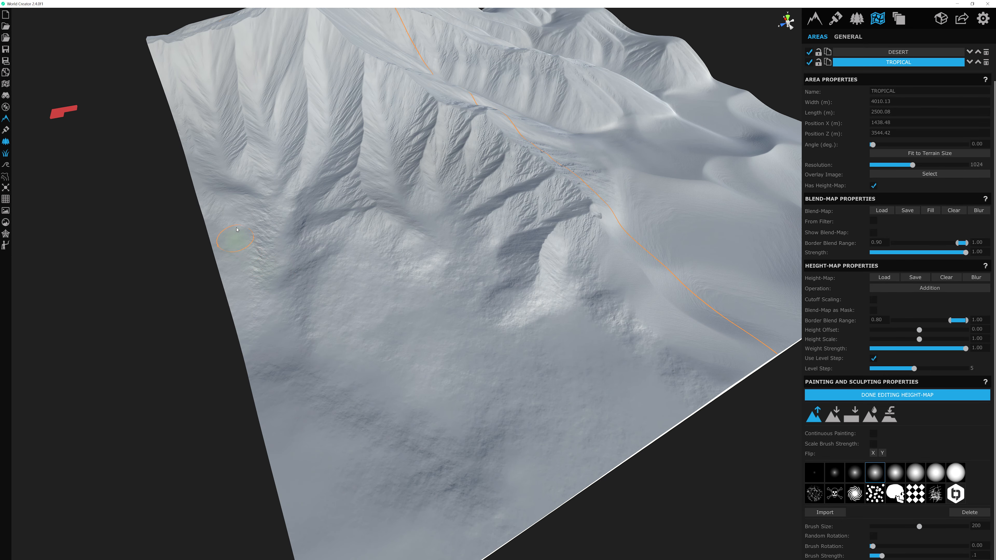
{"action": "mouse_move", "coordinate": [236, 230]}
{"action": "middle_mouse_down"}
{"action": "mouse_move", "coordinate": [292, 240]}
{"action": "mouse_move", "coordinate": [285, 235]}
{"action": "middle_mouse_up"}
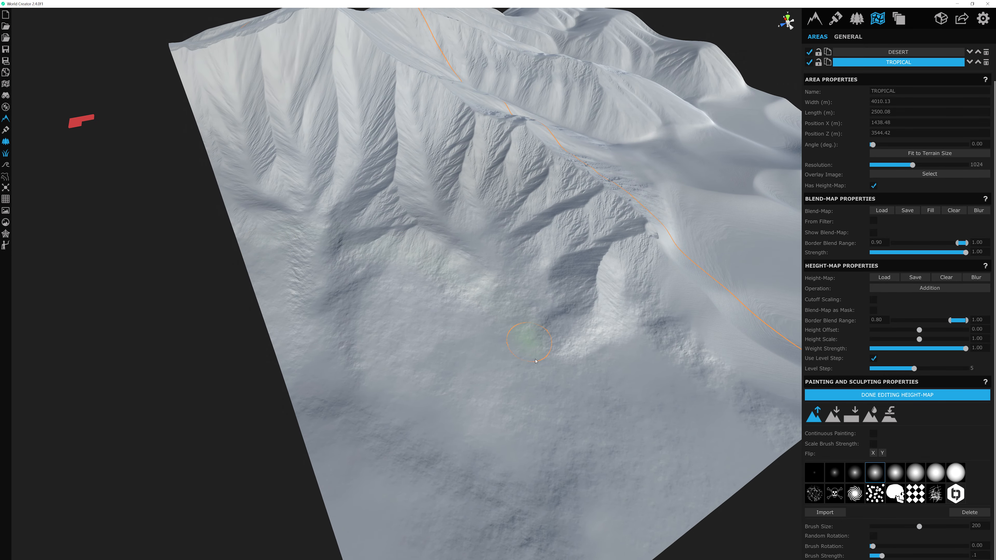
{"action": "middle_click_drag", "start_coordinate": [616, 395], "coordinate": [559, 316]}
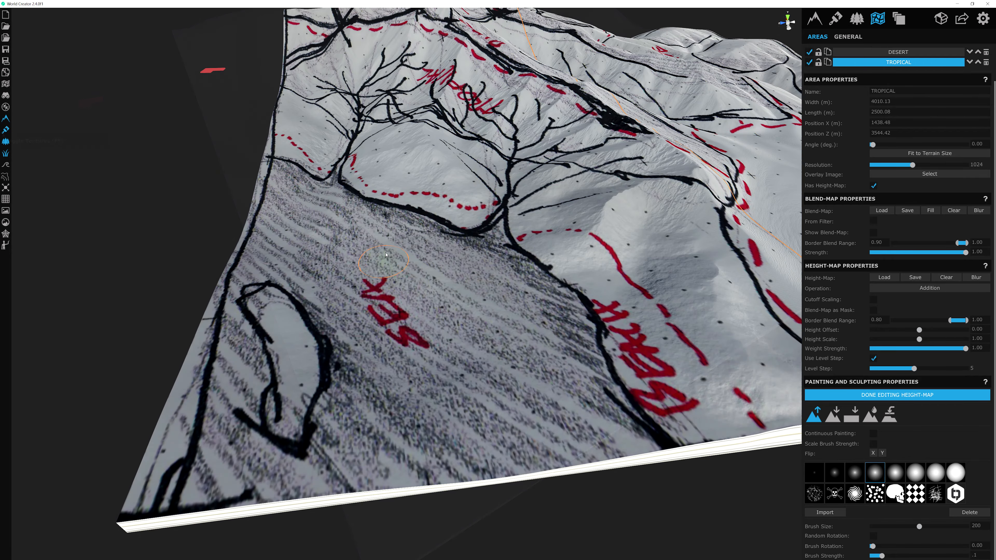
Step: Show the sketch over the sea area, turn on the terrain info, and set the height-flattening sculpt tool's height to -20
{"action": "left_click_drag", "start_coordinate": [410, 251], "coordinate": [463, 299], "text": "alt"}
{"action": "middle_click_drag", "start_coordinate": [462, 298], "coordinate": [209, 243]}
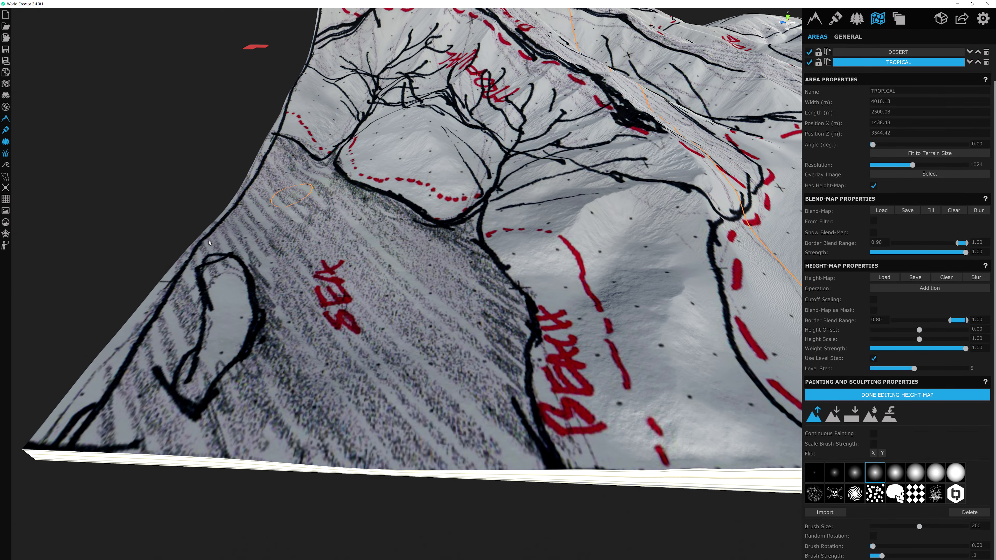
{"action": "middle_click_drag", "start_coordinate": [303, 243], "coordinate": [325, 274]}
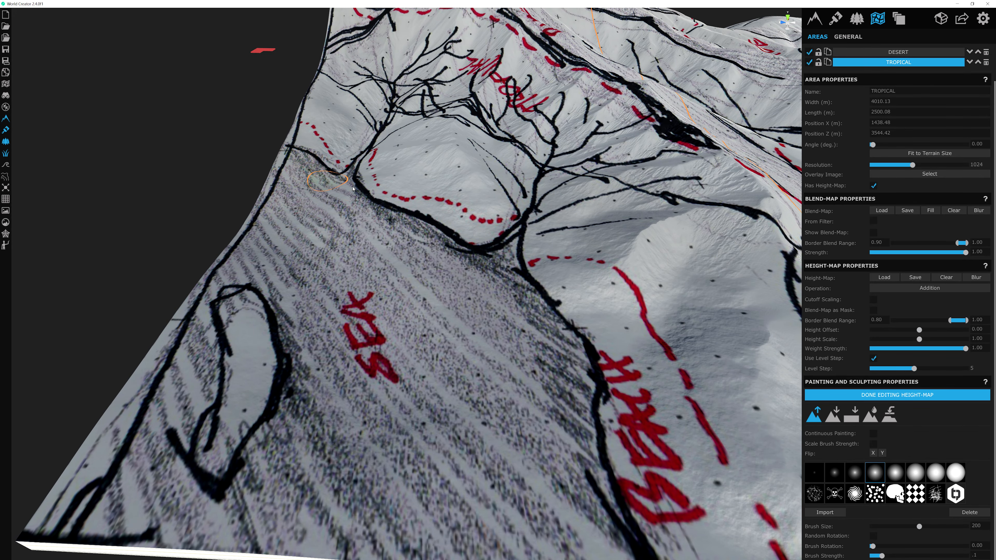
{"action": "scroll", "coordinate": [443, 289], "scroll_direction": "down", "scroll_amount": 1}
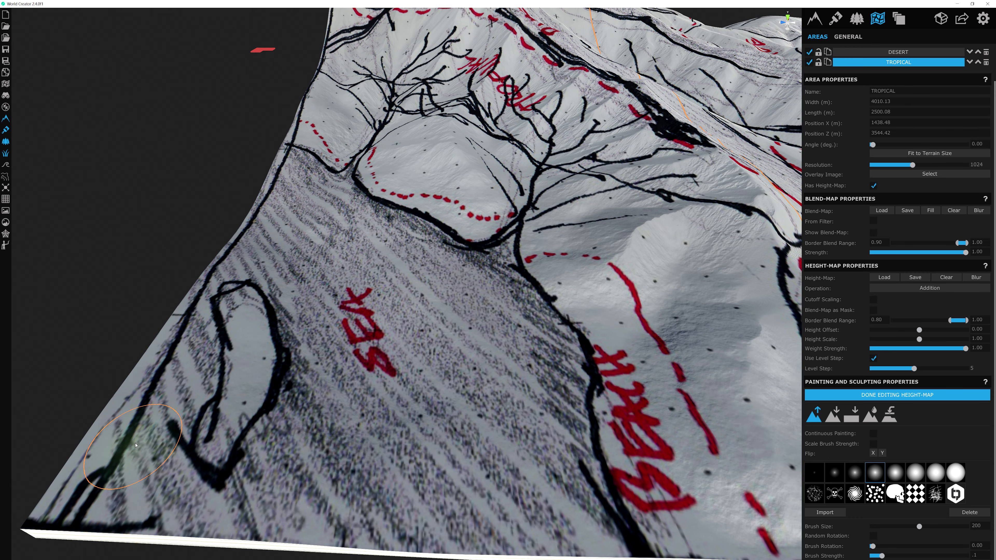
{"action": "left_click", "coordinate": [851, 419]}
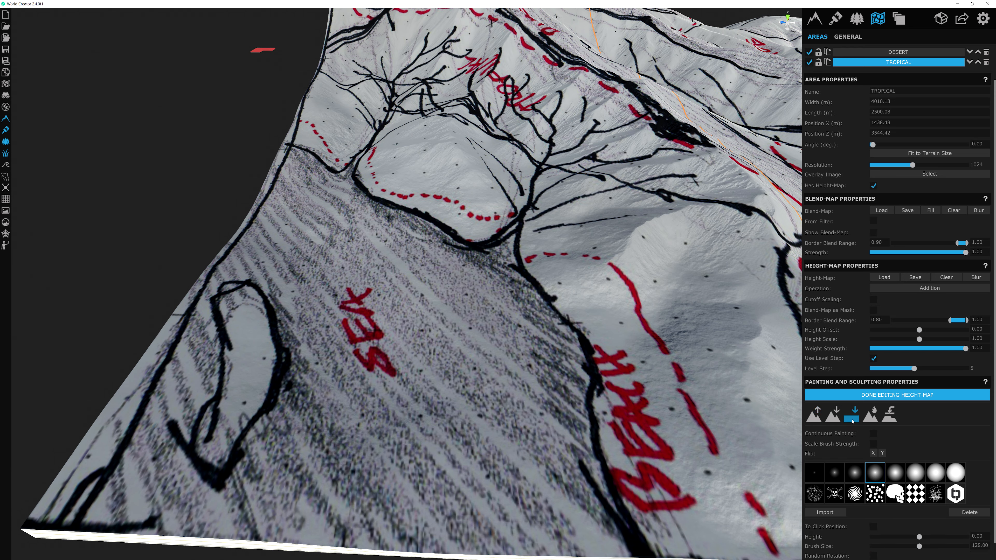
{"action": "left_click", "coordinate": [6, 98]}
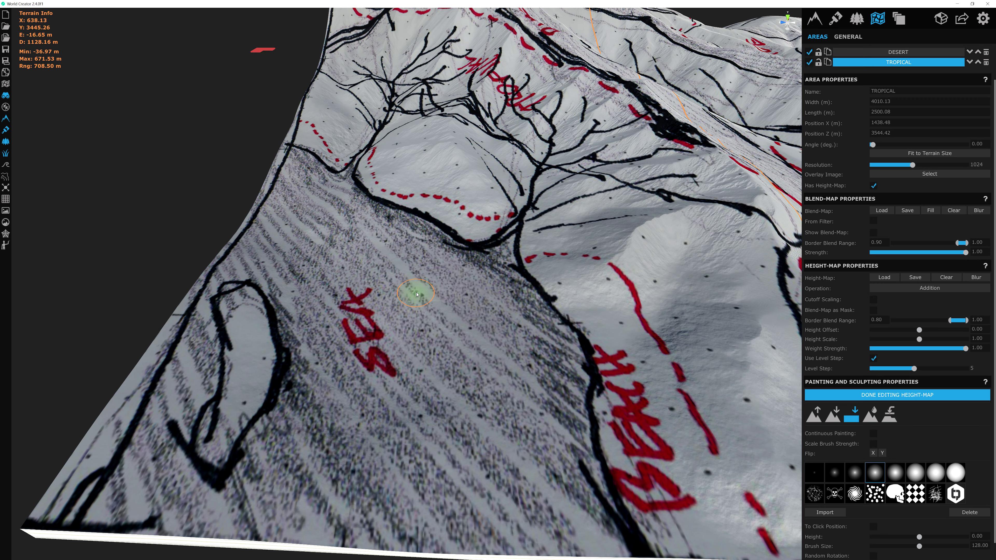
{"action": "scroll", "coordinate": [835, 533], "scroll_direction": "down", "scroll_amount": 1}
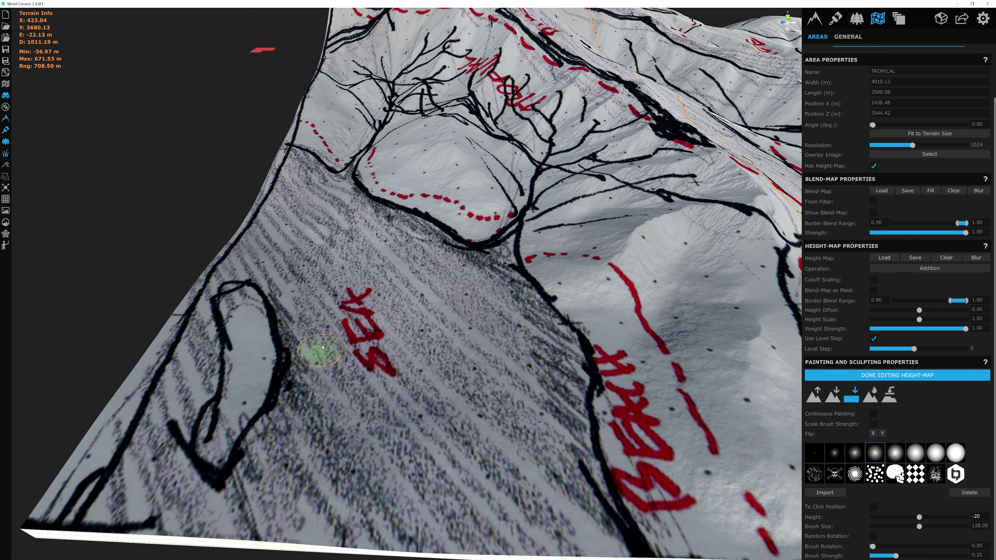
Step: Choose the hardest round brush for flattening and set its strength to 1.00 and its size to 300
{"action": "scroll", "coordinate": [314, 306], "scroll_direction": "down", "scroll_amount": 2}
{"action": "left_click", "coordinate": [895, 454]}
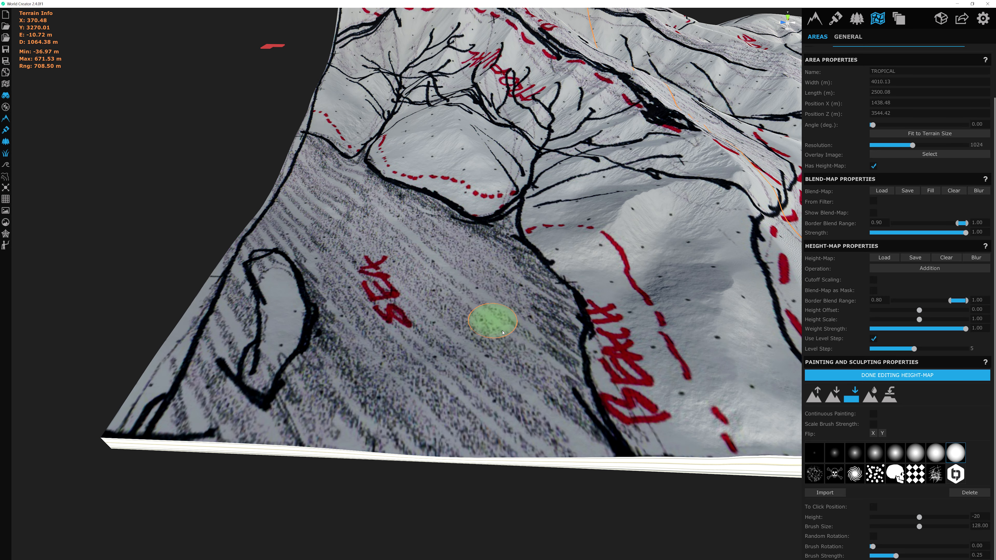
{"action": "scroll", "coordinate": [489, 317], "scroll_direction": "up", "scroll_amount": 2}
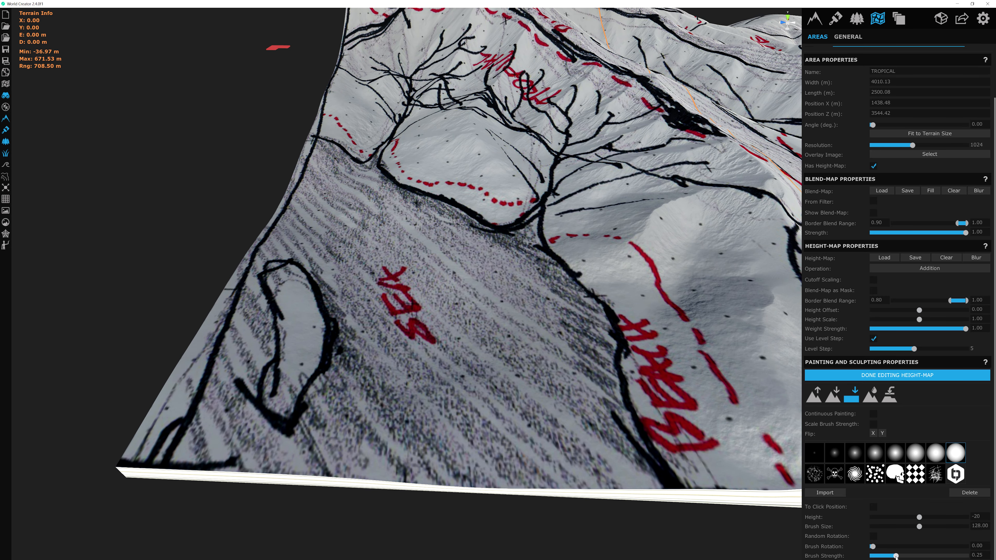
{"action": "left_click_drag", "start_coordinate": [896, 556], "coordinate": [970, 556]}
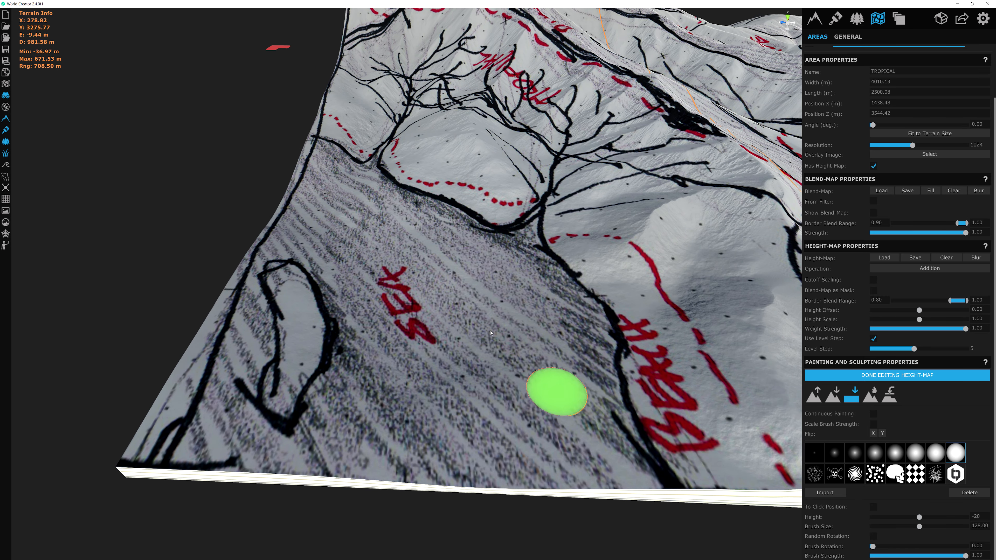
{"action": "scroll", "coordinate": [471, 310], "scroll_direction": "up", "scroll_amount": 2}
{"action": "left_click", "coordinate": [986, 526]}
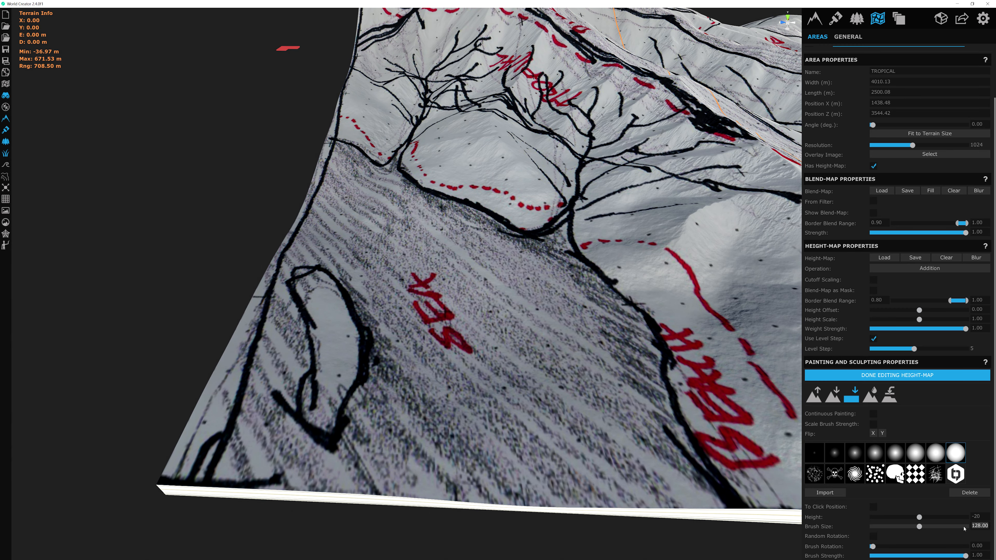
{"action": "key", "text": "Return"}
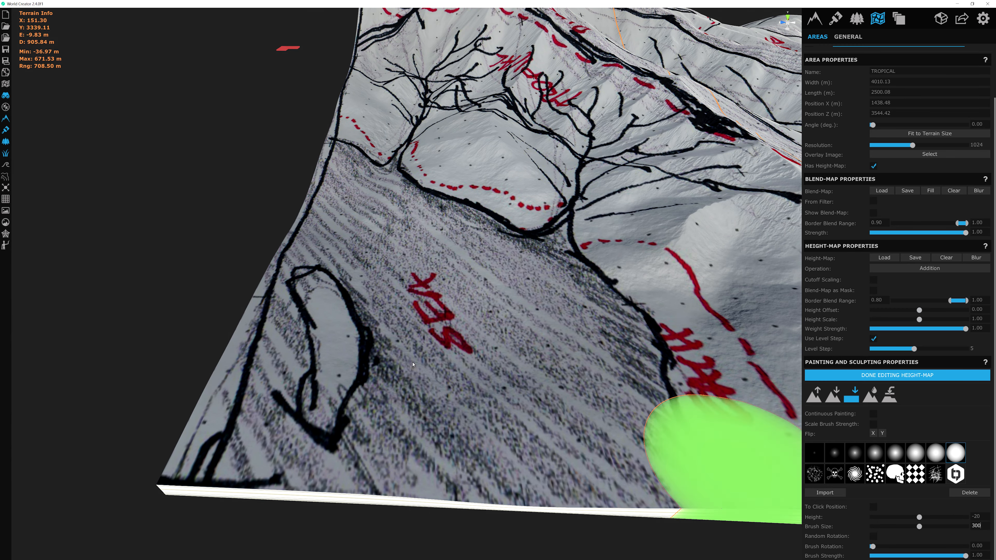
Step: Flatten the sketched sea area with the brush, from the terrain's outer edge across the seabed around the SEA label
{"action": "mouse_move", "coordinate": [373, 291]}
{"action": "right_mouse_down"}
{"action": "mouse_move", "coordinate": [341, 309]}
{"action": "mouse_move", "coordinate": [345, 322]}
{"action": "right_mouse_up"}
{"action": "mouse_move", "coordinate": [345, 321]}
{"action": "left_mouse_down"}
{"action": "mouse_move", "coordinate": [327, 251]}
{"action": "mouse_move", "coordinate": [229, 427]}
{"action": "mouse_move", "coordinate": [422, 507]}
{"action": "mouse_move", "coordinate": [351, 436]}
{"action": "mouse_move", "coordinate": [331, 250]}
{"action": "left_mouse_up"}
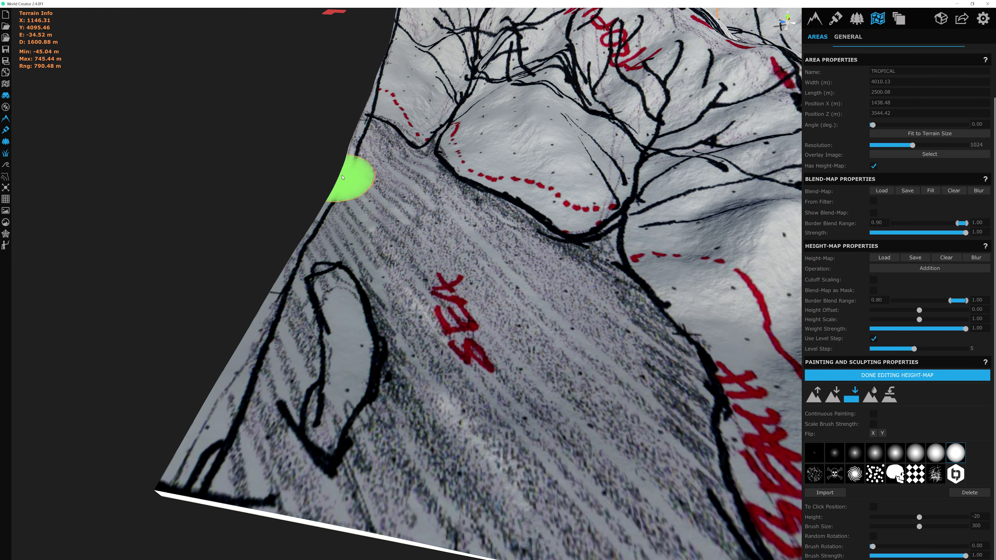
{"action": "mouse_move", "coordinate": [499, 259]}
{"action": "left_mouse_down"}
{"action": "mouse_move", "coordinate": [605, 364]}
{"action": "mouse_move", "coordinate": [521, 486]}
{"action": "mouse_move", "coordinate": [492, 279]}
{"action": "left_mouse_up"}
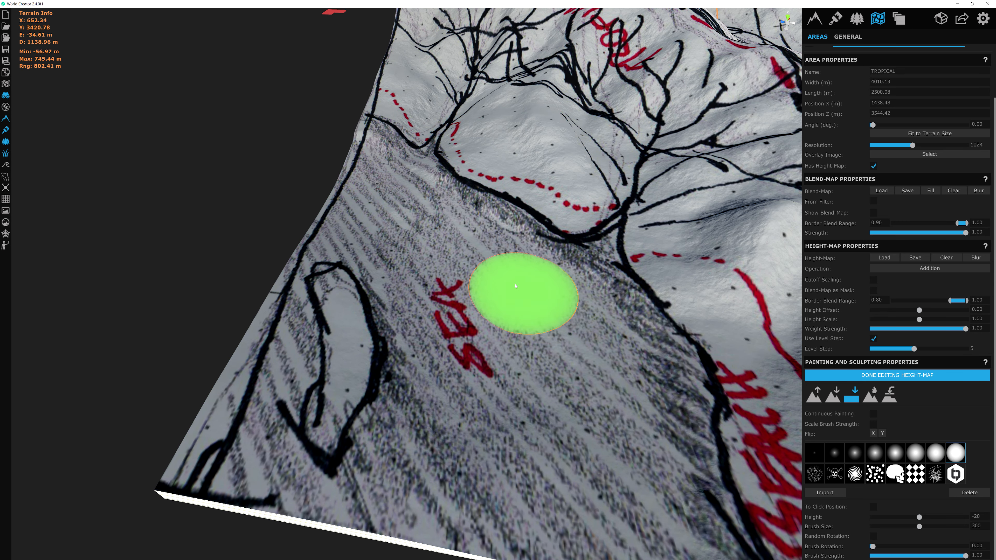
Step: Examine the flattened seabed and its elevations from low angles, from the terrain's edge to the island, shore and beach
{"action": "middle_click_drag", "start_coordinate": [391, 187], "coordinate": [467, 289]}
{"action": "scroll", "coordinate": [467, 289], "scroll_direction": "down", "scroll_amount": 3}
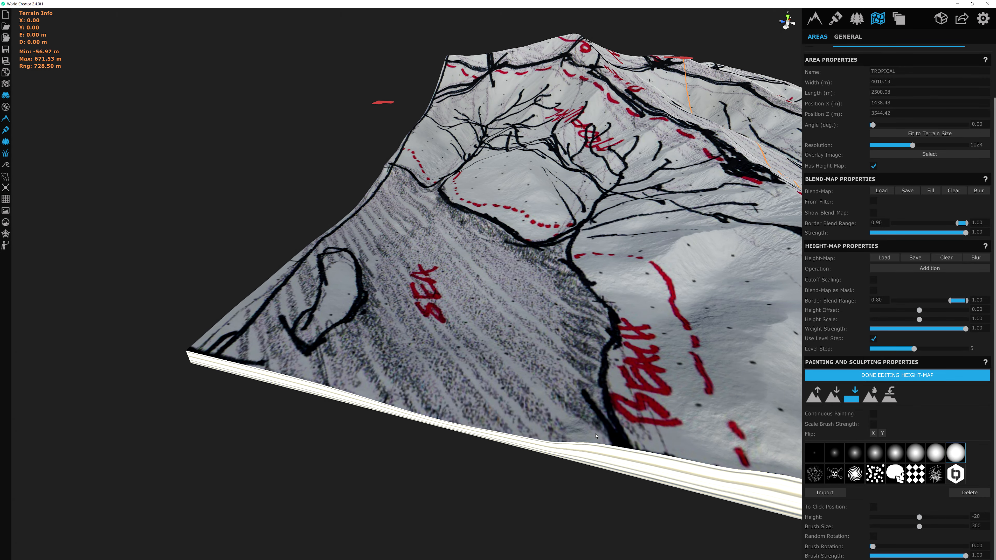
{"action": "scroll", "coordinate": [466, 325], "scroll_direction": "up", "scroll_amount": 6}
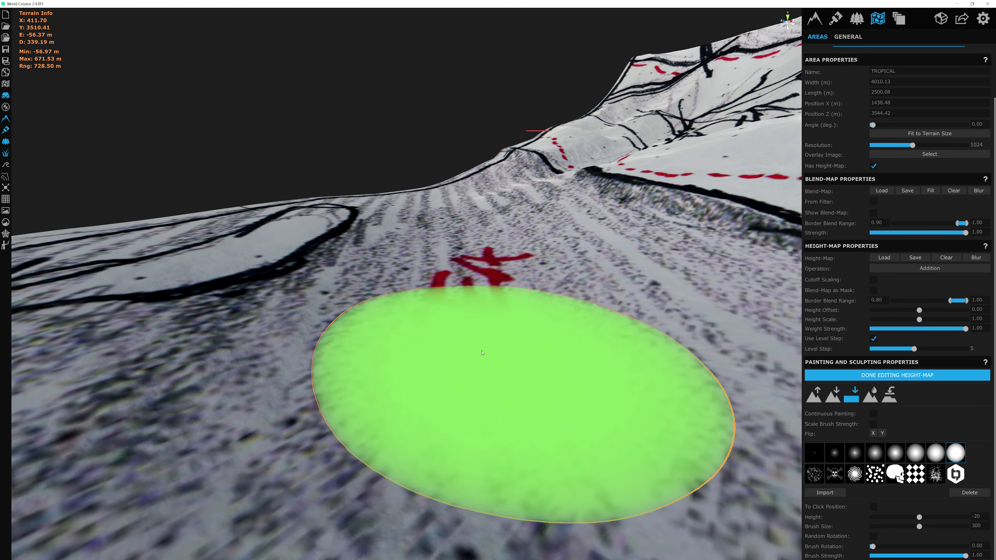
{"action": "scroll", "coordinate": [481, 353], "scroll_direction": "down", "scroll_amount": 6}
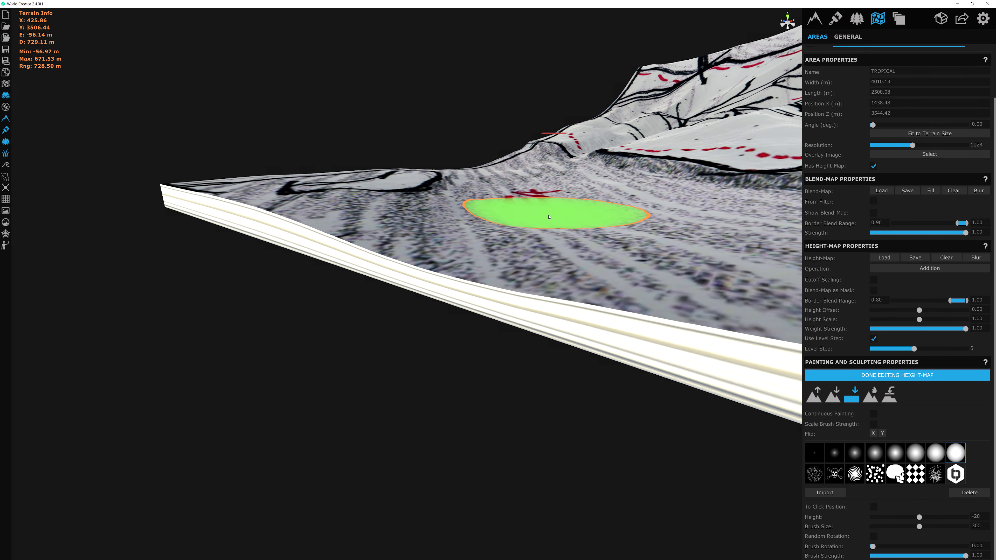
{"action": "scroll", "coordinate": [549, 216], "scroll_direction": "up", "scroll_amount": 2}
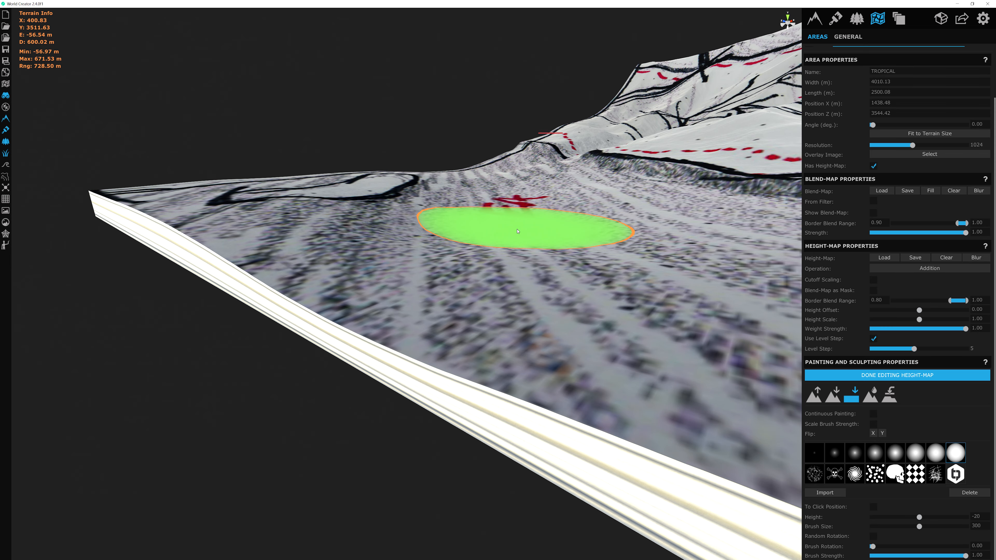
{"action": "scroll", "coordinate": [518, 232], "scroll_direction": "up", "scroll_amount": 4}
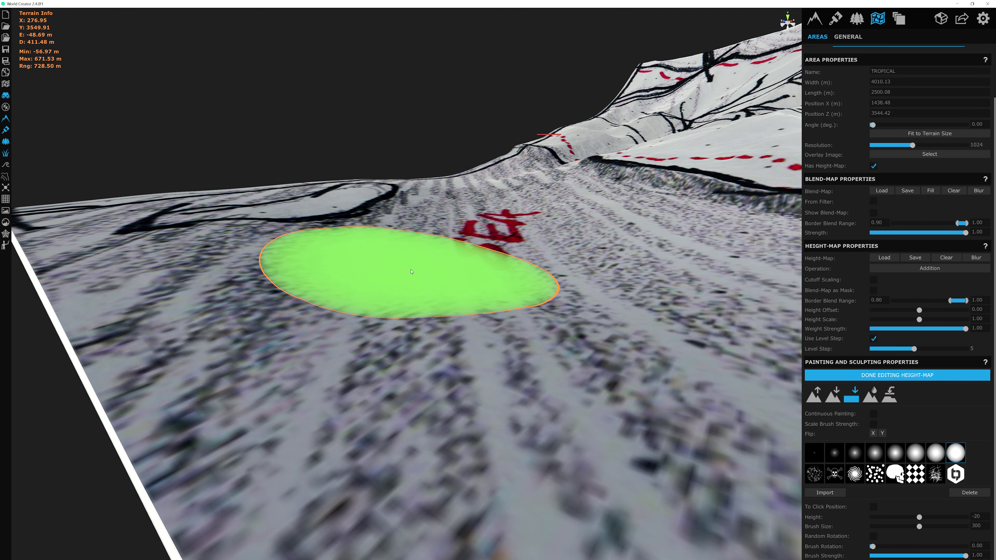
{"action": "scroll", "coordinate": [411, 272], "scroll_direction": "down", "scroll_amount": 4}
{"action": "mouse_move", "coordinate": [411, 272]}
{"action": "right_mouse_down"}
{"action": "mouse_move", "coordinate": [458, 318]}
{"action": "mouse_move", "coordinate": [511, 331]}
{"action": "mouse_move", "coordinate": [486, 296]}
{"action": "right_mouse_up"}
{"action": "scroll", "coordinate": [487, 296], "scroll_direction": "down", "scroll_amount": 4}
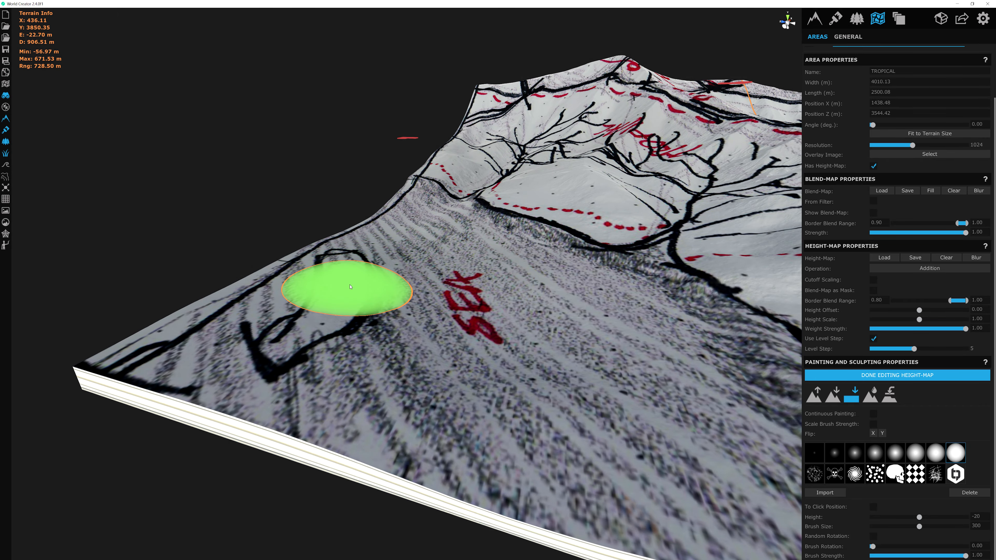
{"action": "scroll", "coordinate": [343, 284], "scroll_direction": "up", "scroll_amount": 4}
{"action": "scroll", "coordinate": [231, 279], "scroll_direction": "up", "scroll_amount": 3}
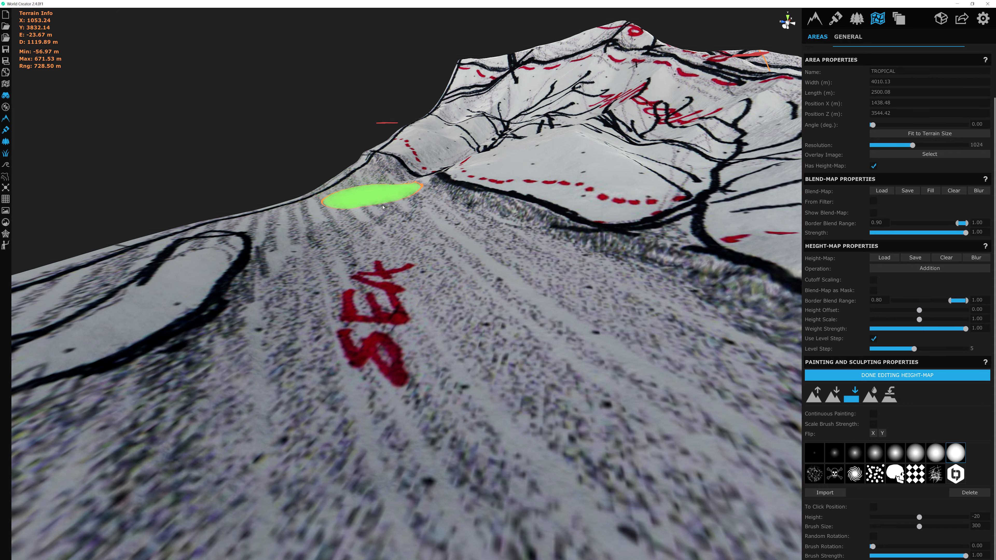
{"action": "middle_click_drag", "start_coordinate": [603, 341], "coordinate": [530, 316]}
{"action": "scroll", "coordinate": [530, 316], "scroll_direction": "down", "scroll_amount": 3}
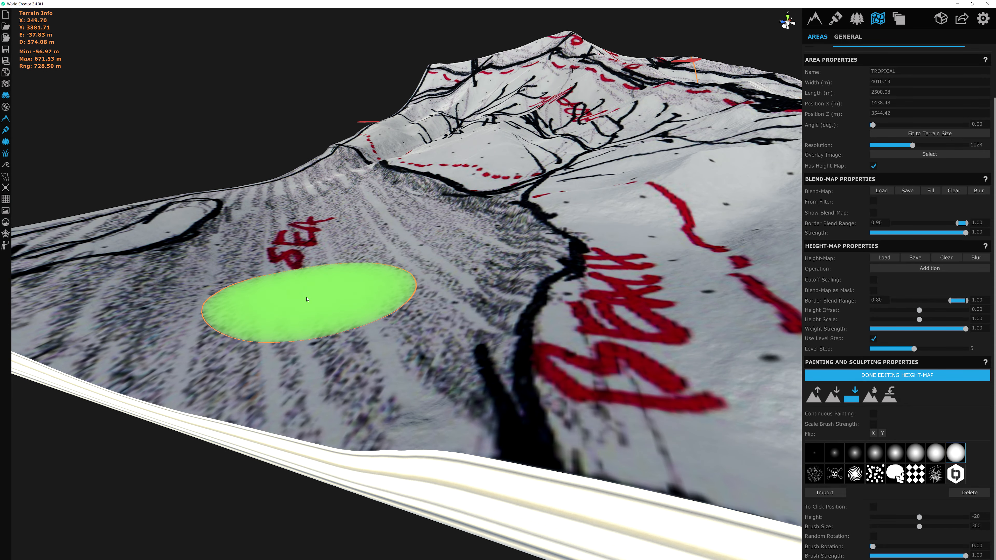
Step: Examine the transition from the seabed around the SEA label to the coastline and beach, checking elevations along the shore
{"action": "scroll", "coordinate": [335, 256], "scroll_direction": "up", "scroll_amount": 3}
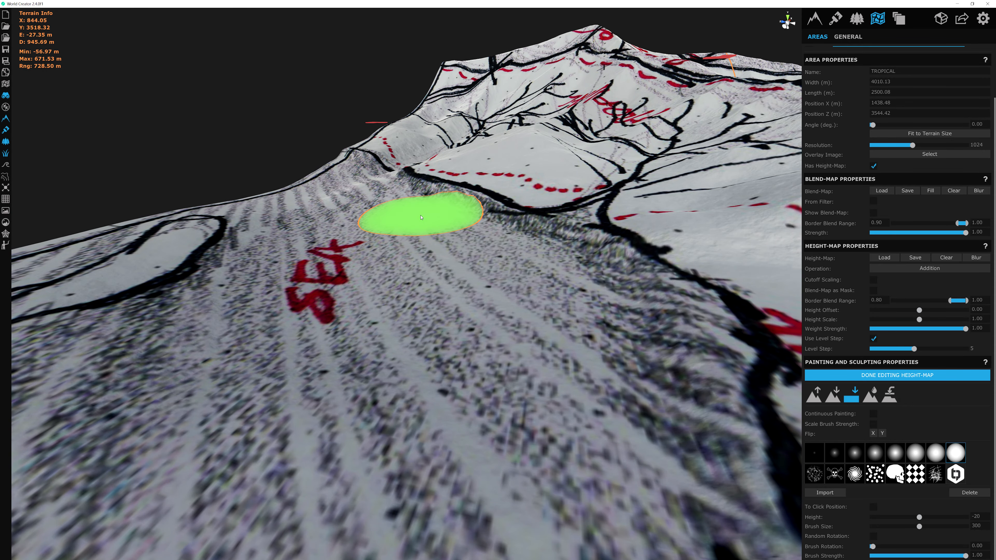
{"action": "scroll", "coordinate": [431, 214], "scroll_direction": "up", "scroll_amount": 3}
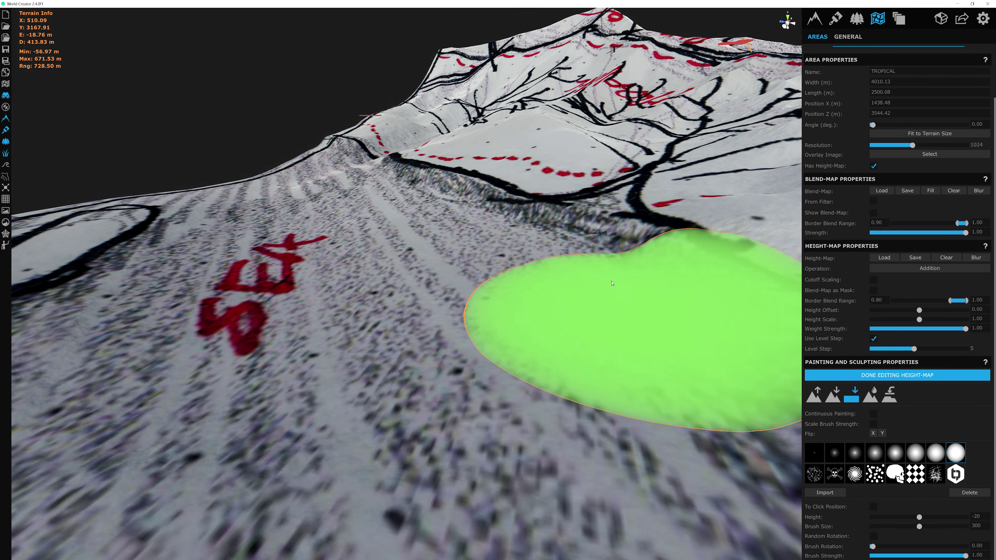
{"action": "scroll", "coordinate": [462, 249], "scroll_direction": "down", "scroll_amount": 3}
{"action": "scroll", "coordinate": [461, 247], "scroll_direction": "down", "scroll_amount": 3}
{"action": "scroll", "coordinate": [477, 292], "scroll_direction": "up", "scroll_amount": 5}
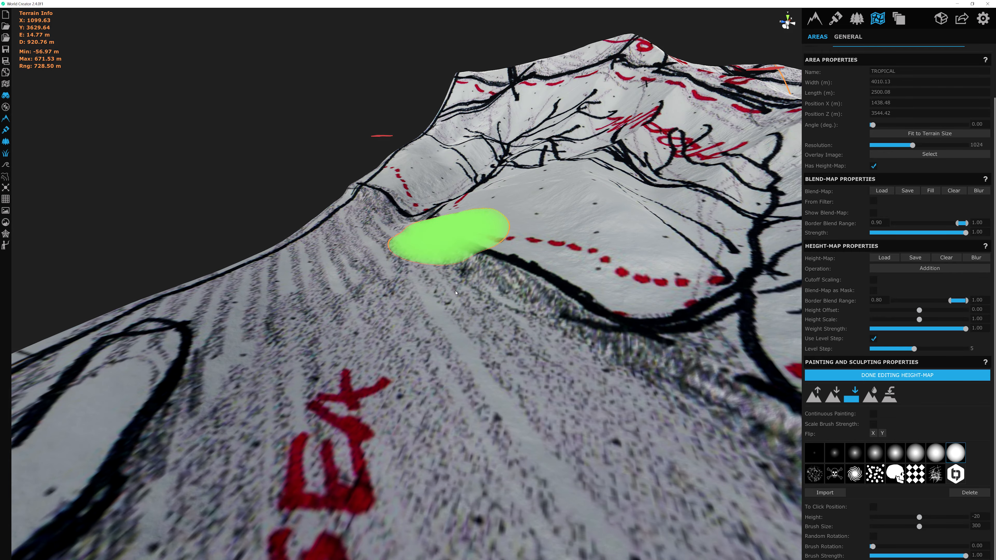
{"action": "scroll", "coordinate": [543, 341], "scroll_direction": "down", "scroll_amount": 3}
{"action": "right_click_drag", "start_coordinate": [534, 322], "coordinate": [529, 356]}
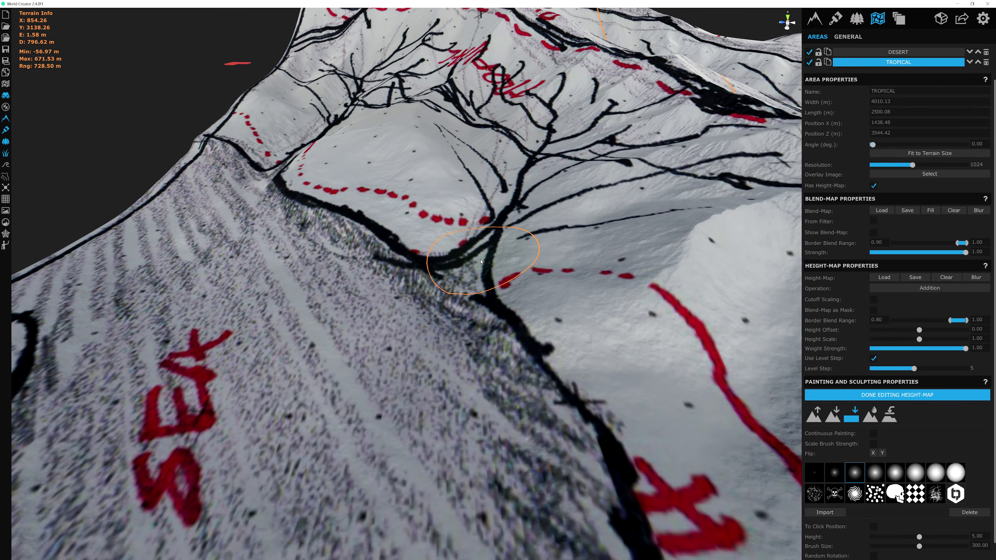
{"action": "scroll", "coordinate": [481, 261], "scroll_direction": "down", "scroll_amount": 3}
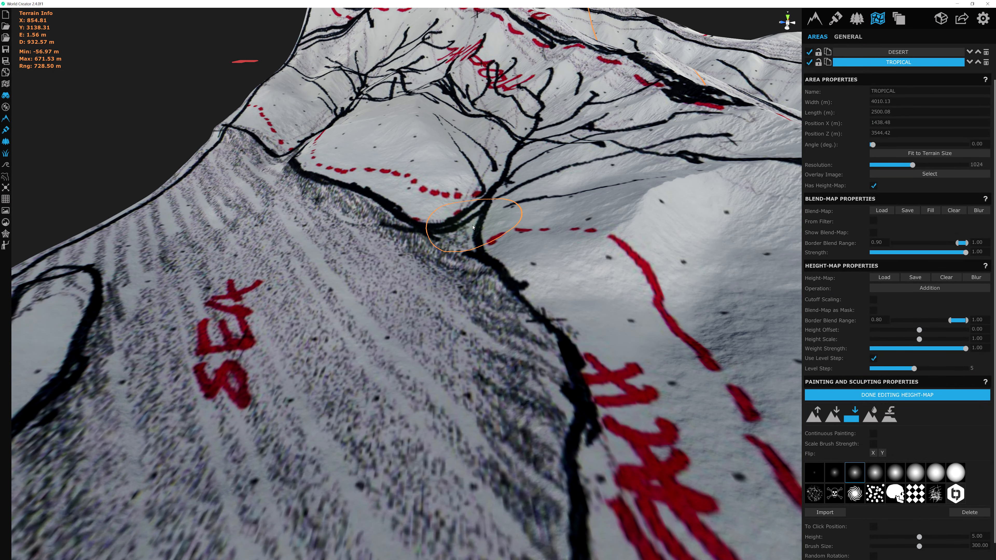
{"action": "scroll", "coordinate": [400, 190], "scroll_direction": "up", "scroll_amount": 2}
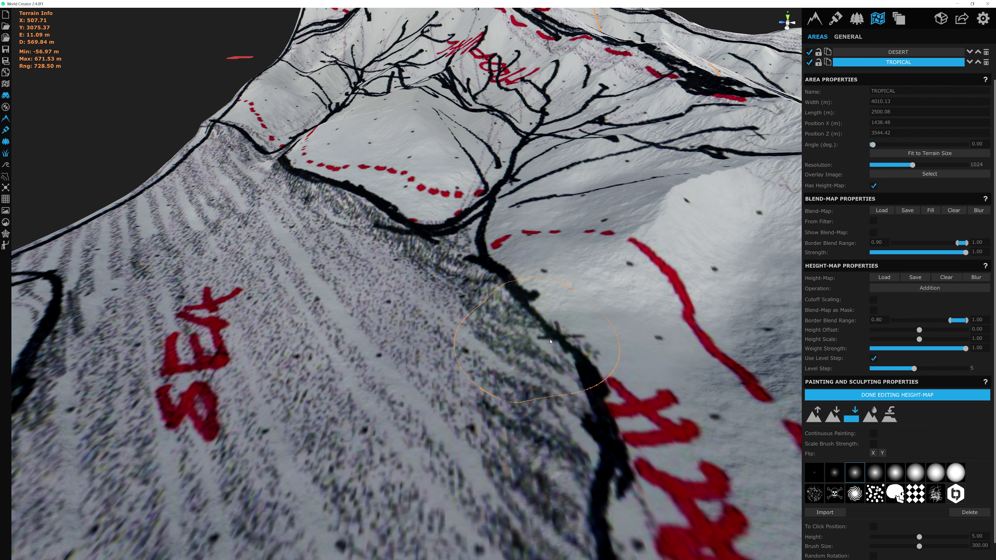
Step: Smooth the coastline between the seabed and land with the smoothing sculpt tool at brush strength 0.15, and finish editing the height-map
{"action": "left_click", "coordinate": [869, 417]}
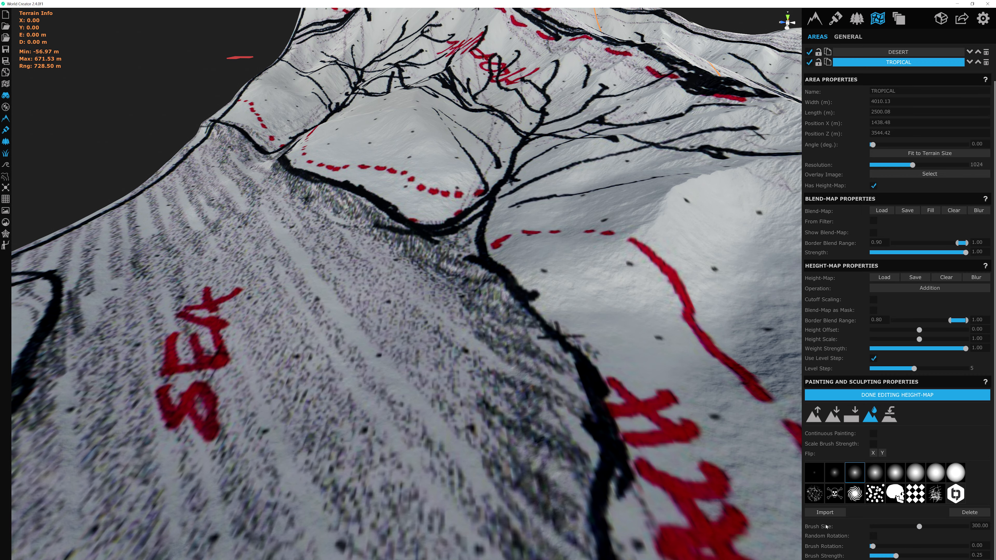
{"action": "key", "text": "s"}
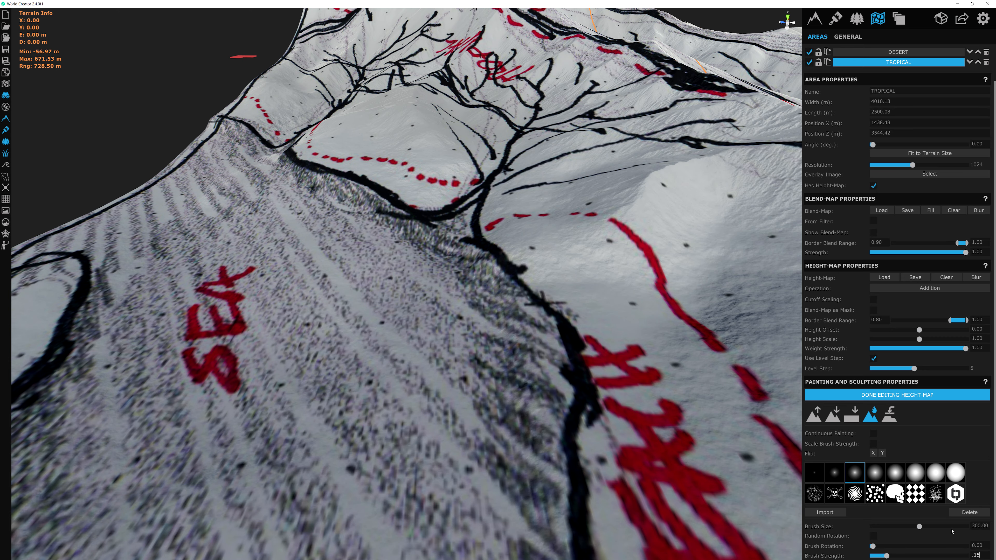
{"action": "scroll", "coordinate": [282, 216], "scroll_direction": "up", "scroll_amount": 3}
{"action": "scroll", "coordinate": [251, 189], "scroll_direction": "down", "scroll_amount": 2}
{"action": "mouse_move", "coordinate": [228, 168]}
{"action": "left_mouse_down"}
{"action": "mouse_move", "coordinate": [327, 227]}
{"action": "mouse_move", "coordinate": [346, 207]}
{"action": "mouse_move", "coordinate": [326, 204]}
{"action": "left_mouse_up"}
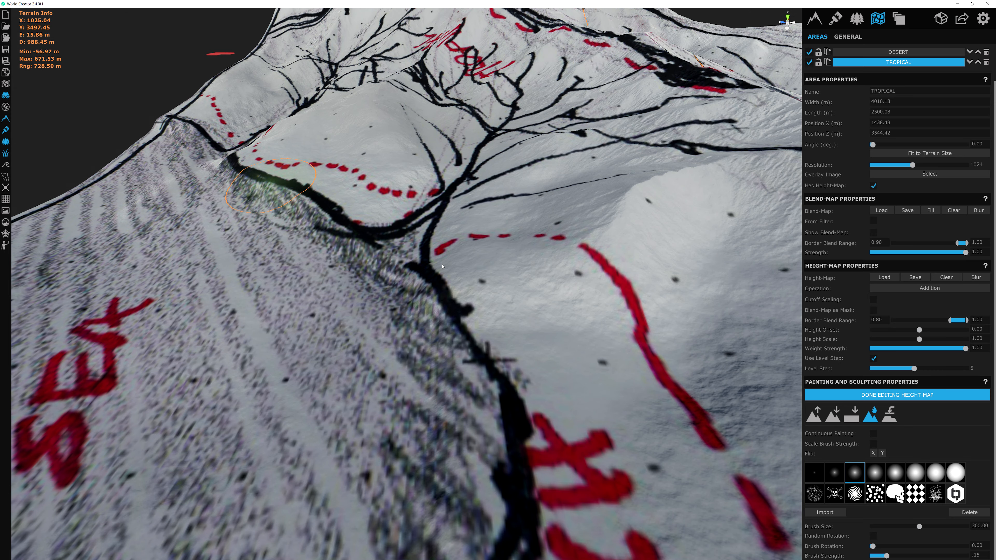
{"action": "scroll", "coordinate": [392, 192], "scroll_direction": "down", "scroll_amount": 2}
{"action": "mouse_move", "coordinate": [422, 180]}
{"action": "left_mouse_down"}
{"action": "mouse_move", "coordinate": [396, 169]}
{"action": "mouse_move", "coordinate": [443, 222]}
{"action": "mouse_move", "coordinate": [400, 355]}
{"action": "mouse_move", "coordinate": [411, 212]}
{"action": "mouse_move", "coordinate": [342, 155]}
{"action": "mouse_move", "coordinate": [271, 143]}
{"action": "mouse_move", "coordinate": [278, 139]}
{"action": "left_mouse_up"}
{"action": "scroll", "coordinate": [278, 138], "scroll_direction": "up", "scroll_amount": 3}
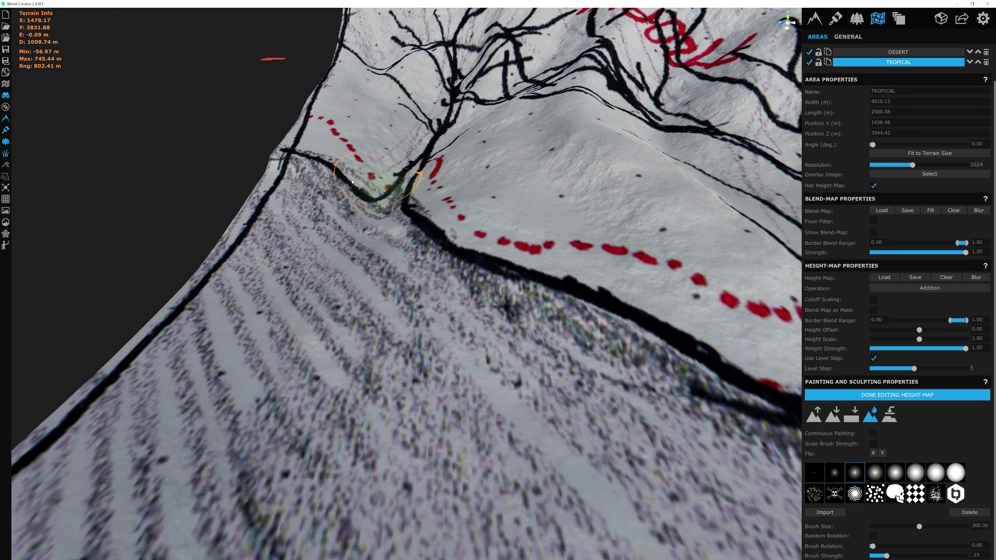
{"action": "mouse_move", "coordinate": [395, 189]}
{"action": "left_mouse_down"}
{"action": "mouse_move", "coordinate": [283, 162]}
{"action": "mouse_move", "coordinate": [434, 145]}
{"action": "mouse_move", "coordinate": [445, 270]}
{"action": "mouse_move", "coordinate": [335, 187]}
{"action": "mouse_move", "coordinate": [278, 172]}
{"action": "left_mouse_up"}
{"action": "scroll", "coordinate": [283, 155], "scroll_direction": "down", "scroll_amount": 3}
{"action": "scroll", "coordinate": [298, 97], "scroll_direction": "up", "scroll_amount": 5}
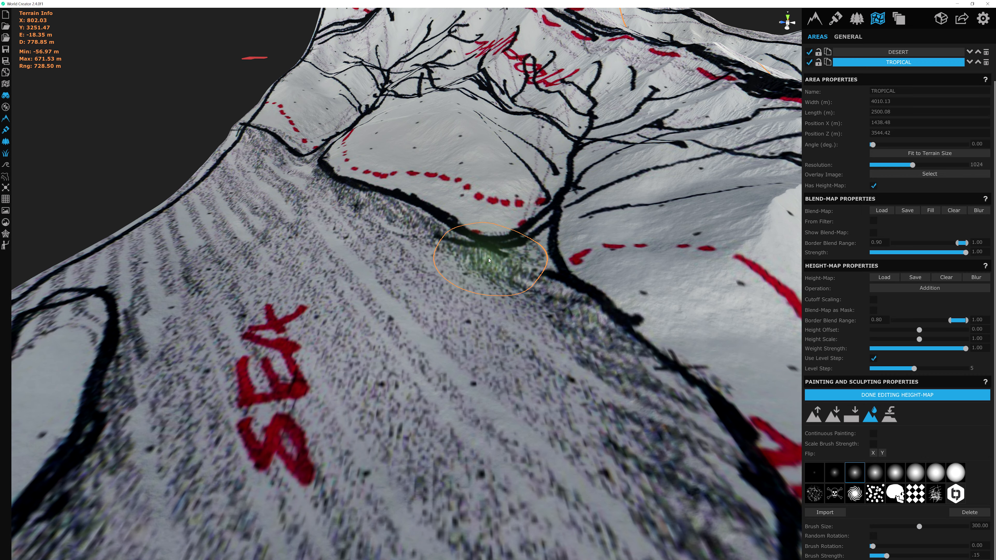
{"action": "middle_click_drag", "start_coordinate": [489, 260], "coordinate": [469, 262]}
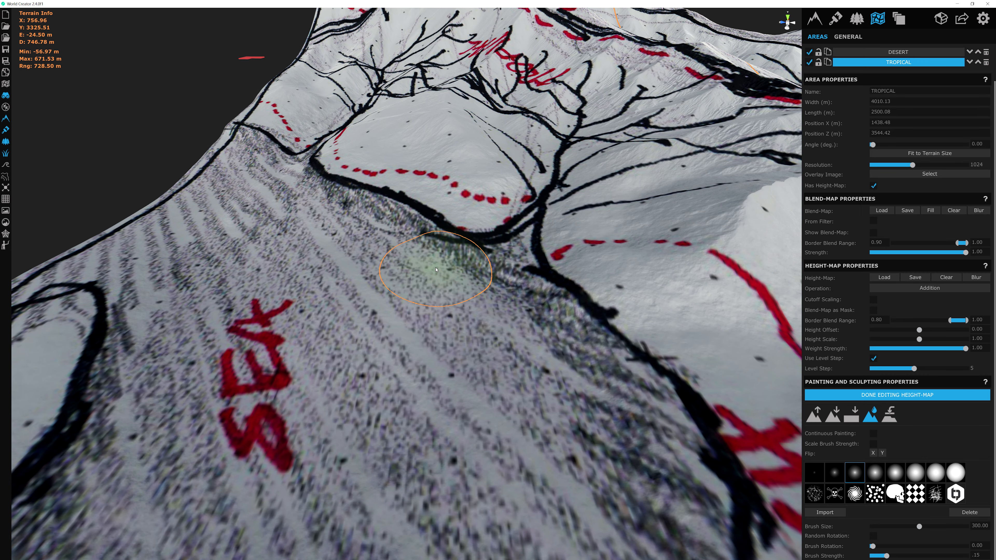
{"action": "left_click", "coordinate": [898, 395]}
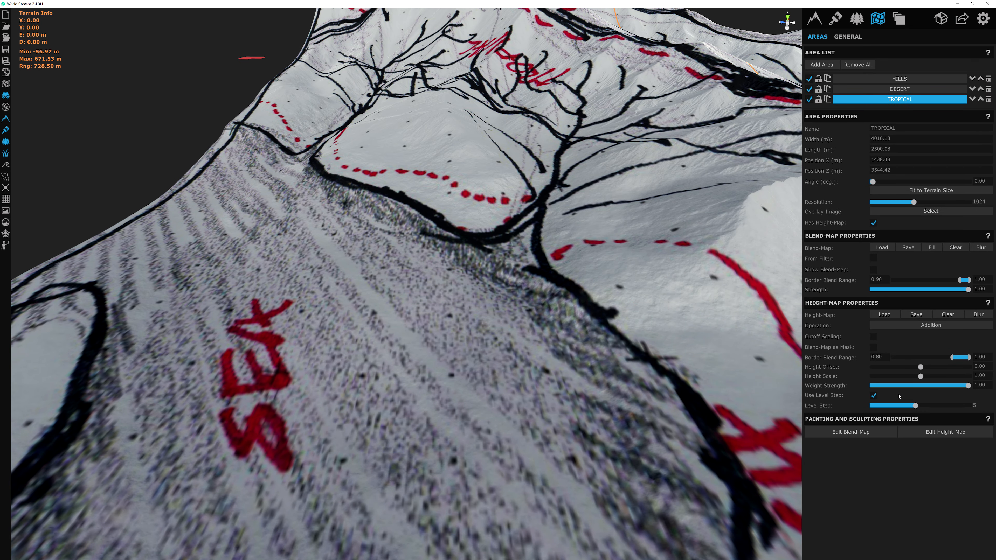
Step: Limit the TROPICAL filter layer to the TROPICAL area
{"action": "scroll", "coordinate": [548, 185], "scroll_direction": "down", "scroll_amount": 5}
{"action": "middle_click_drag", "start_coordinate": [548, 185], "coordinate": [539, 282]}
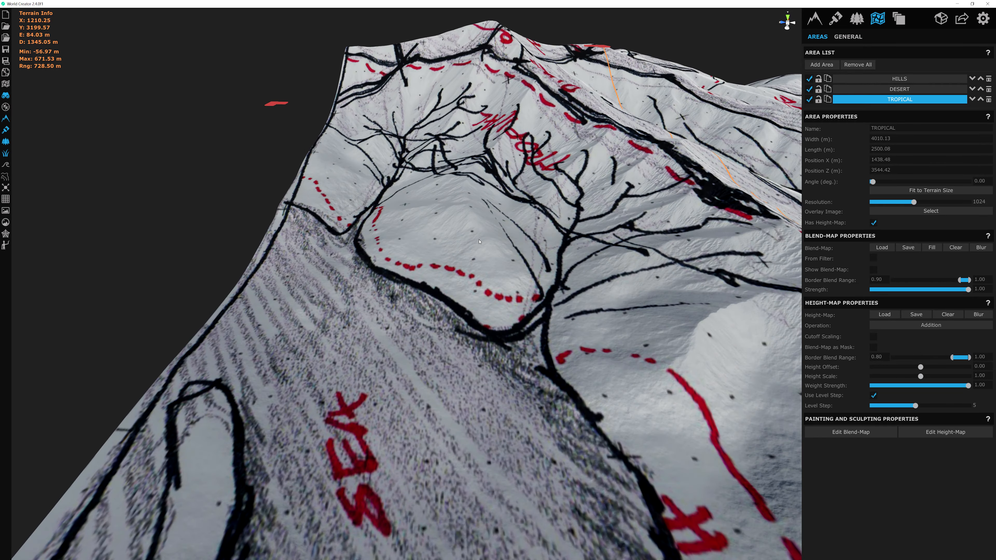
{"action": "right_click_drag", "start_coordinate": [539, 282], "coordinate": [449, 235]}
{"action": "middle_click_drag", "start_coordinate": [448, 235], "coordinate": [531, 281]}
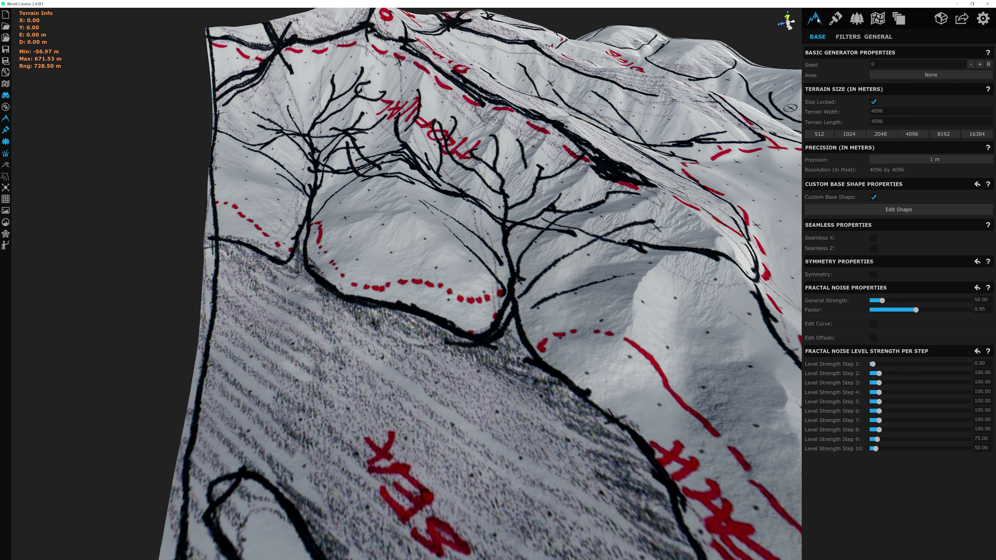
{"action": "left_click", "coordinate": [847, 37]}
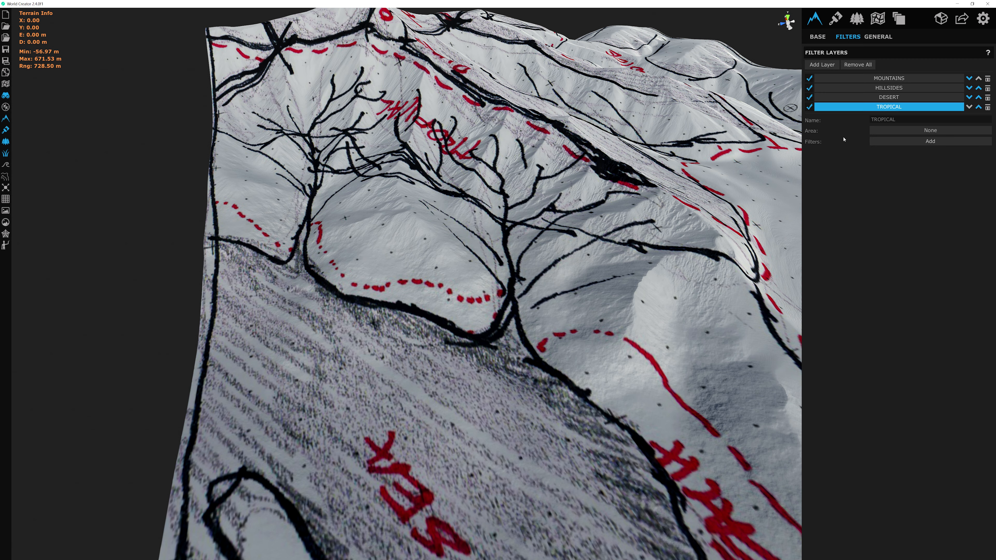
{"action": "left_click", "coordinate": [918, 130]}
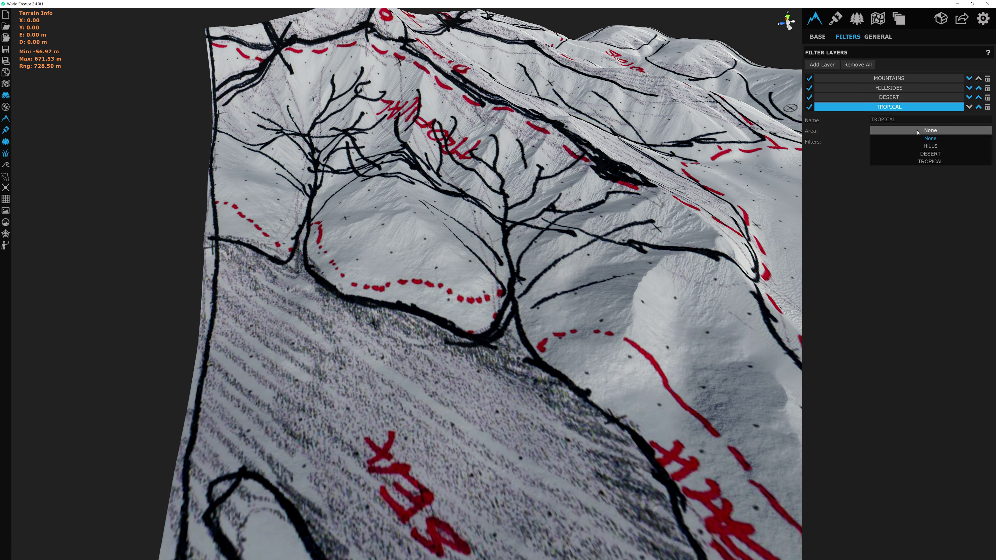
{"action": "left_click", "coordinate": [923, 162]}
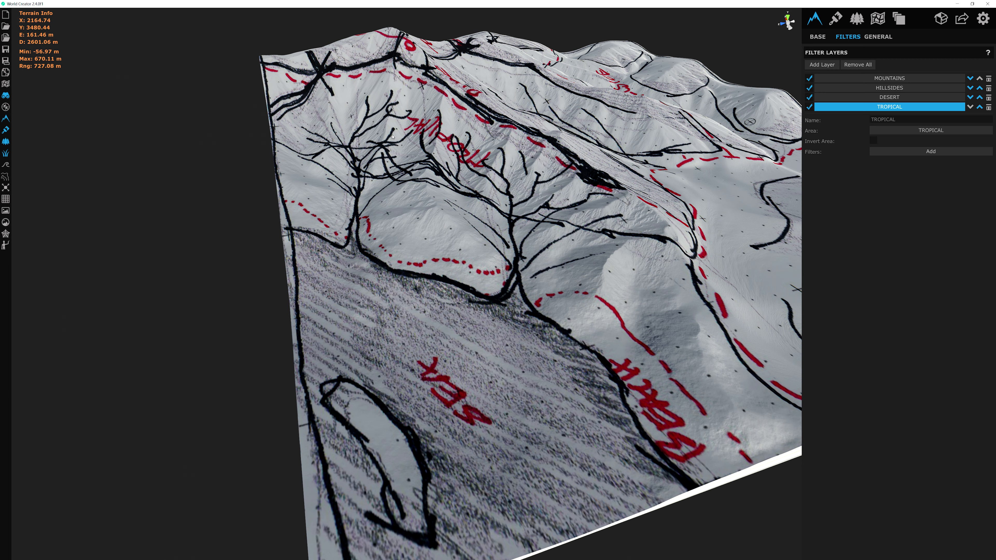
Step: Hide the BASE SKETCH texture layer on the terrain and return to the TROPICAL filter layer
{"action": "left_click", "coordinate": [837, 19]}
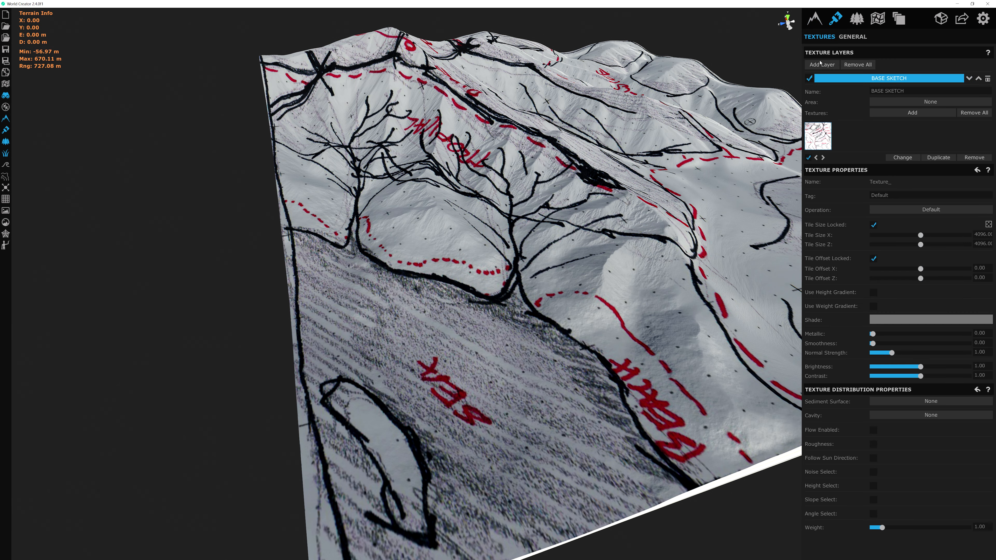
{"action": "left_click", "coordinate": [809, 79]}
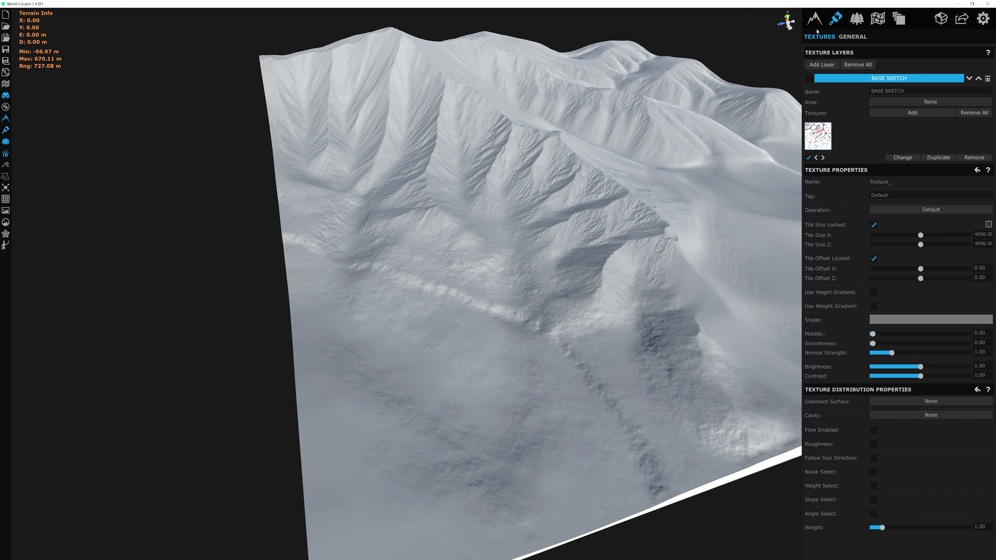
{"action": "left_click", "coordinate": [815, 19]}
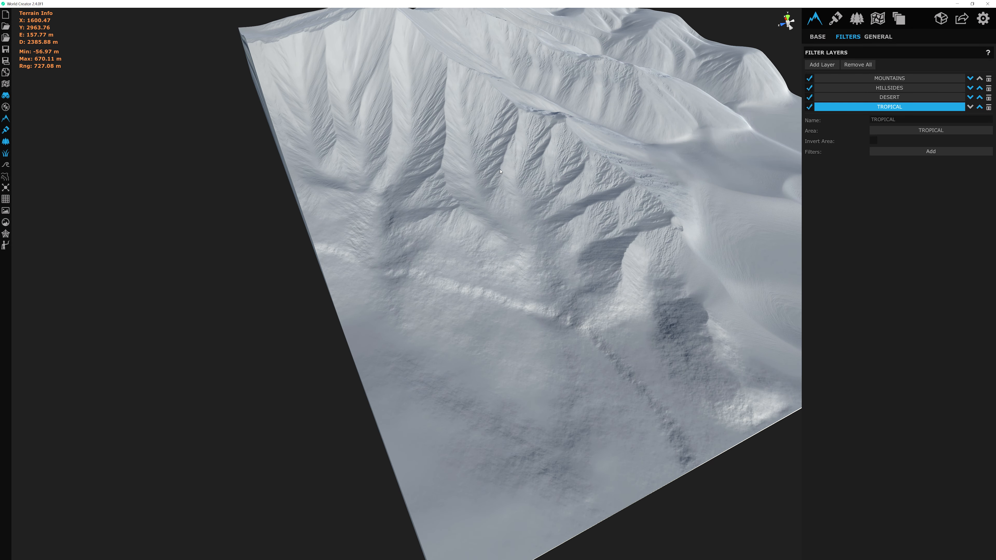
Step: Add a Smooth filter from the General category with a smooth strength of 2 to the TROPICAL layer
{"action": "left_click", "coordinate": [919, 151]}
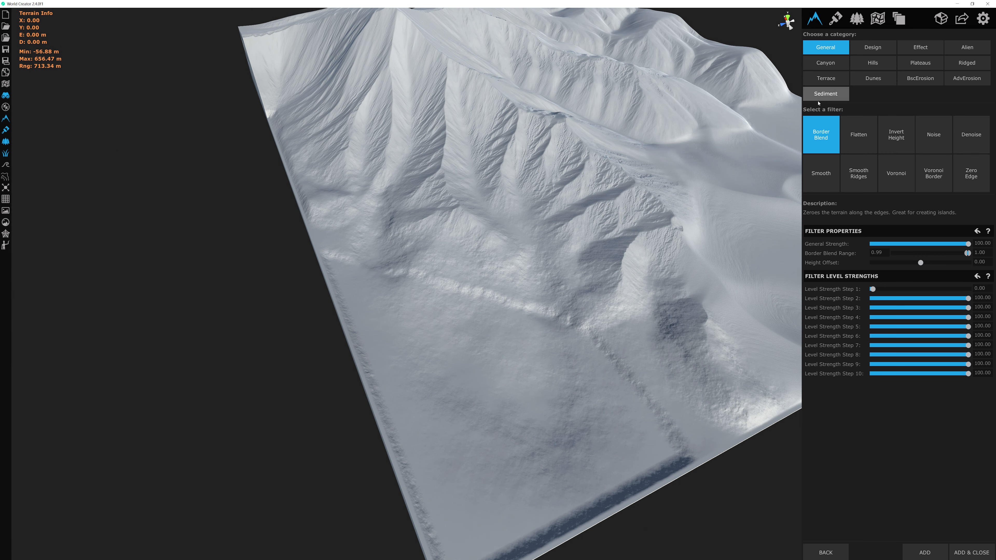
{"action": "left_click", "coordinate": [819, 174]}
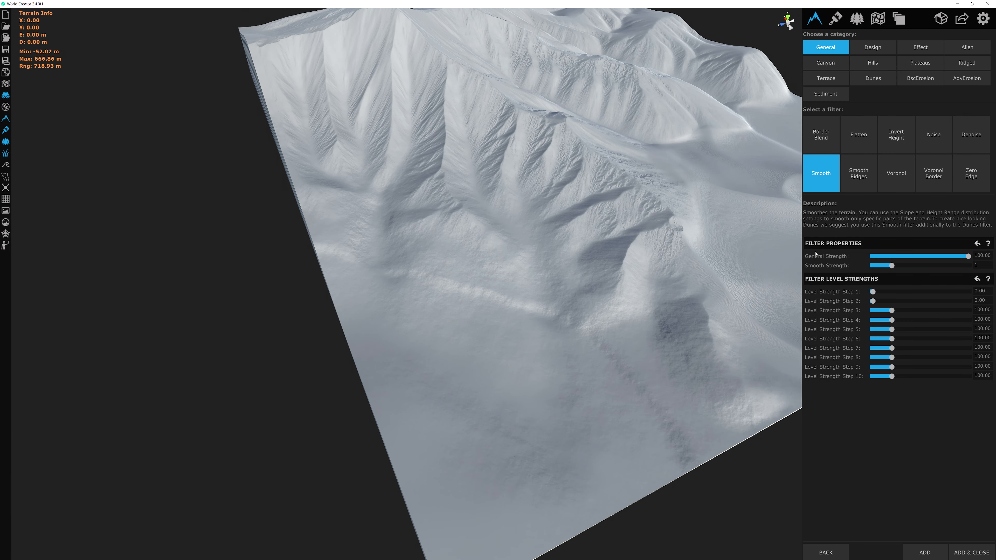
{"action": "left_click", "coordinate": [914, 266]}
{"action": "middle_click_drag", "start_coordinate": [544, 227], "coordinate": [516, 254]}
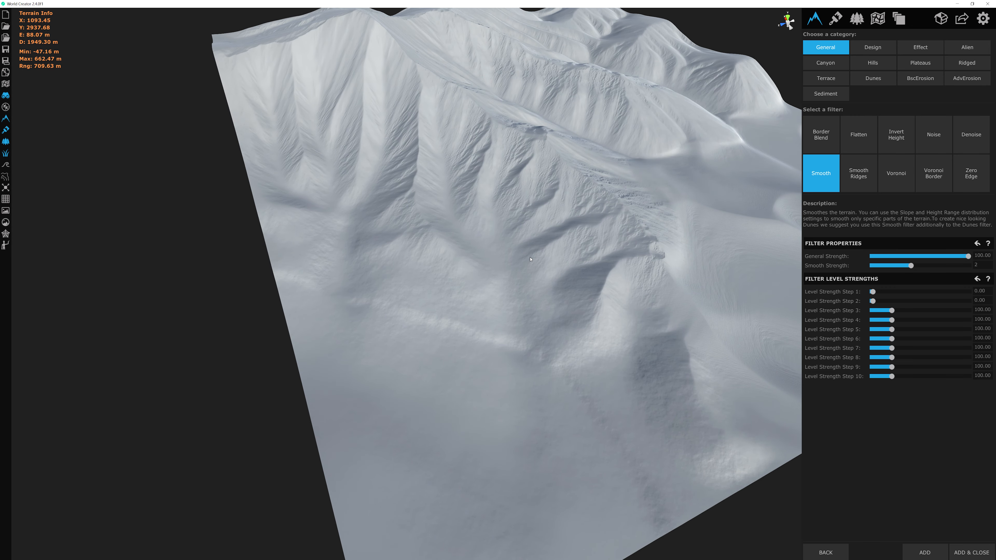
{"action": "left_click", "coordinate": [981, 551]}
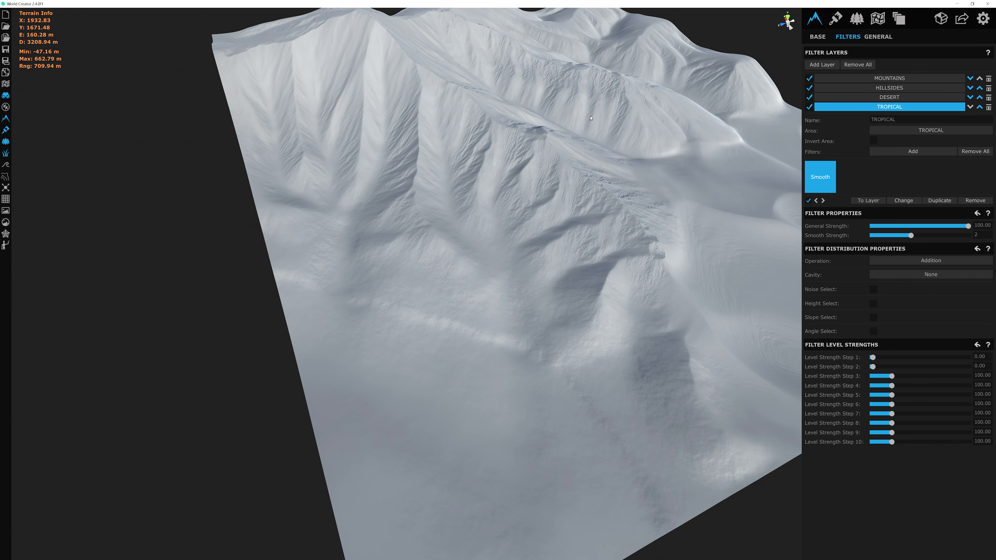
Step: Check the extent of the TROPICAL area with the area overlay and inspect the smoothed ridges up close
{"action": "left_click", "coordinate": [6, 84]}
{"action": "middle_click_drag", "start_coordinate": [434, 175], "coordinate": [527, 219]}
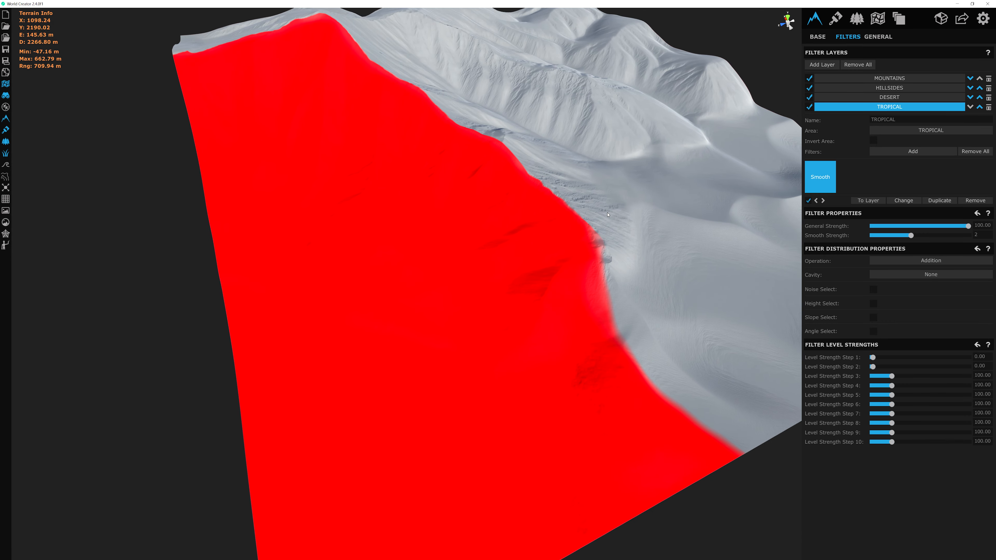
{"action": "right_click_drag", "start_coordinate": [629, 214], "coordinate": [527, 217]}
{"action": "middle_click_drag", "start_coordinate": [527, 216], "coordinate": [546, 241]}
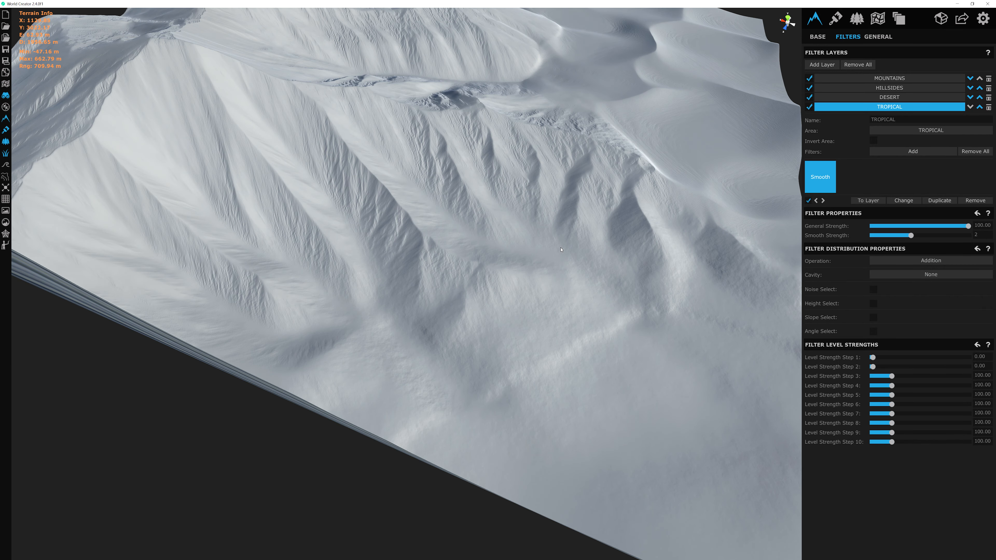
Step: Add a Hydro Simulation filter from the AdvErosion category to the TROPICAL layer
{"action": "left_click", "coordinate": [910, 152]}
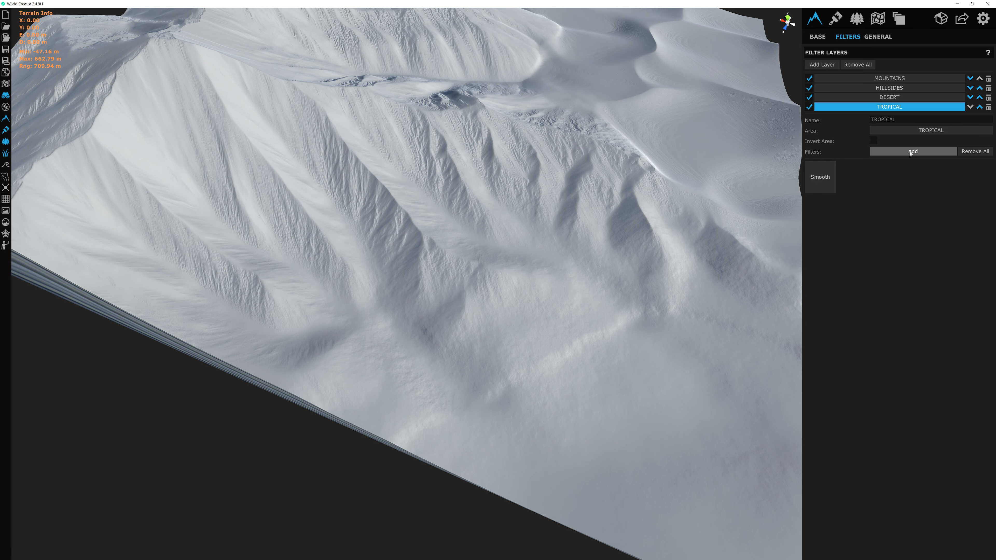
{"action": "left_click", "coordinate": [910, 152]}
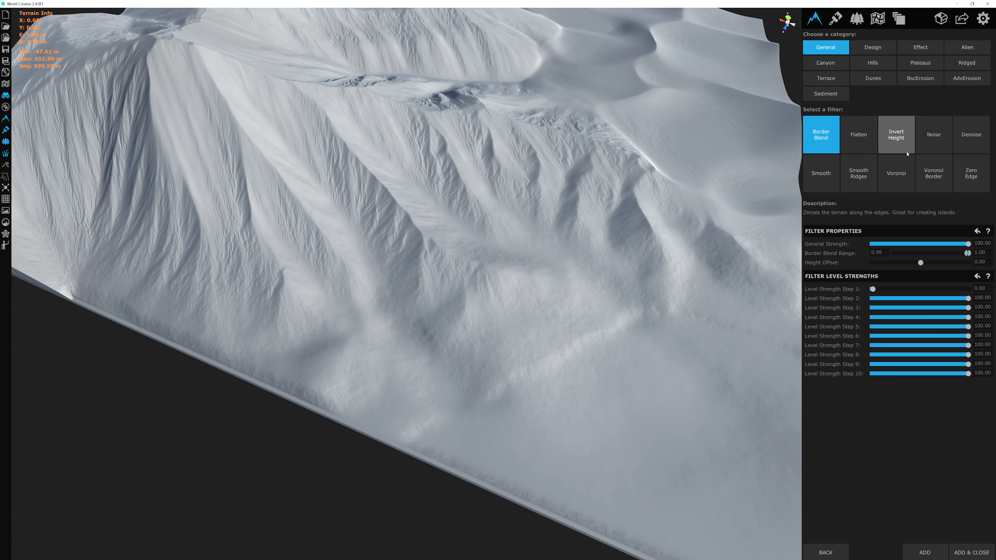
{"action": "left_click", "coordinate": [966, 79]}
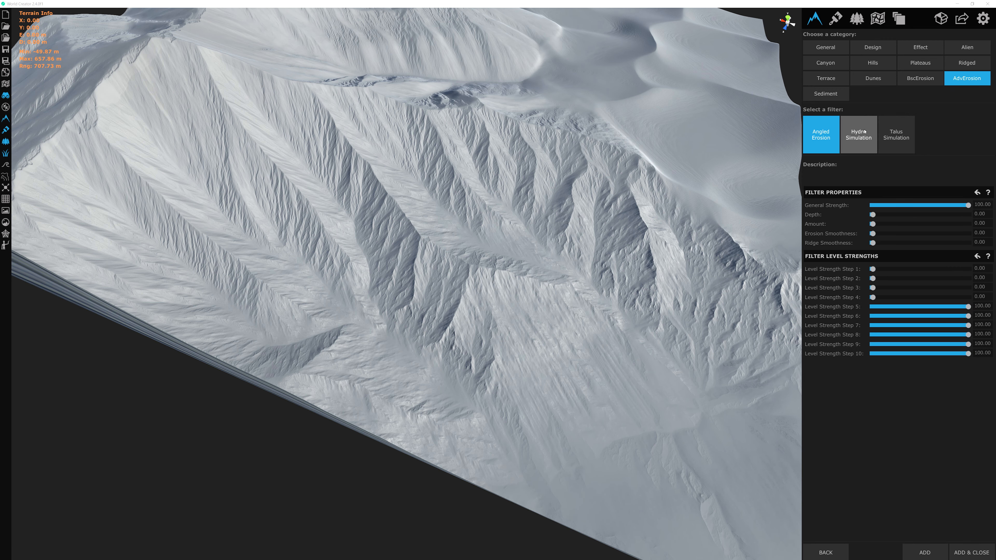
{"action": "left_click", "coordinate": [858, 134]}
{"action": "left_click", "coordinate": [971, 552]}
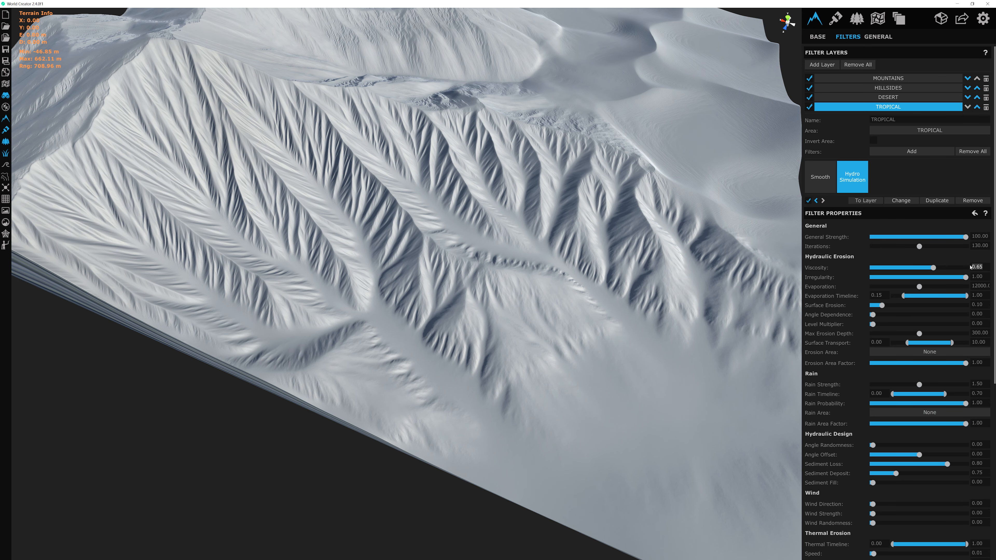
Step: Set the Hydro Simulation's irregularity to 0.9 and try viscosity values of 0.5, 0.99 and 0.08
{"action": "type", "text": ".5"}
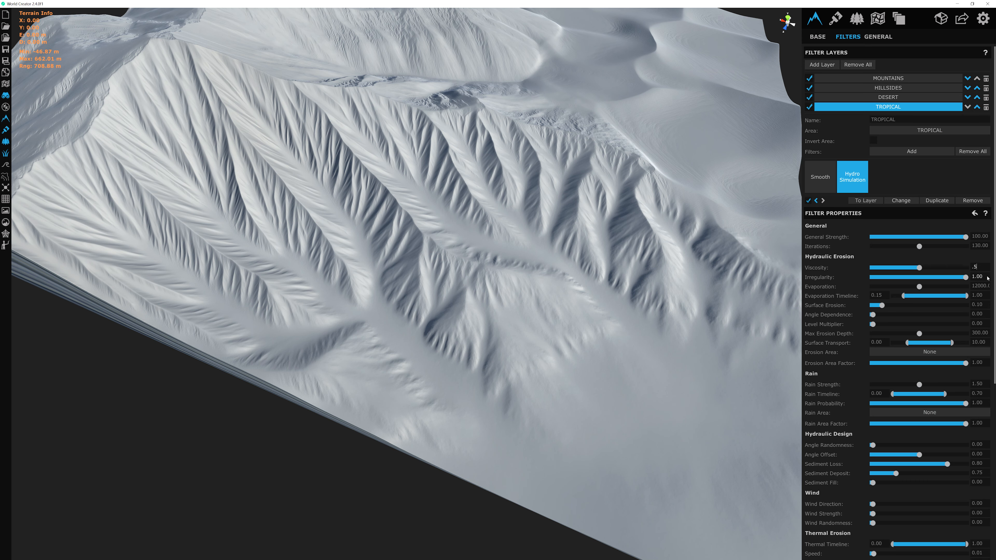
{"action": "left_click_drag", "start_coordinate": [980, 277], "coordinate": [964, 276]}
{"action": "type", "text": ".9"}
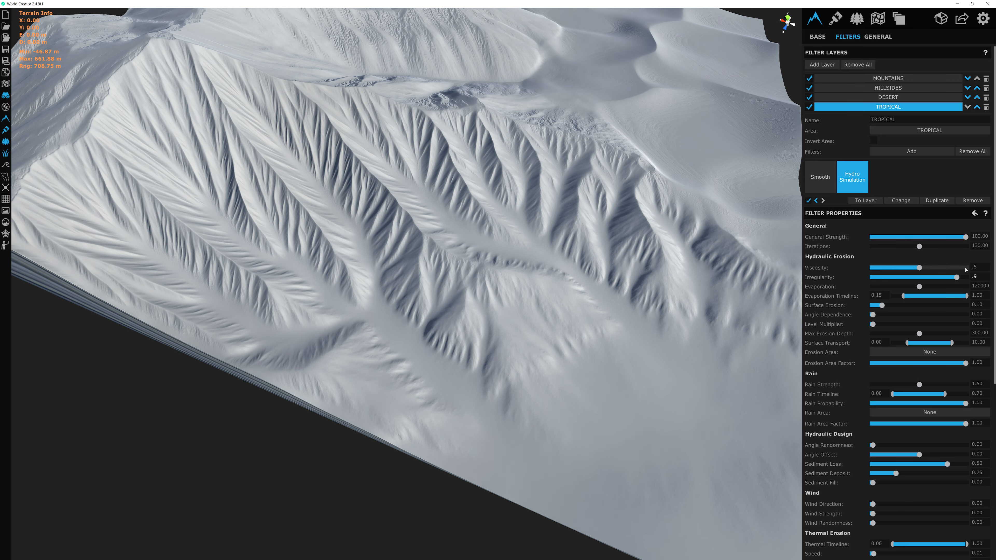
{"action": "left_click", "coordinate": [964, 267]}
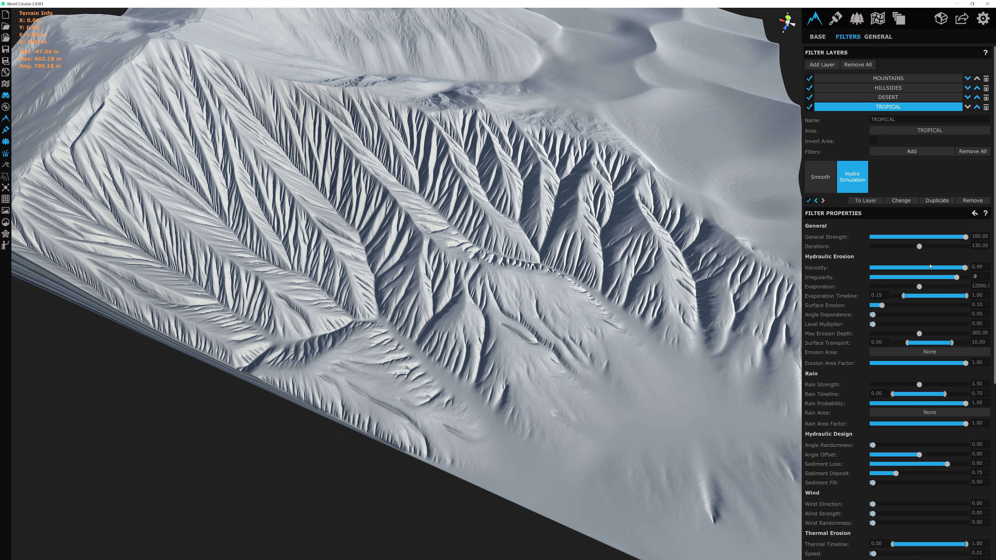
{"action": "left_click", "coordinate": [881, 267]}
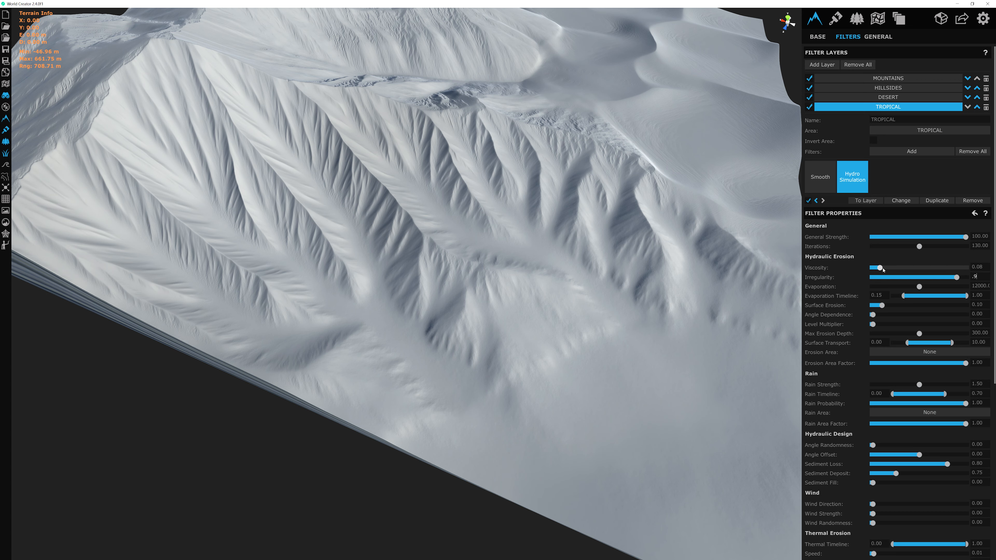
Step: Set the Hydro Simulation's viscosity to 0.5, try an irregularity of 0.06, and set the irregularity to 0.9
{"action": "left_click_drag", "start_coordinate": [983, 268], "coordinate": [964, 267]}
{"action": "type", "text": ".5"}
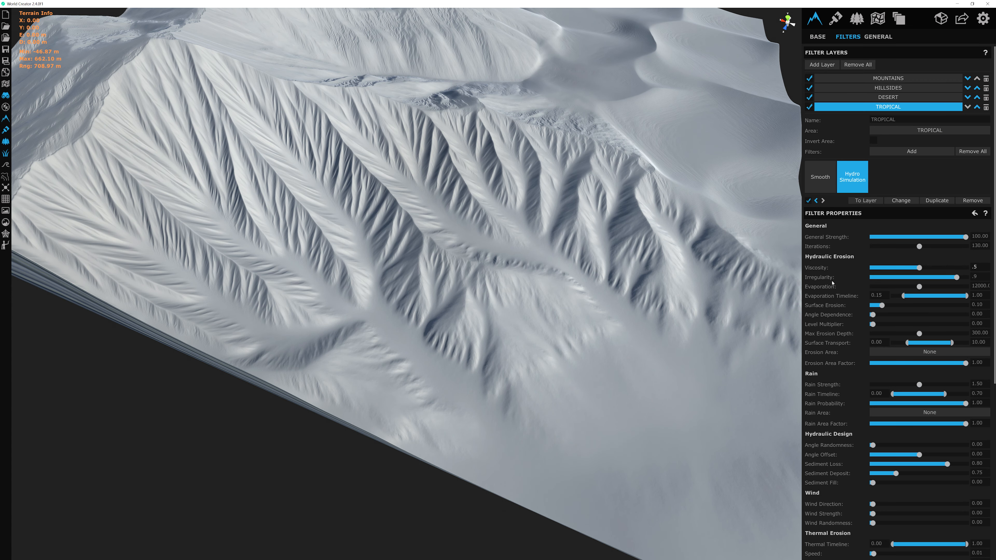
{"action": "left_click", "coordinate": [878, 277]}
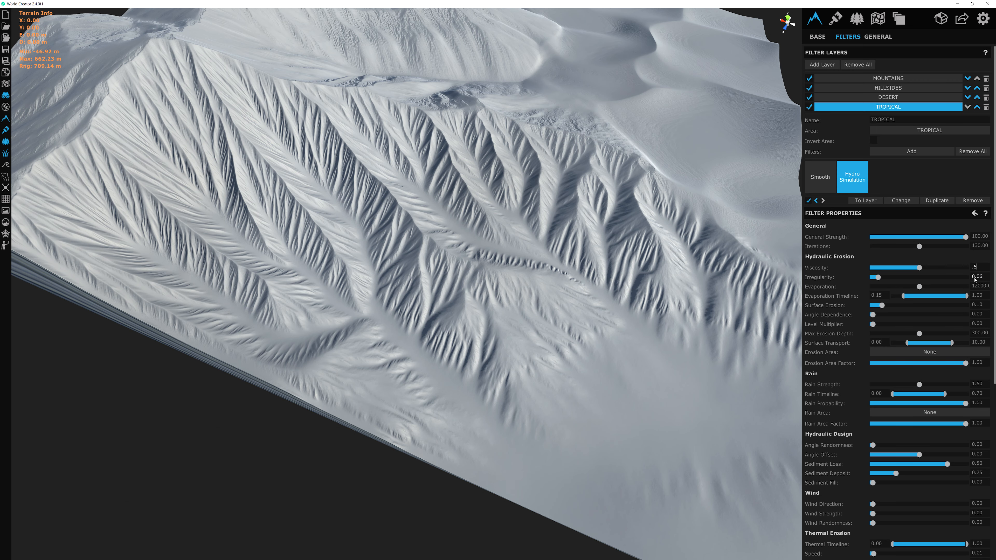
{"action": "double_click", "coordinate": [988, 276]}
{"action": "type", "text": ".9"}
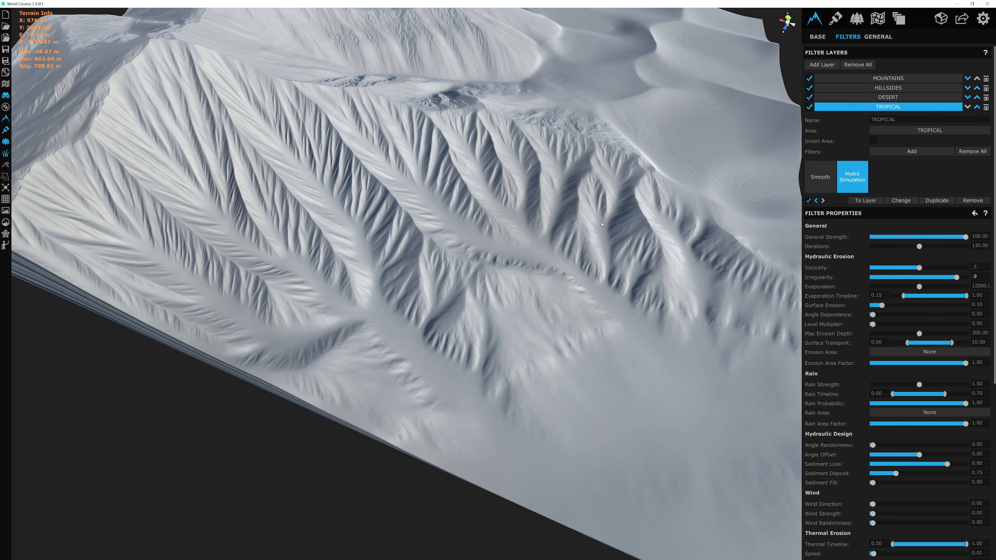
{"action": "left_click", "coordinate": [808, 201]}
{"action": "left_click", "coordinate": [919, 153]}
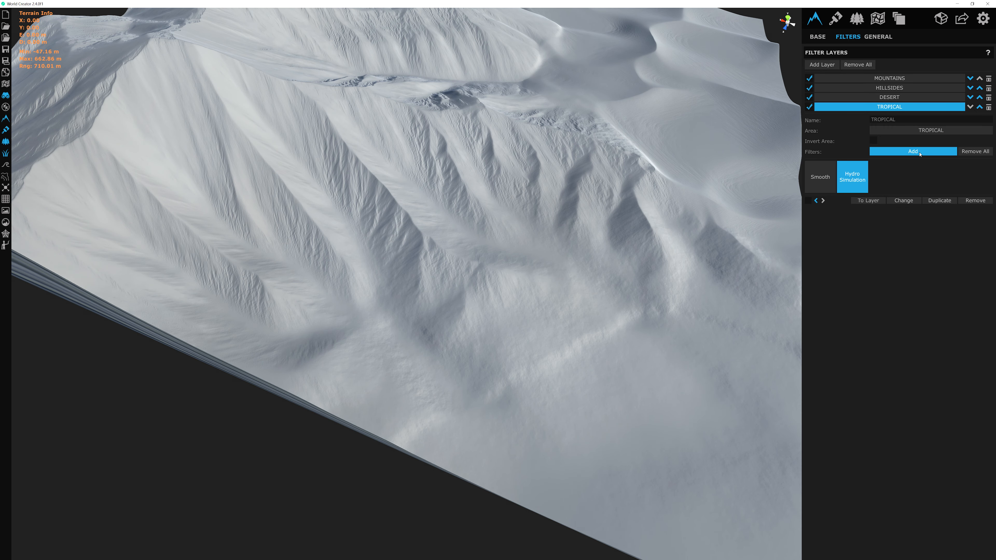
{"action": "left_click", "coordinate": [913, 152]}
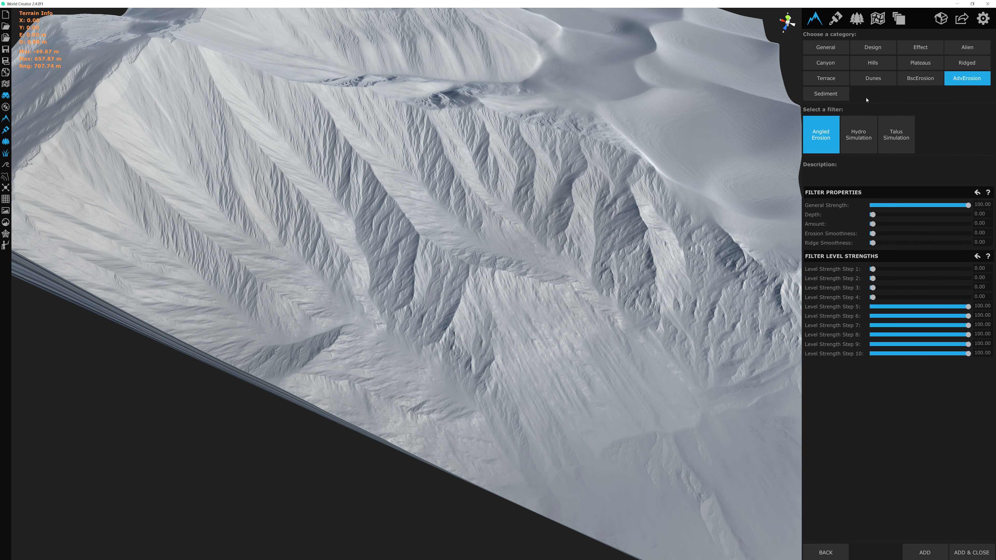
{"action": "left_click", "coordinate": [825, 63]}
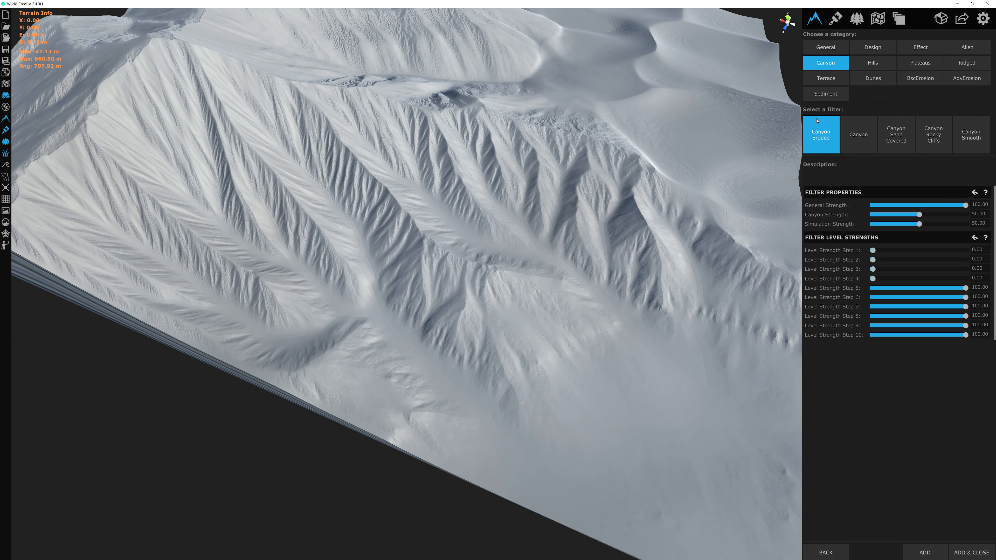
{"action": "left_click", "coordinate": [818, 140]}
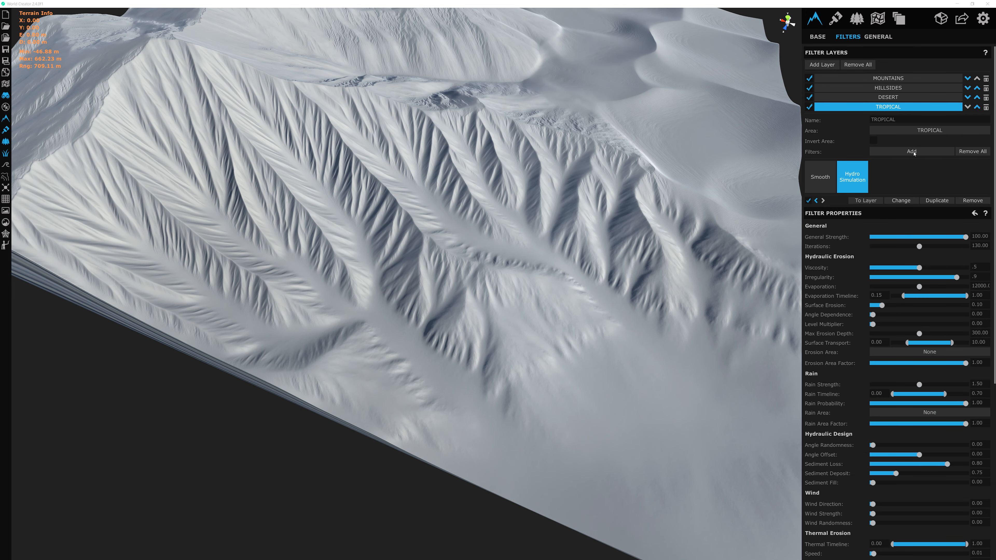
Step: Add a Wind filter from the BscErosion category to the TROPICAL layer
{"action": "left_click", "coordinate": [911, 152]}
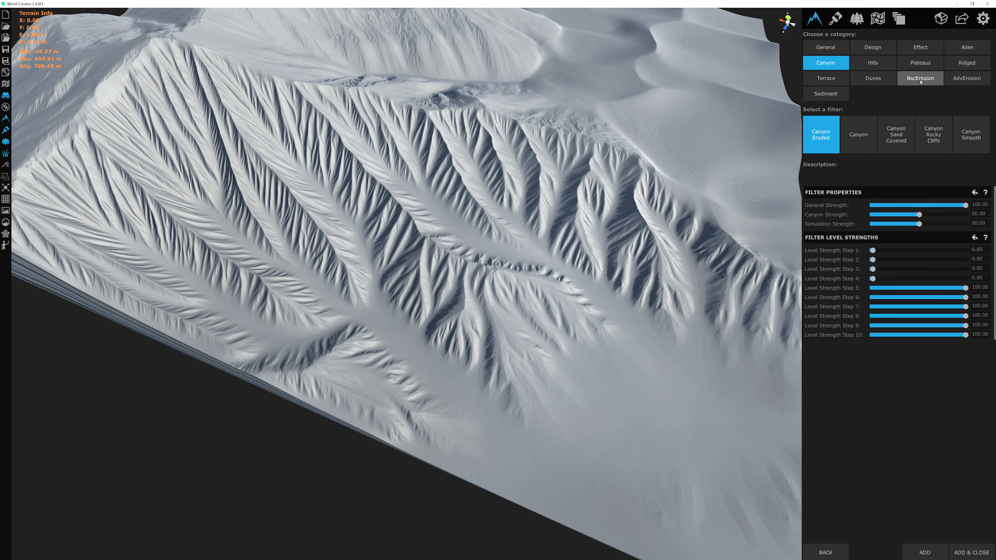
{"action": "left_click", "coordinate": [920, 80]}
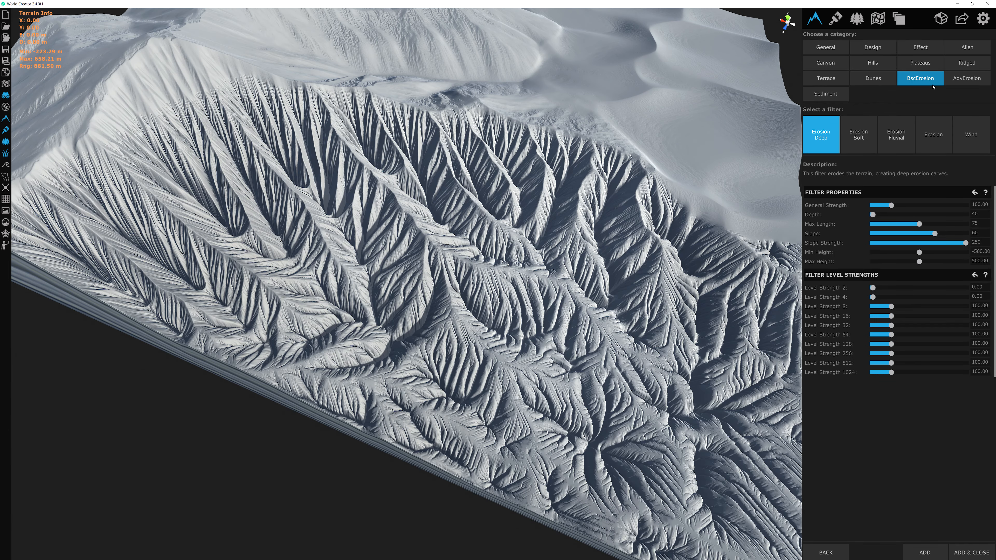
{"action": "left_click", "coordinate": [970, 133]}
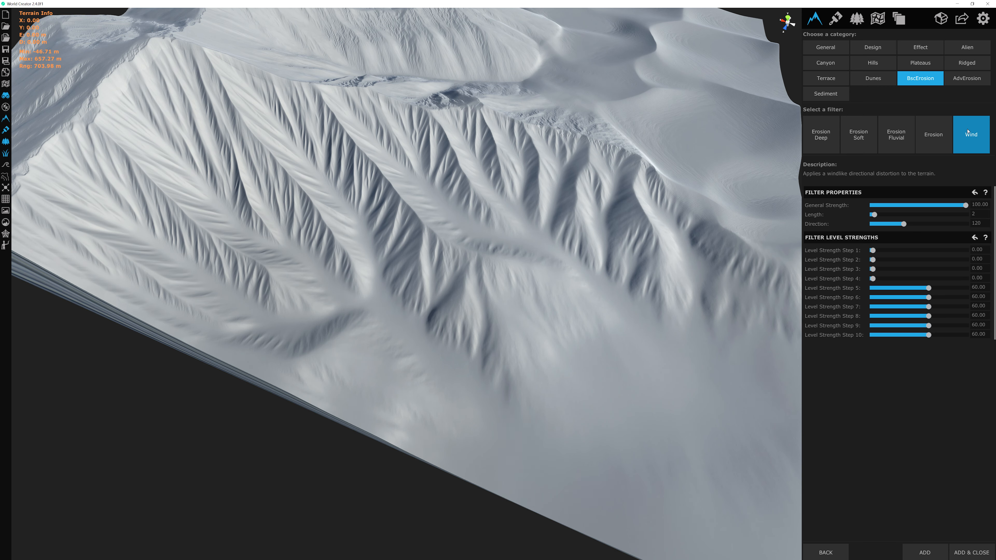
{"action": "left_click", "coordinate": [964, 545]}
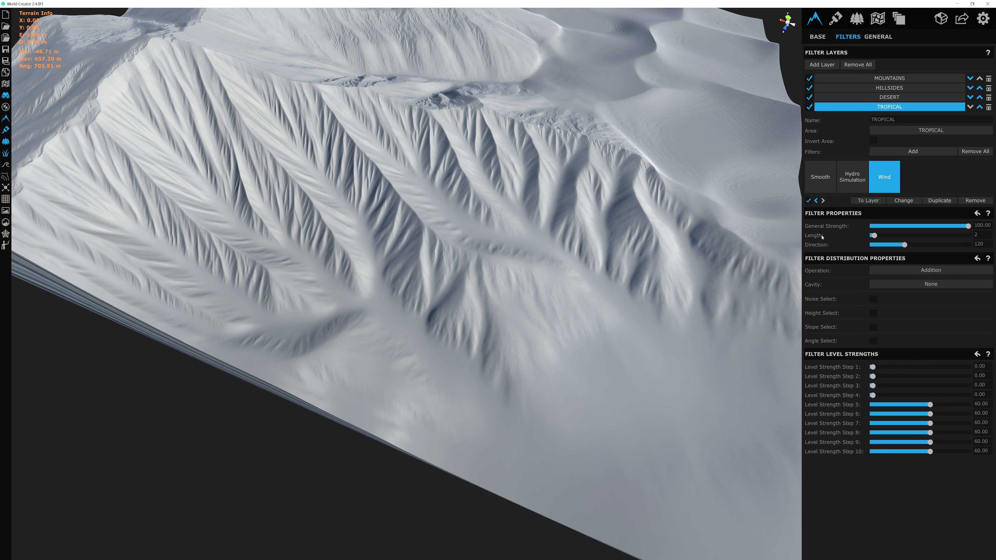
Step: Set the Wind filter's general strength to 75 and its length to 5
{"action": "left_click_drag", "start_coordinate": [989, 226], "coordinate": [969, 222]}
{"action": "type", "text": "75"}
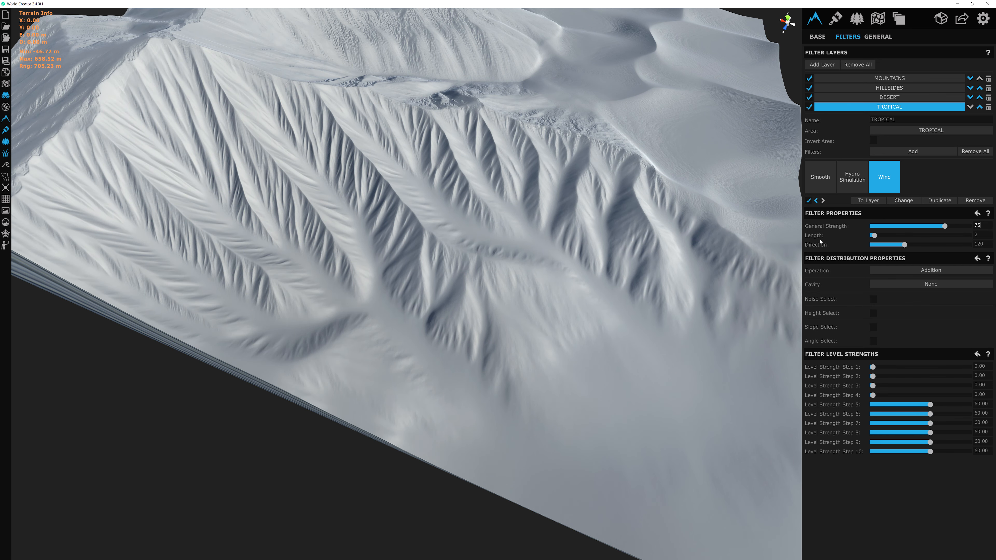
{"action": "left_click", "coordinate": [977, 237]}
{"action": "type", "text": "5"}
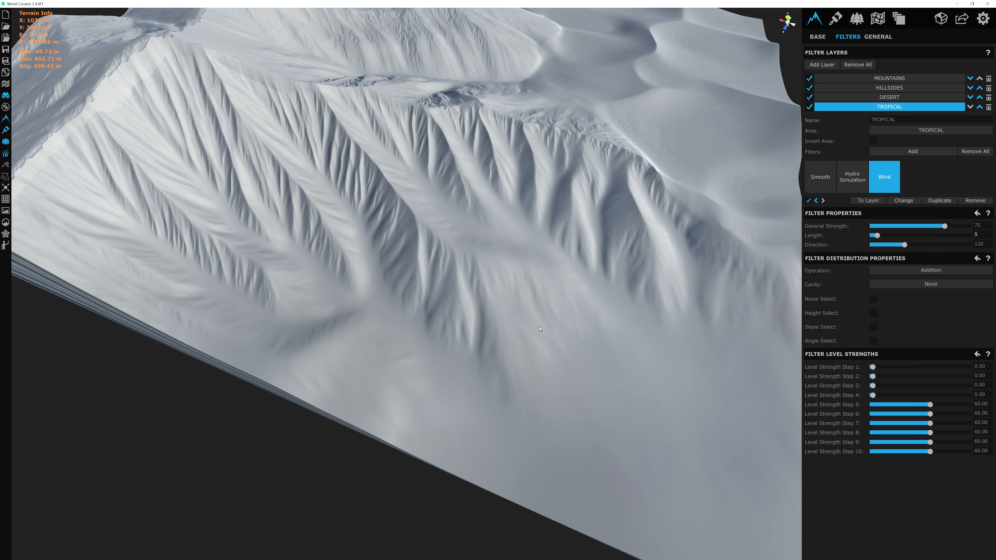